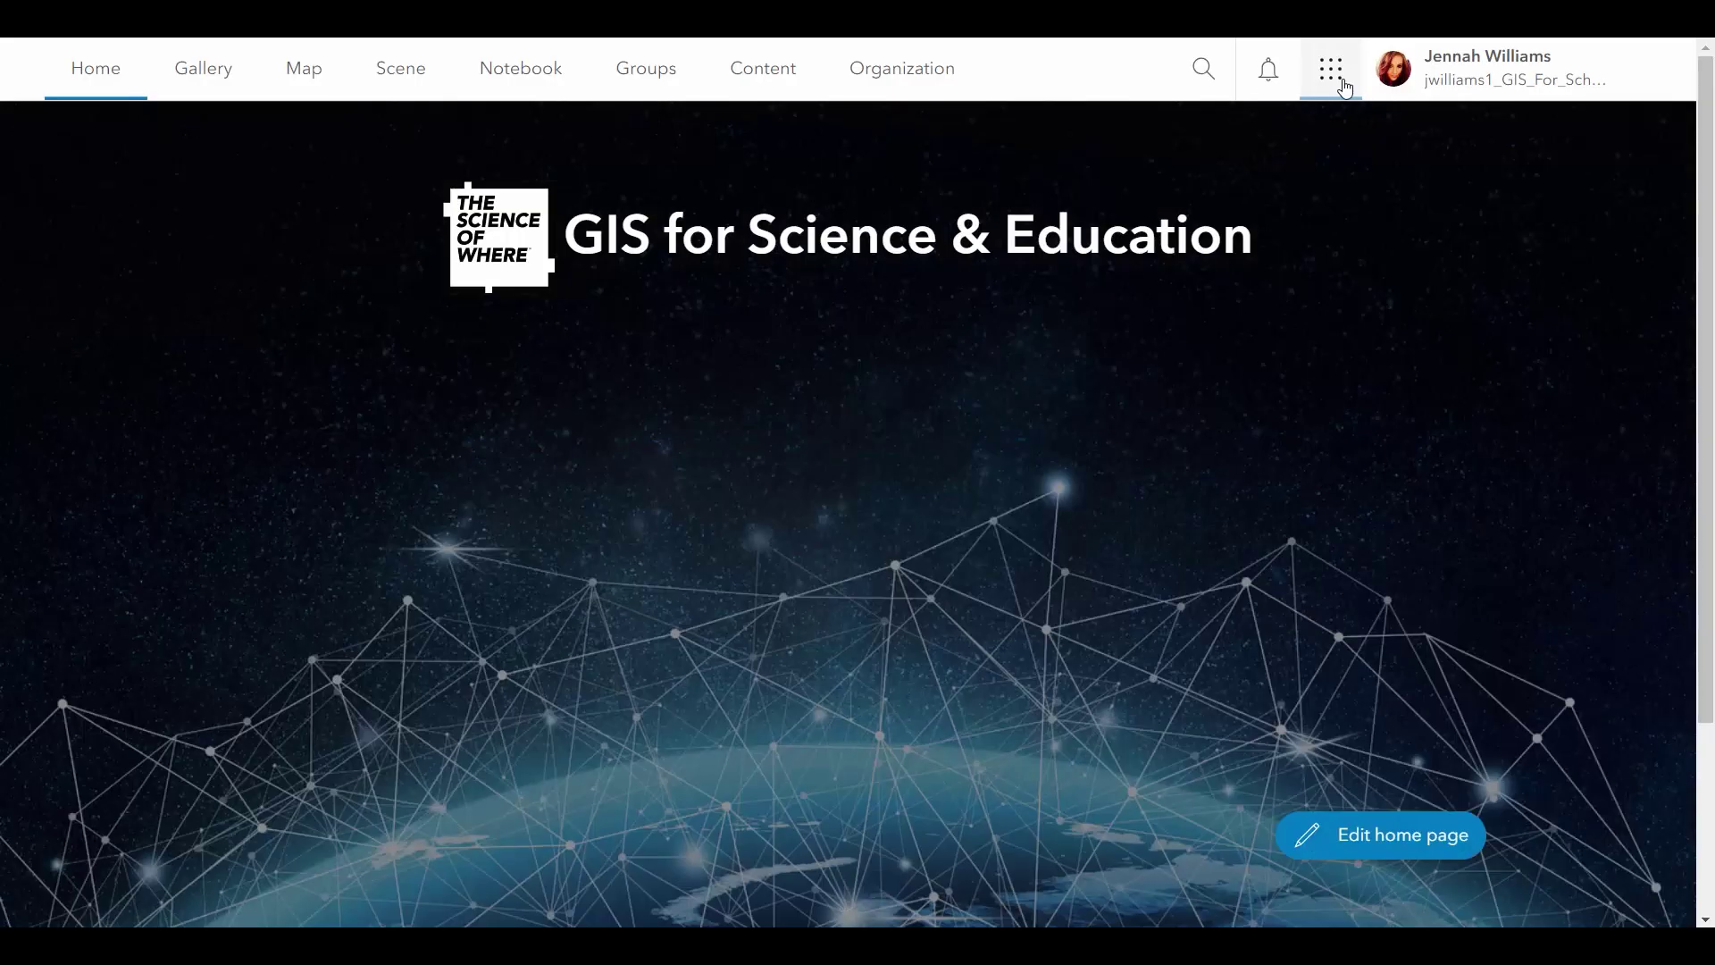
# - Create a blank survey in Survey123 from the app launcher and open it in the web designer
pyautogui.click(1339, 68)
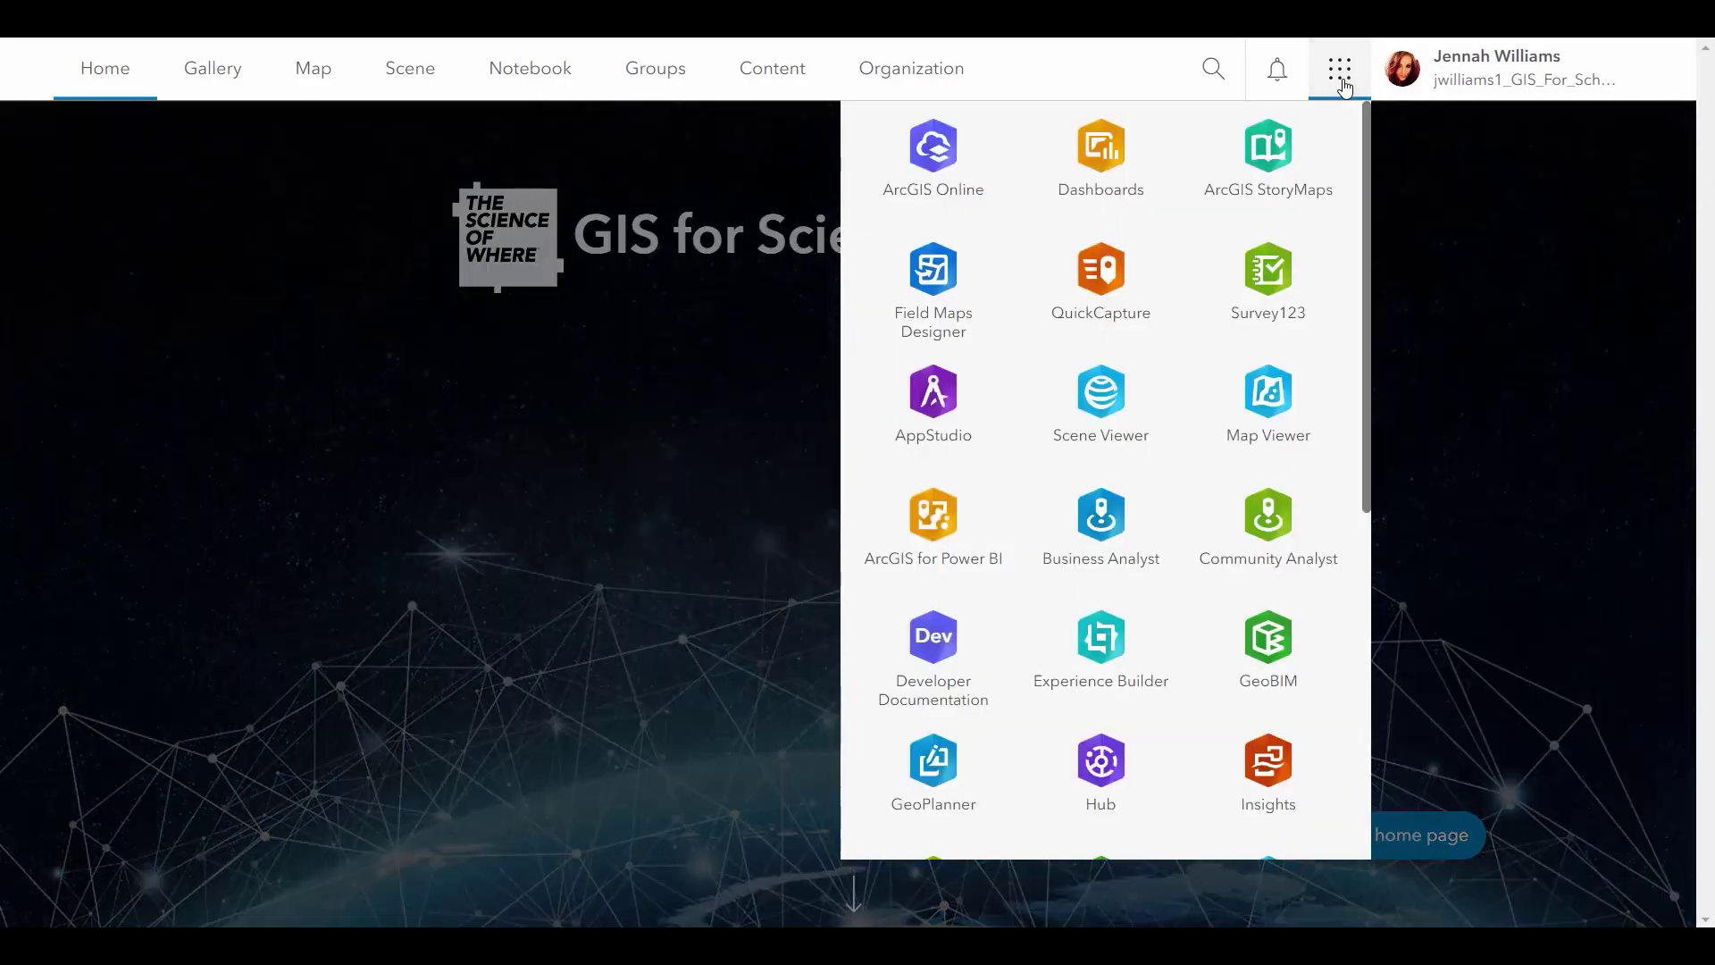
pyautogui.click(1283, 287)
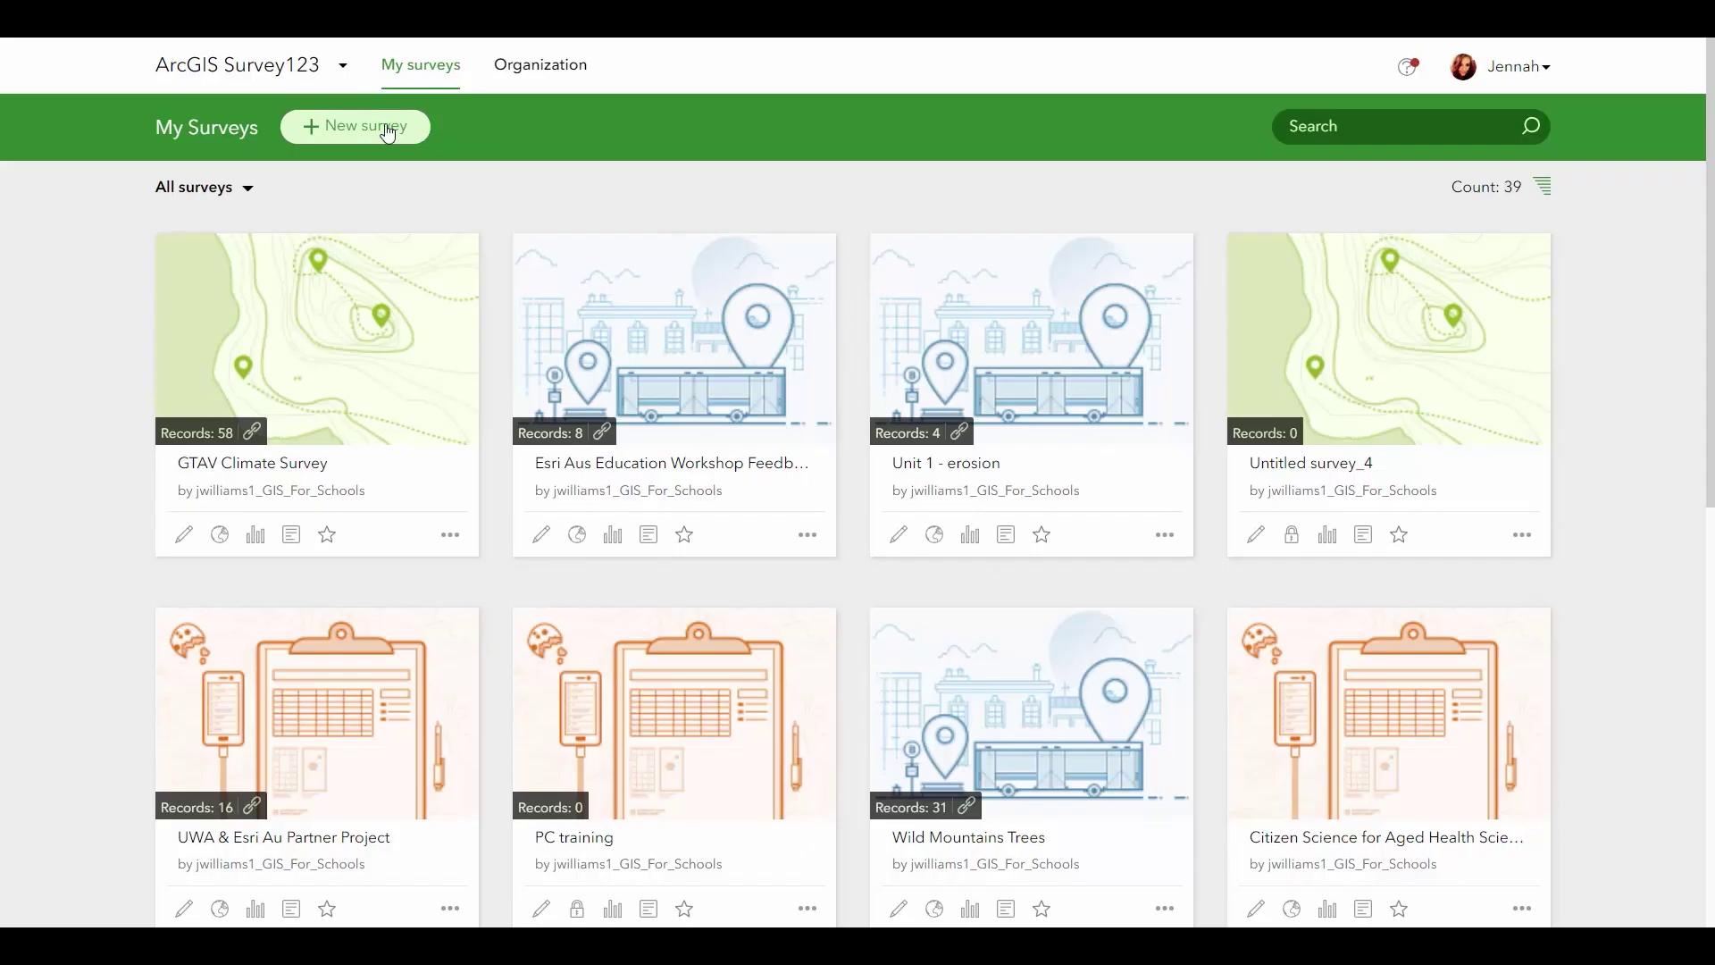
pyautogui.click(388, 133)
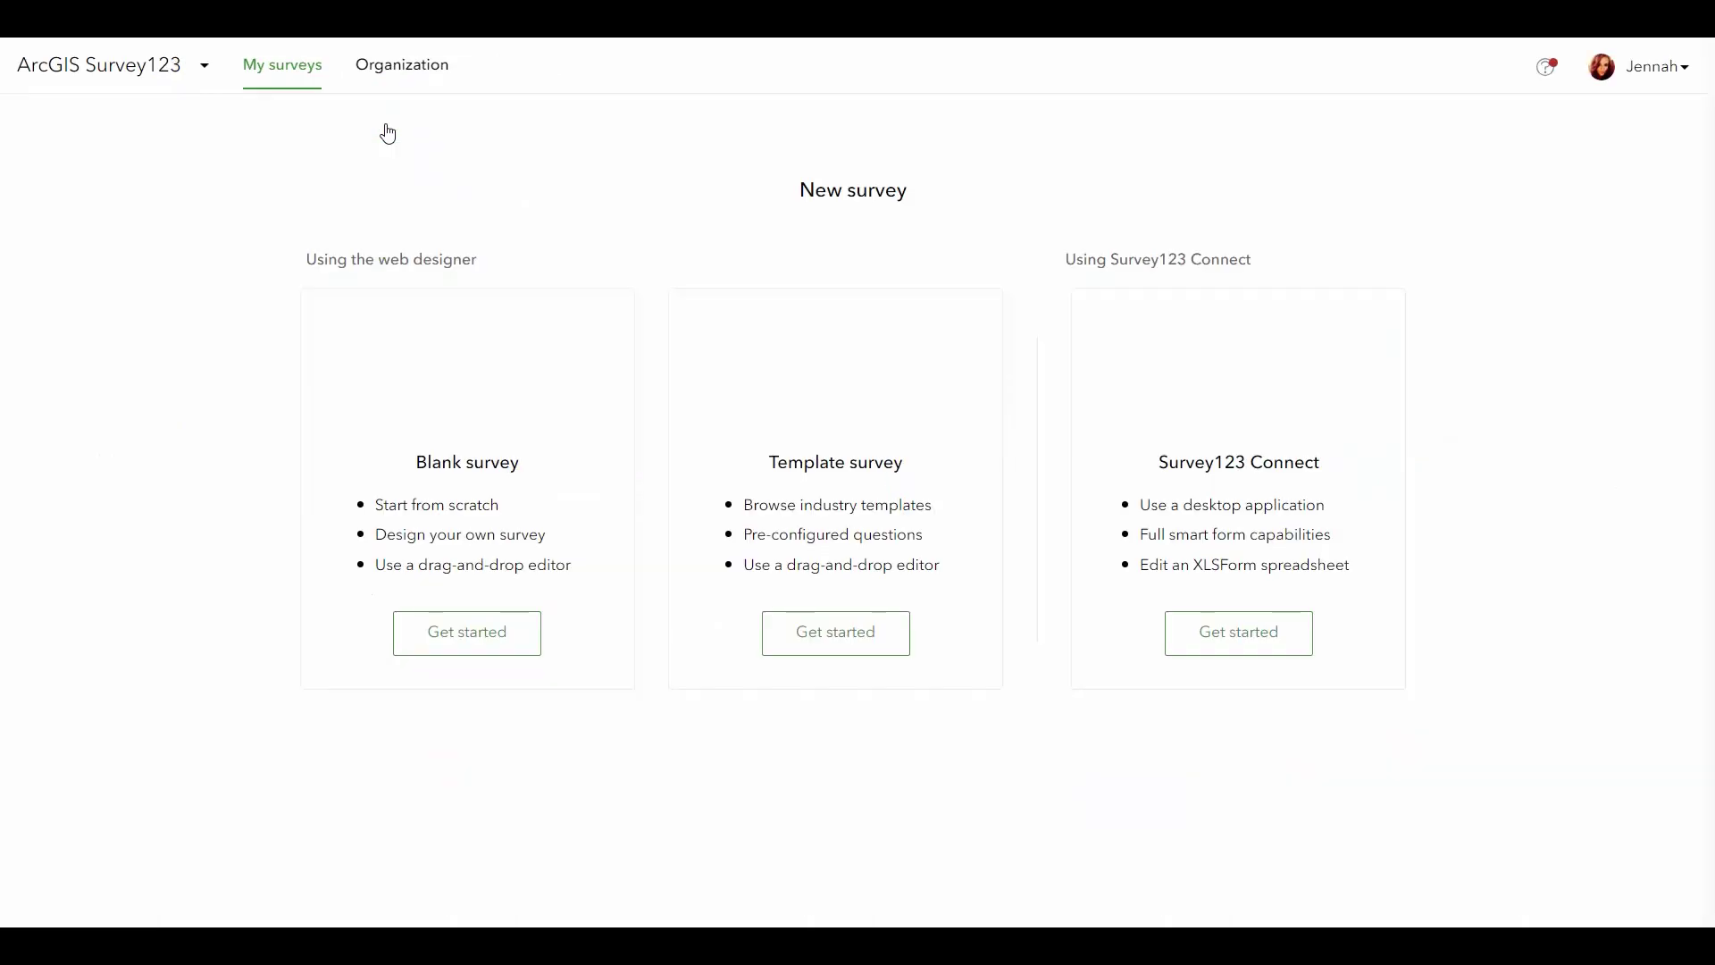
pyautogui.click(466, 632)
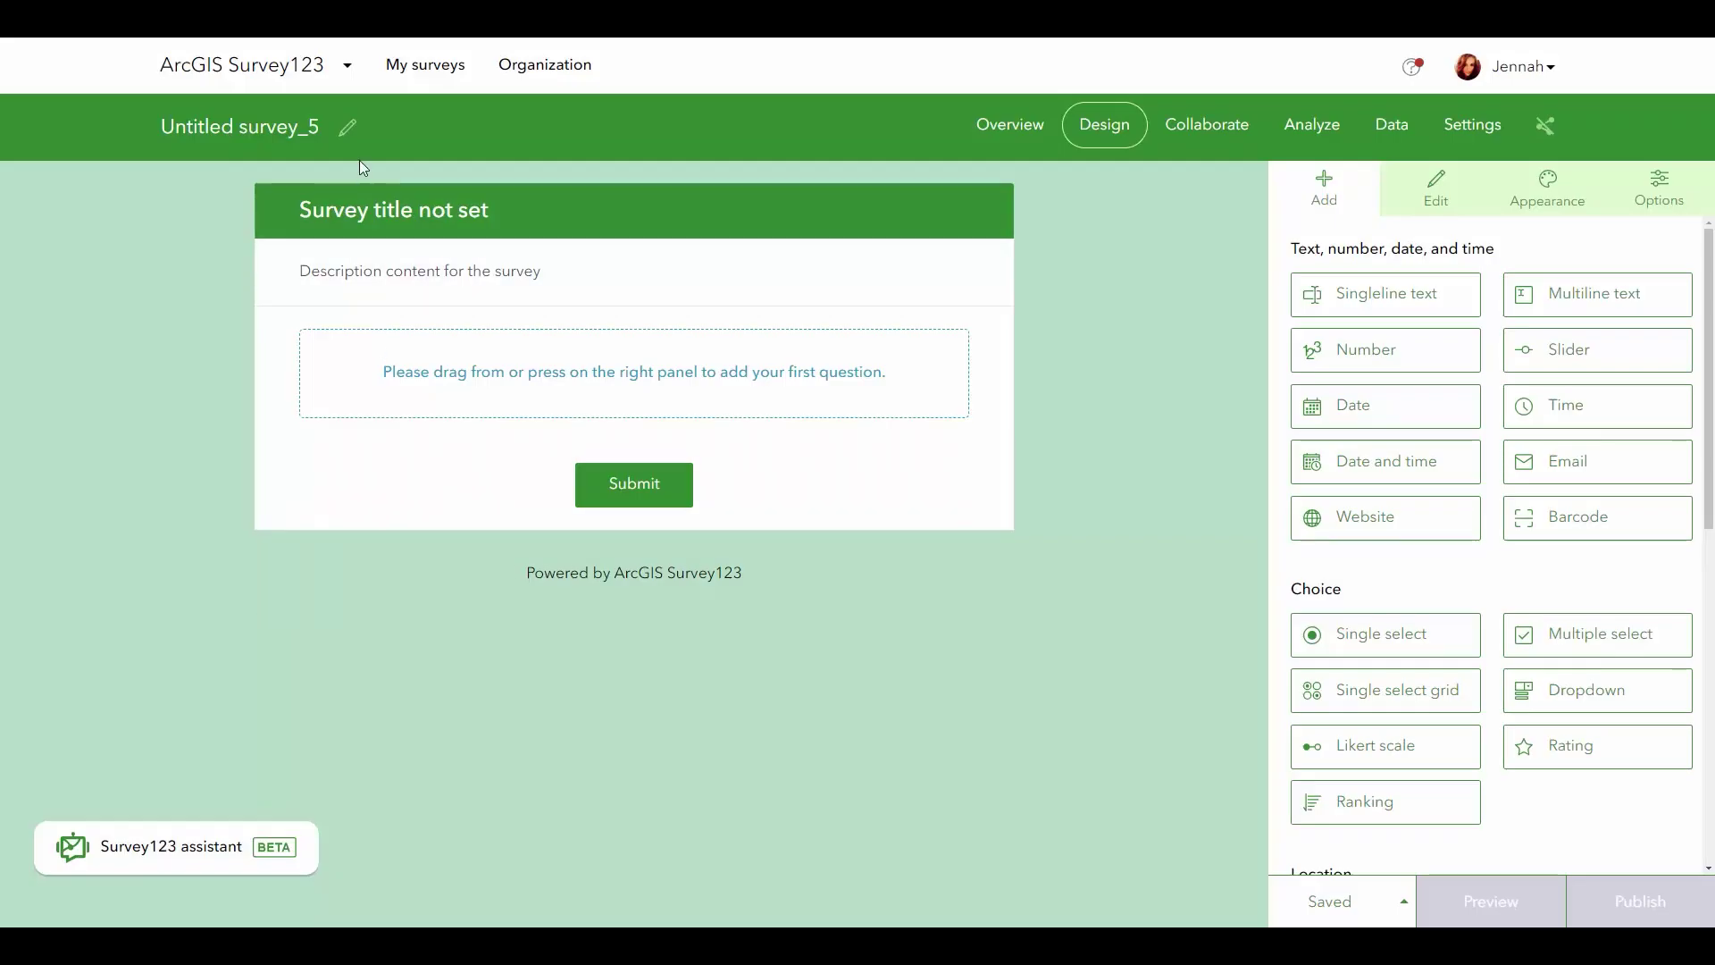
# - Change the survey's name to 'Rainbow Beach Erosion'
pyautogui.click(349, 128)
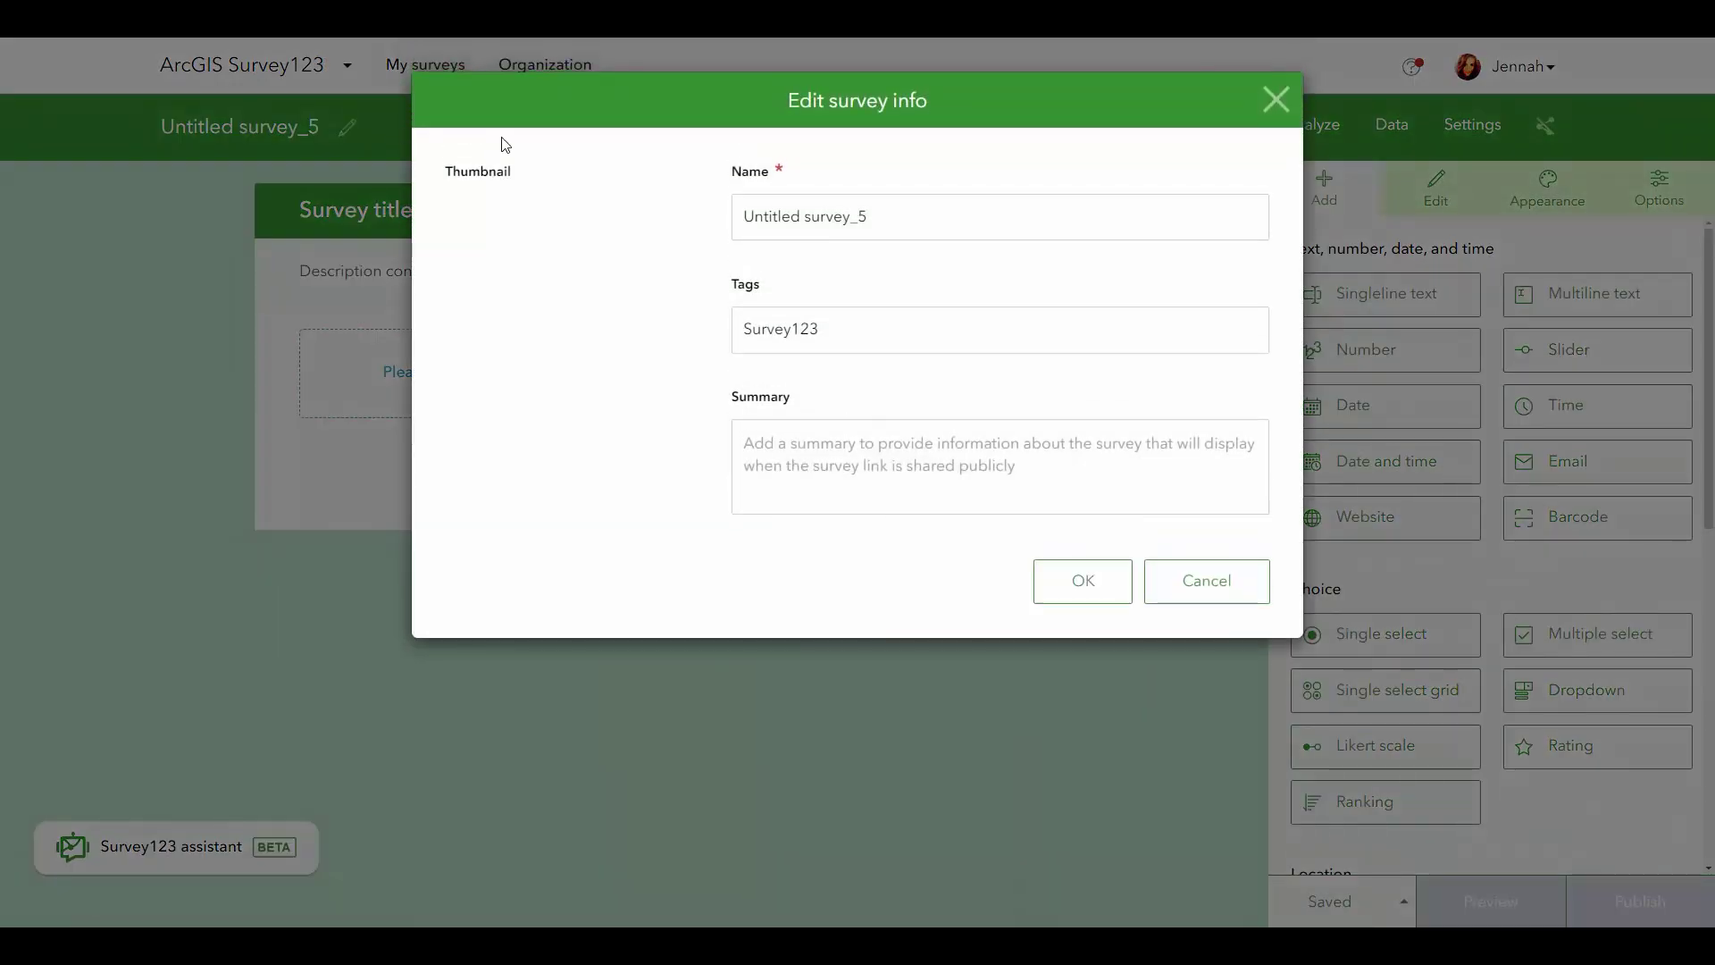
pyautogui.moveTo(930, 215); pyautogui.dragTo(727, 222)
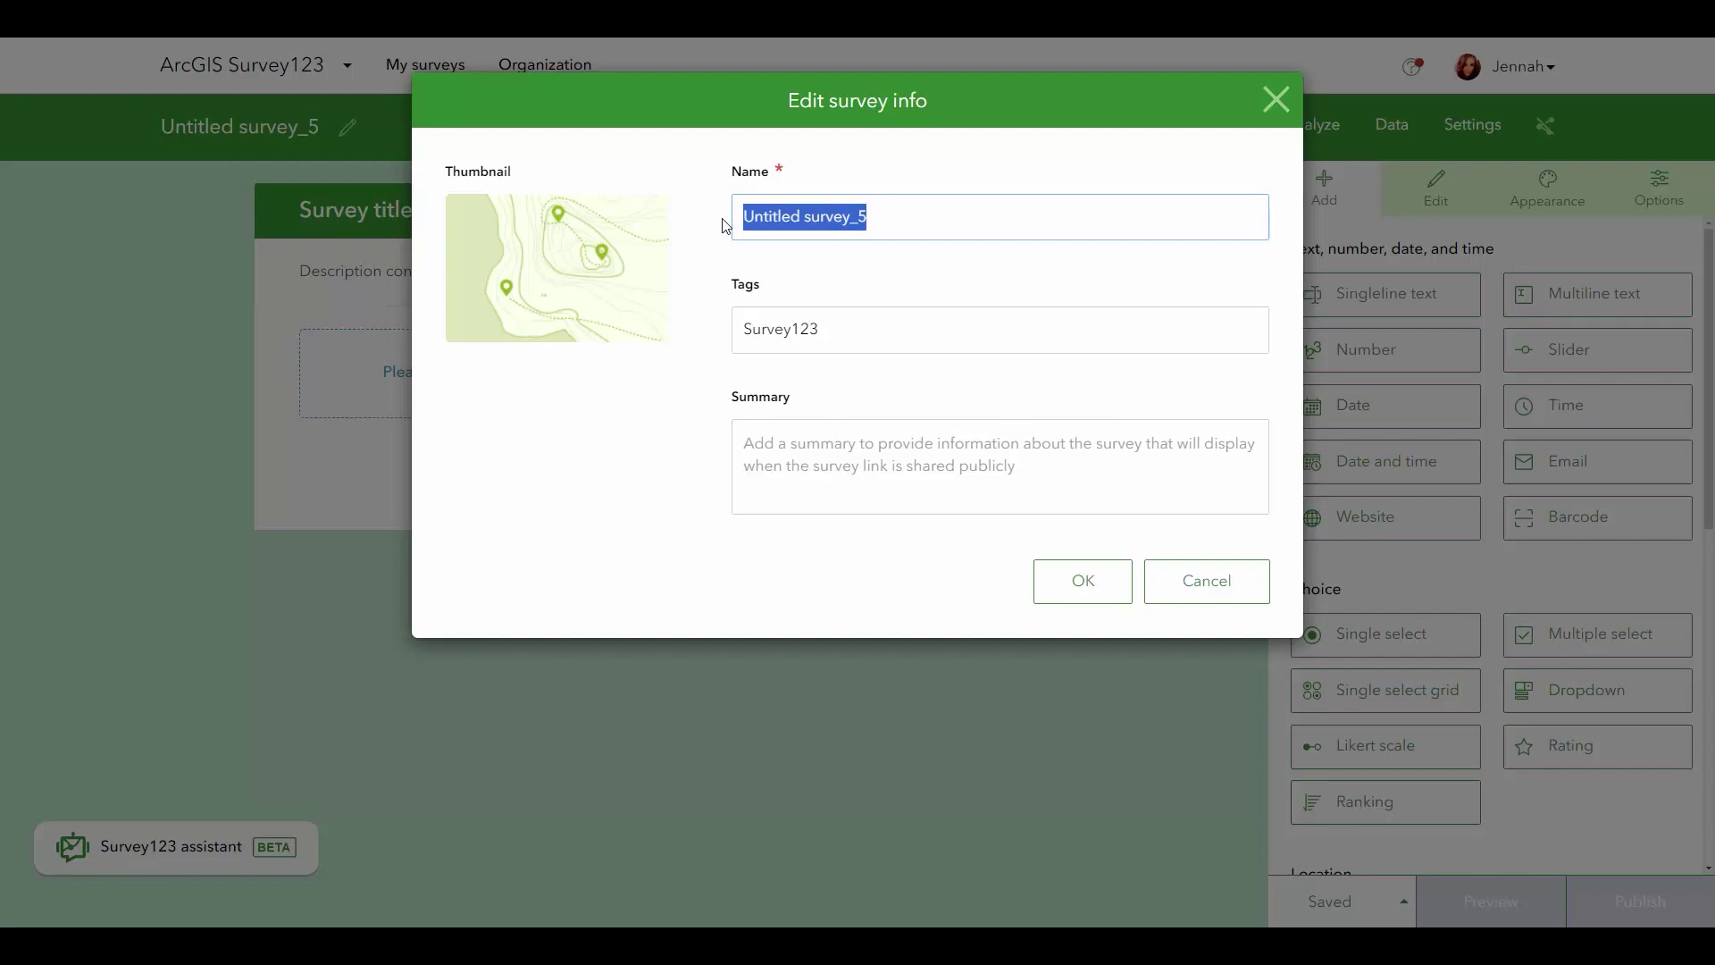
pyautogui.write('Ra')
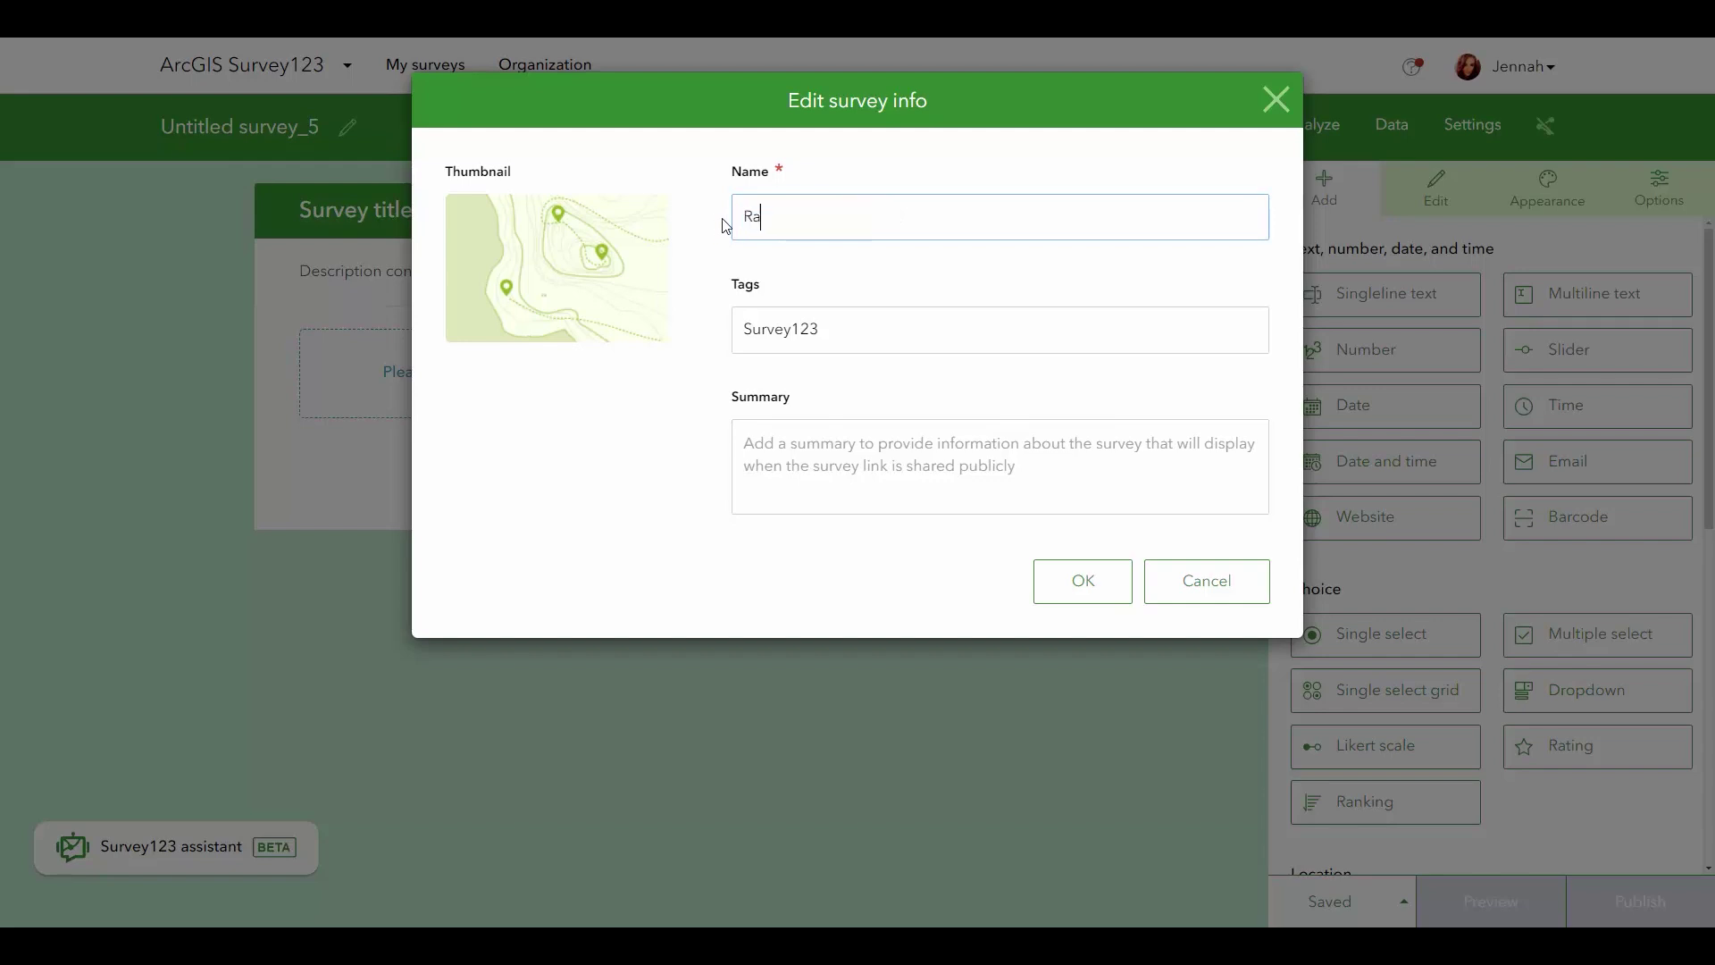
pyautogui.write('inbow Beach Erosion')
pyautogui.click(1106, 600)
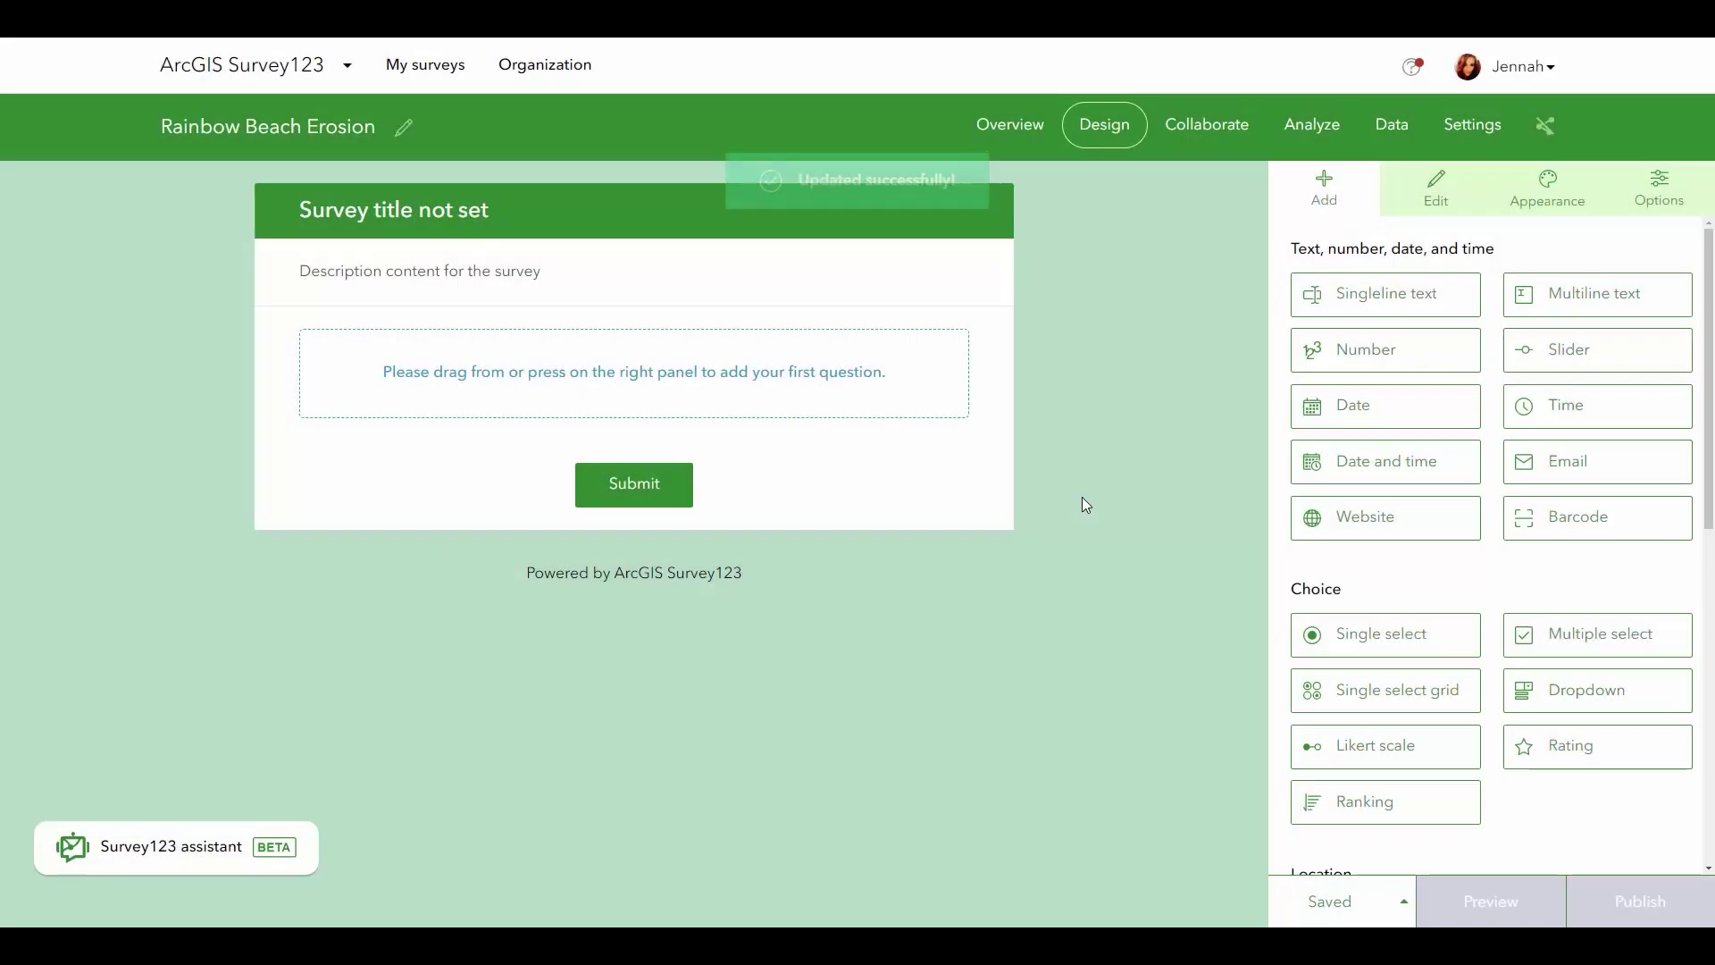
pyautogui.click(630, 222)
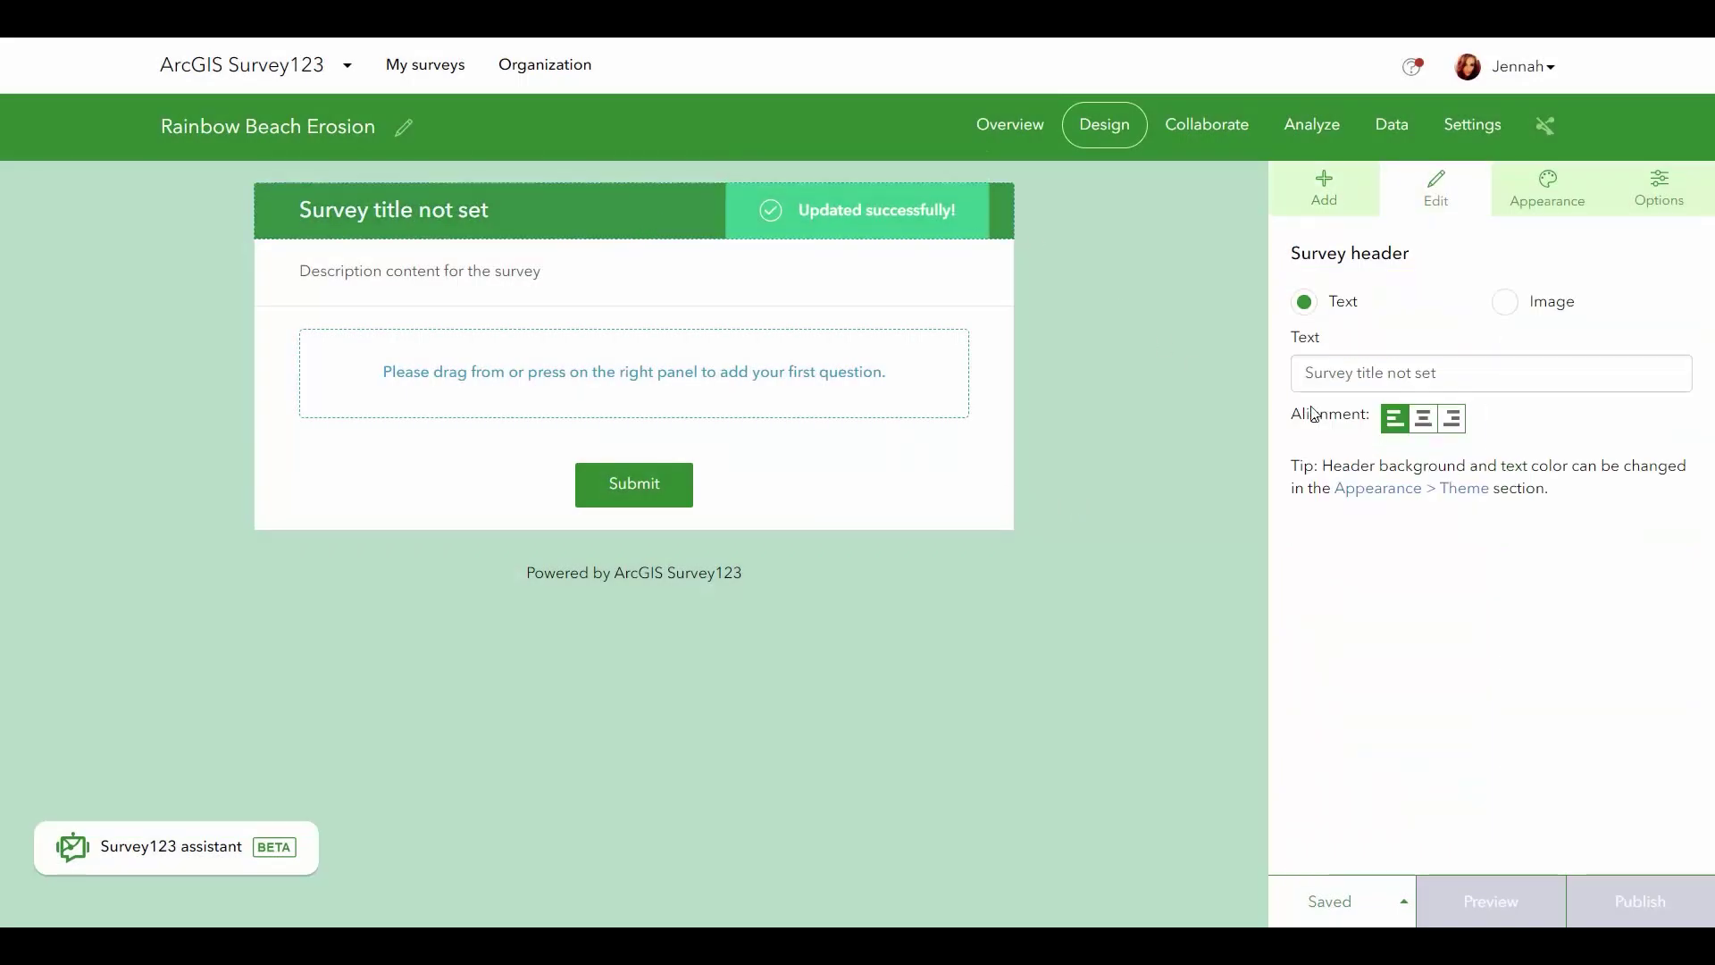
# - Replace the 'Survey title not set' header text with 'Human activities impacting erosion'
pyautogui.moveTo(1489, 373); pyautogui.dragTo(1283, 375)
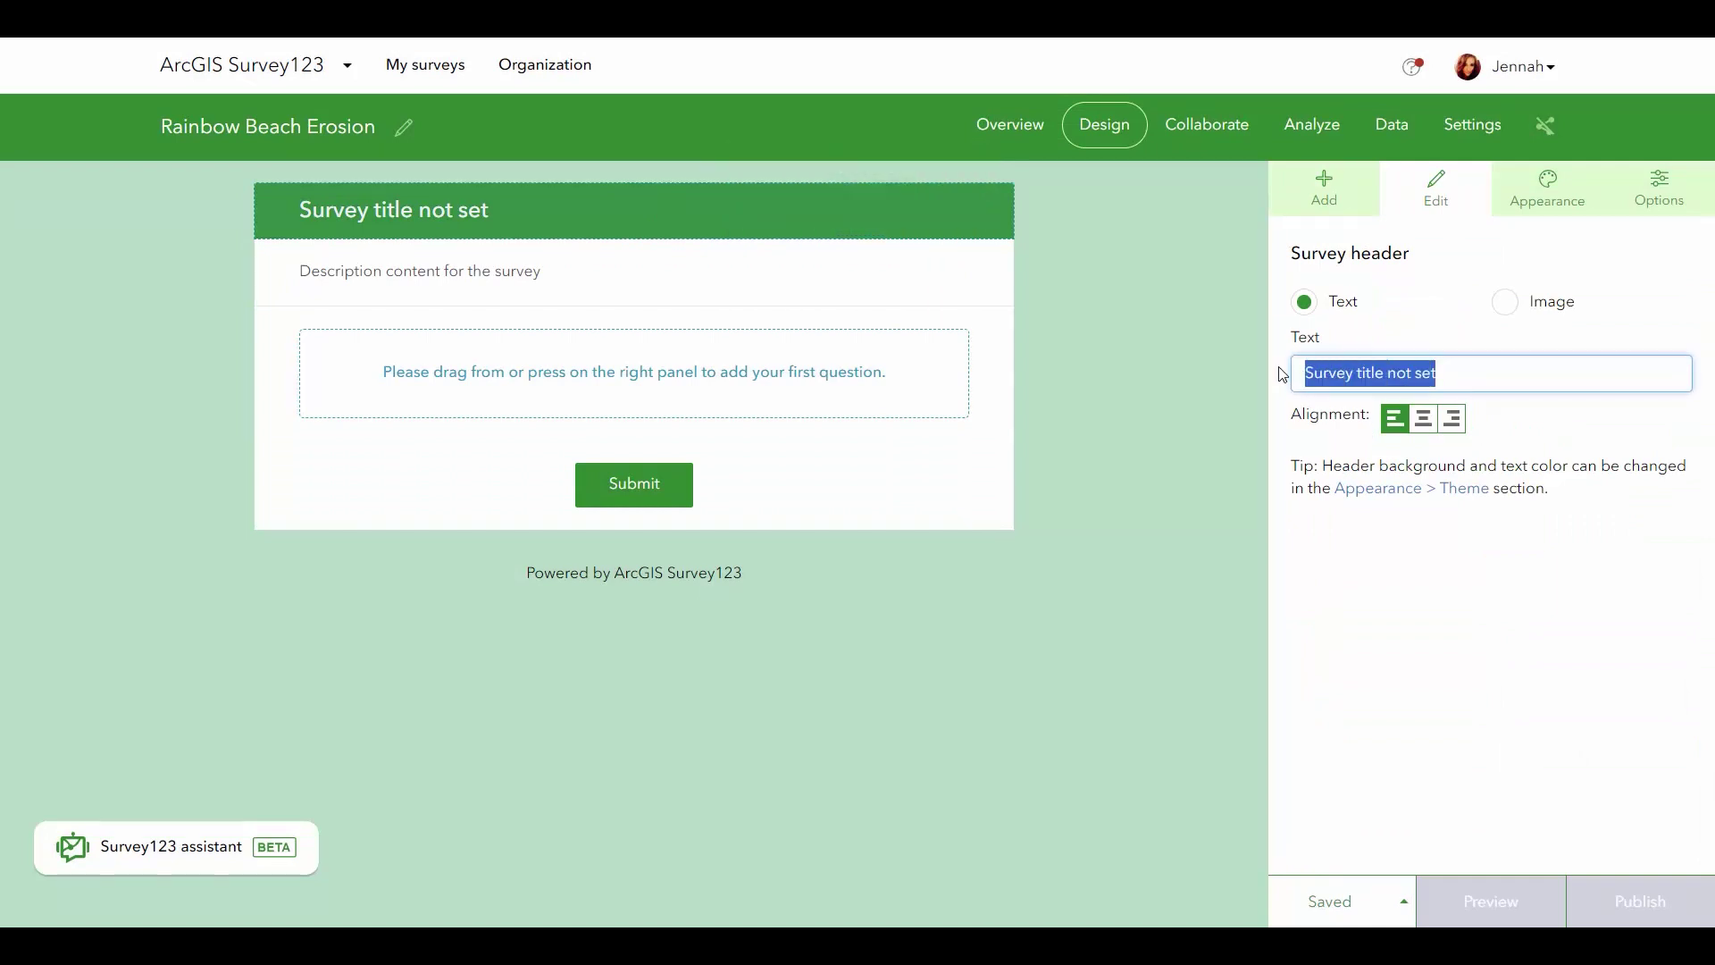
pyautogui.write('Human ac')
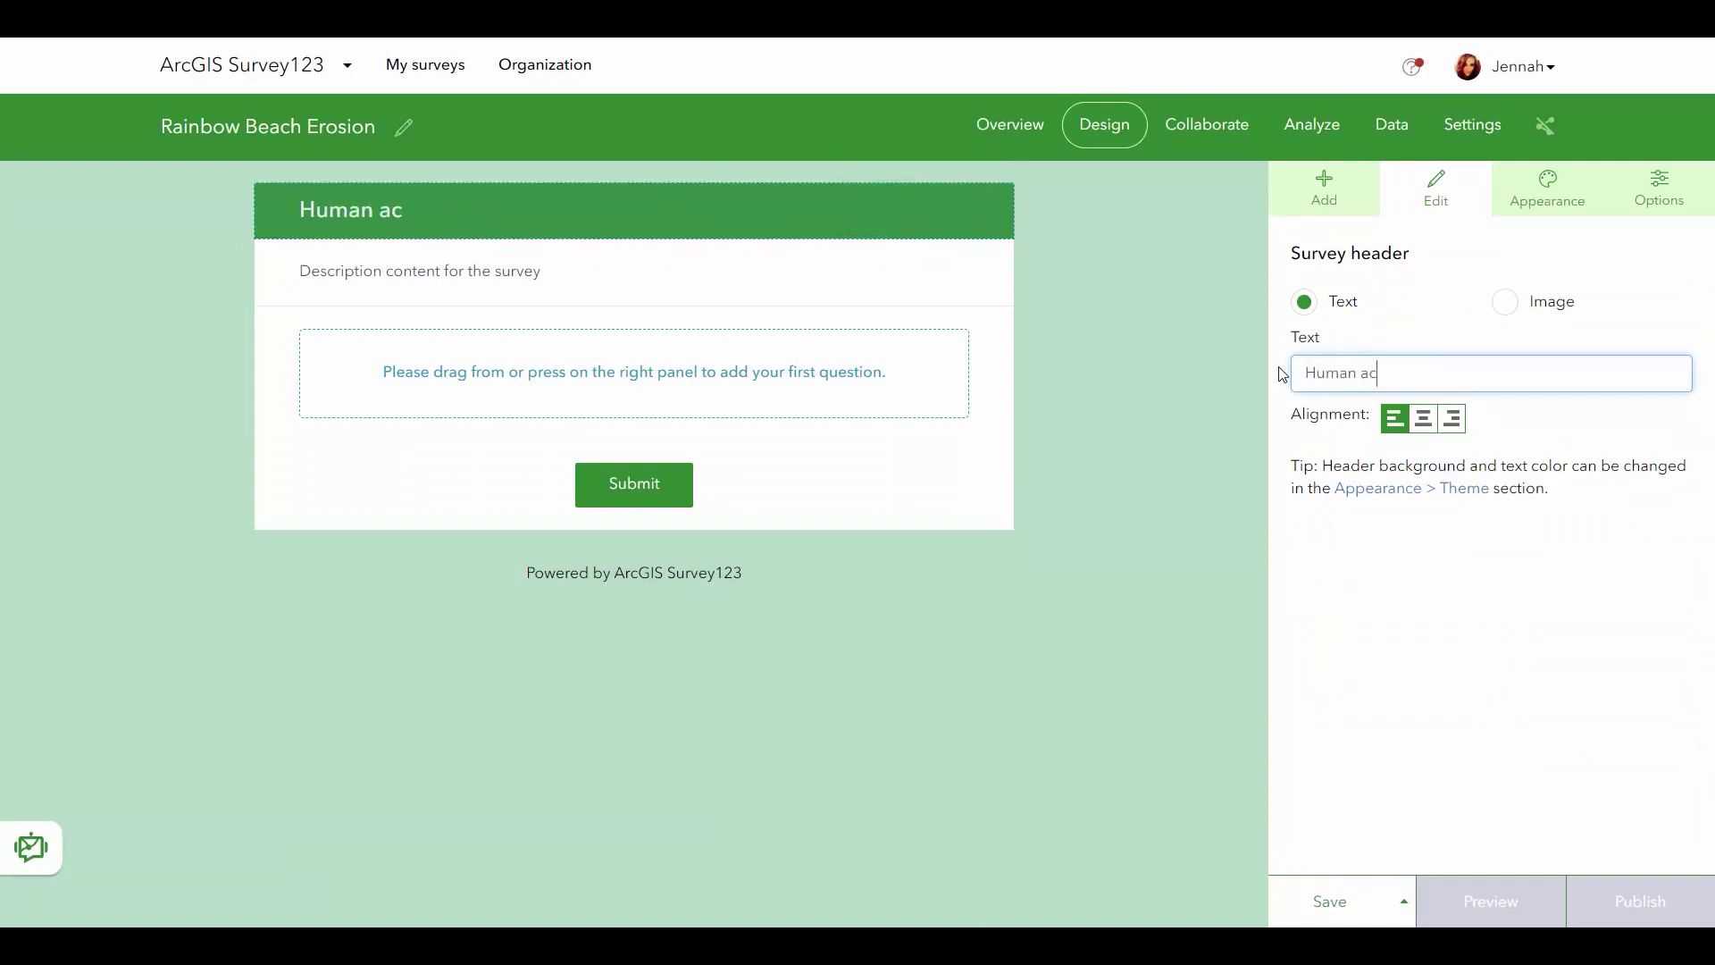
pyautogui.write('tivities impac')
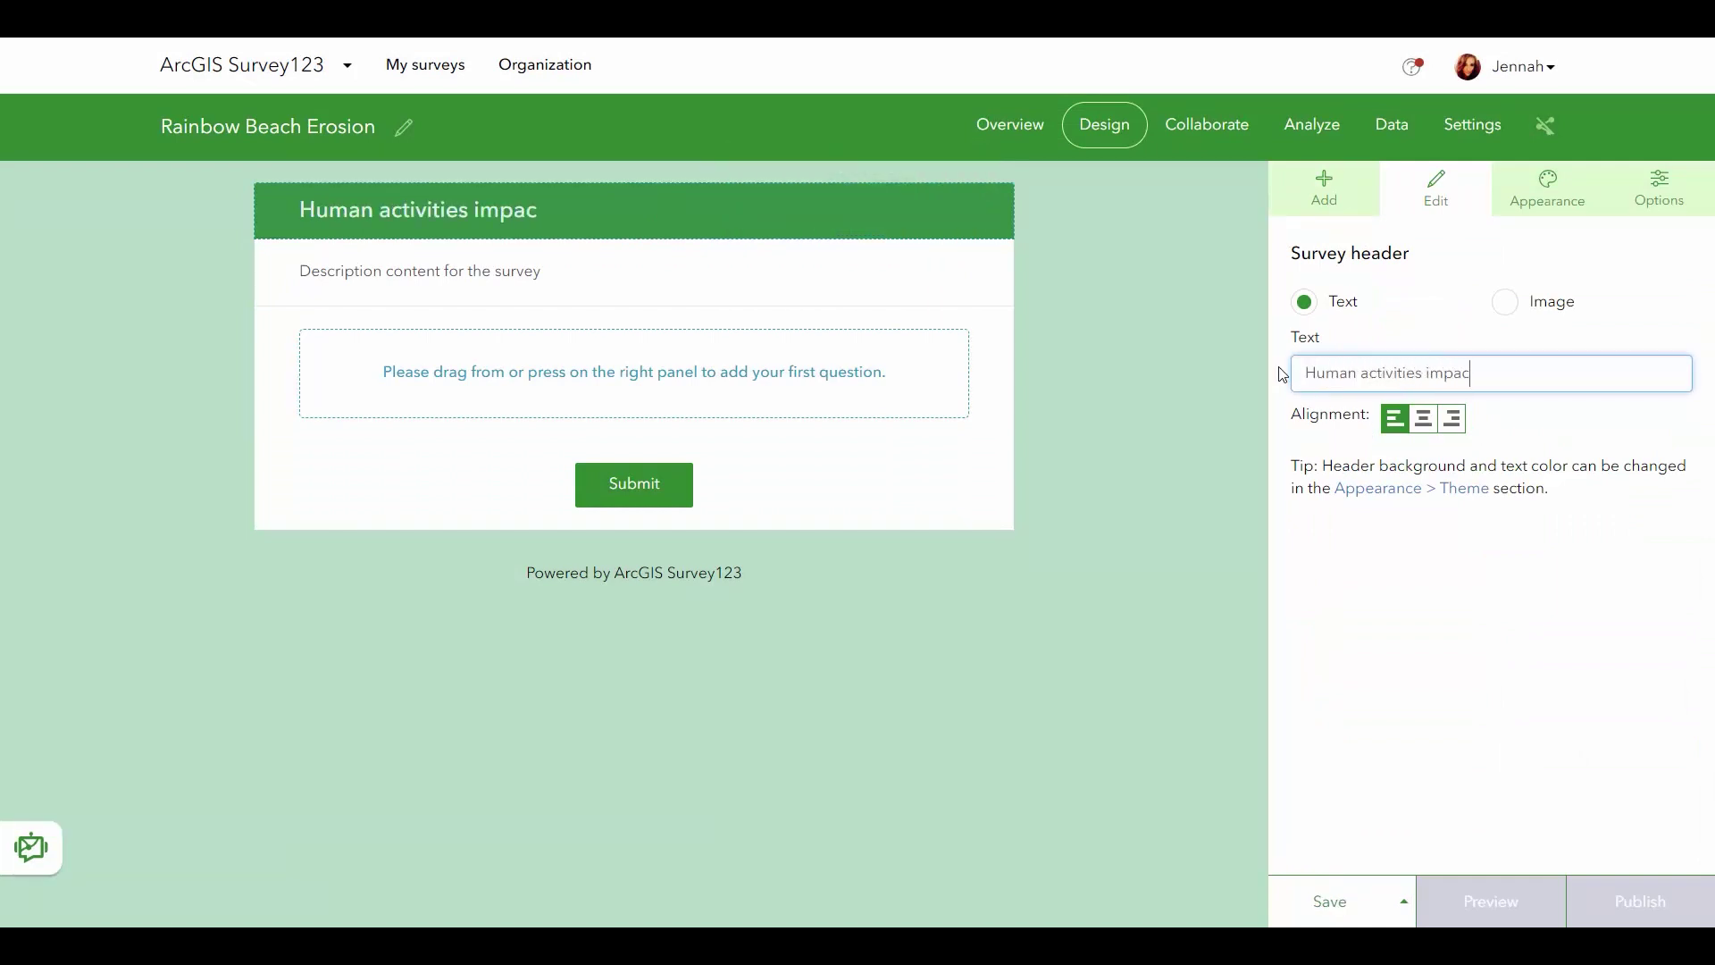
pyautogui.write('ting eroosion')
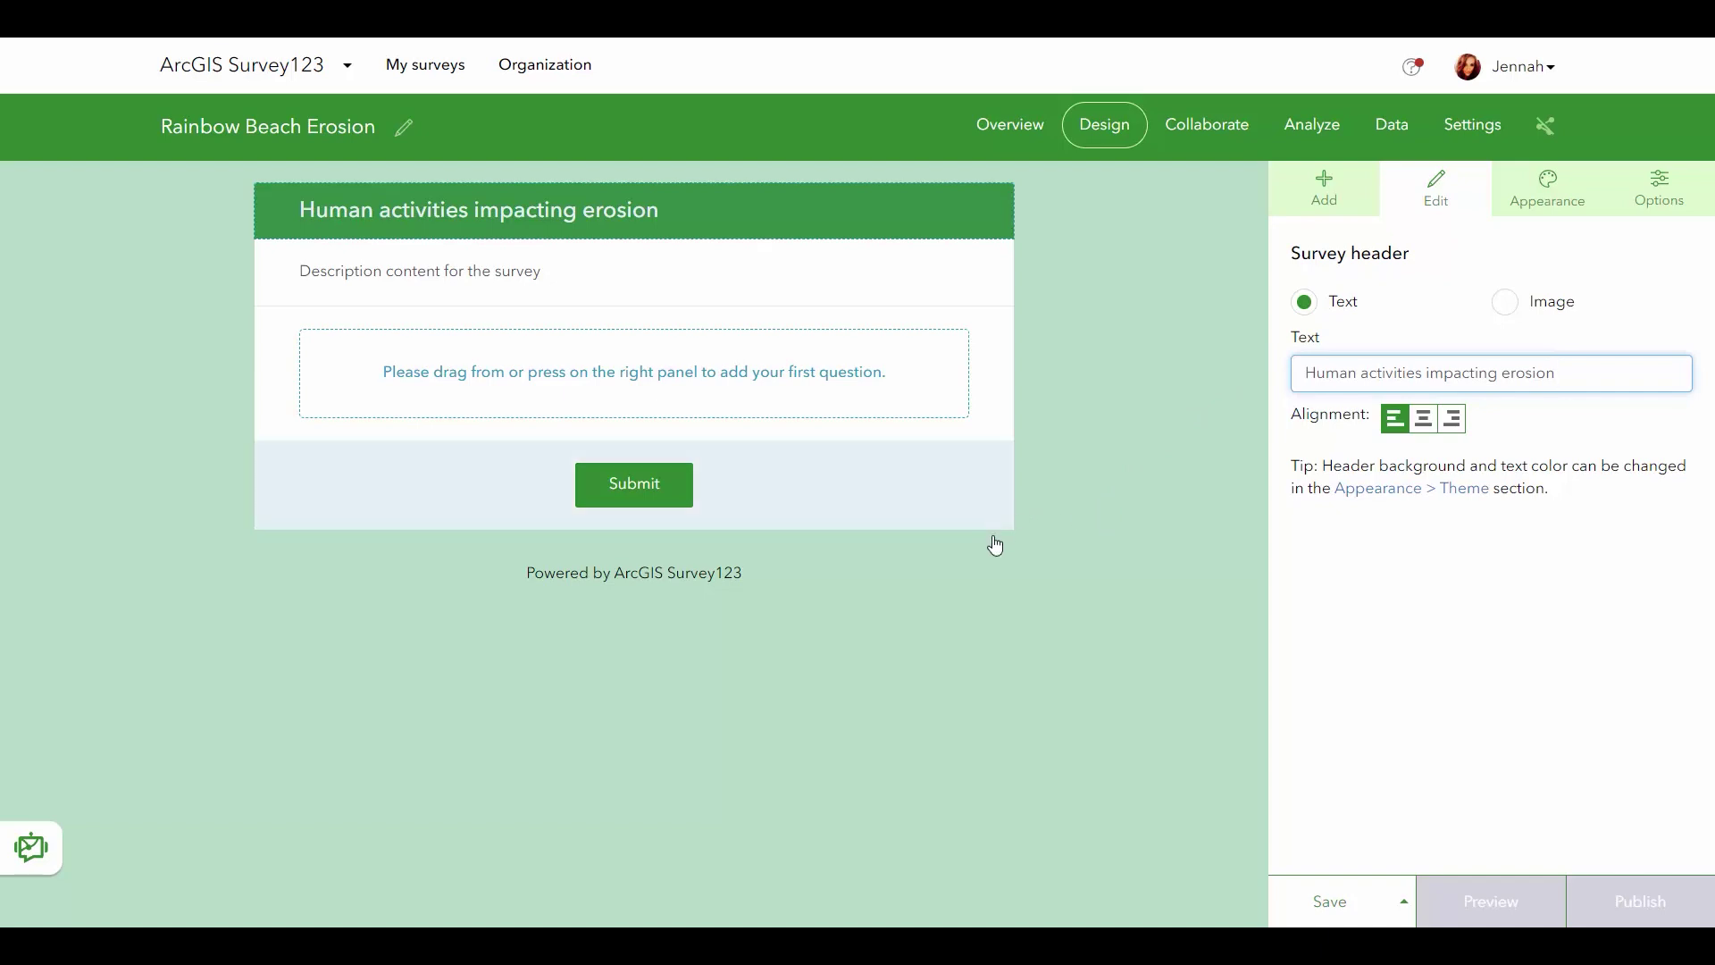
# - Send the pasted beach erosion prompt to the Survey123 assistant to generate the questions
pyautogui.click(1326, 181)
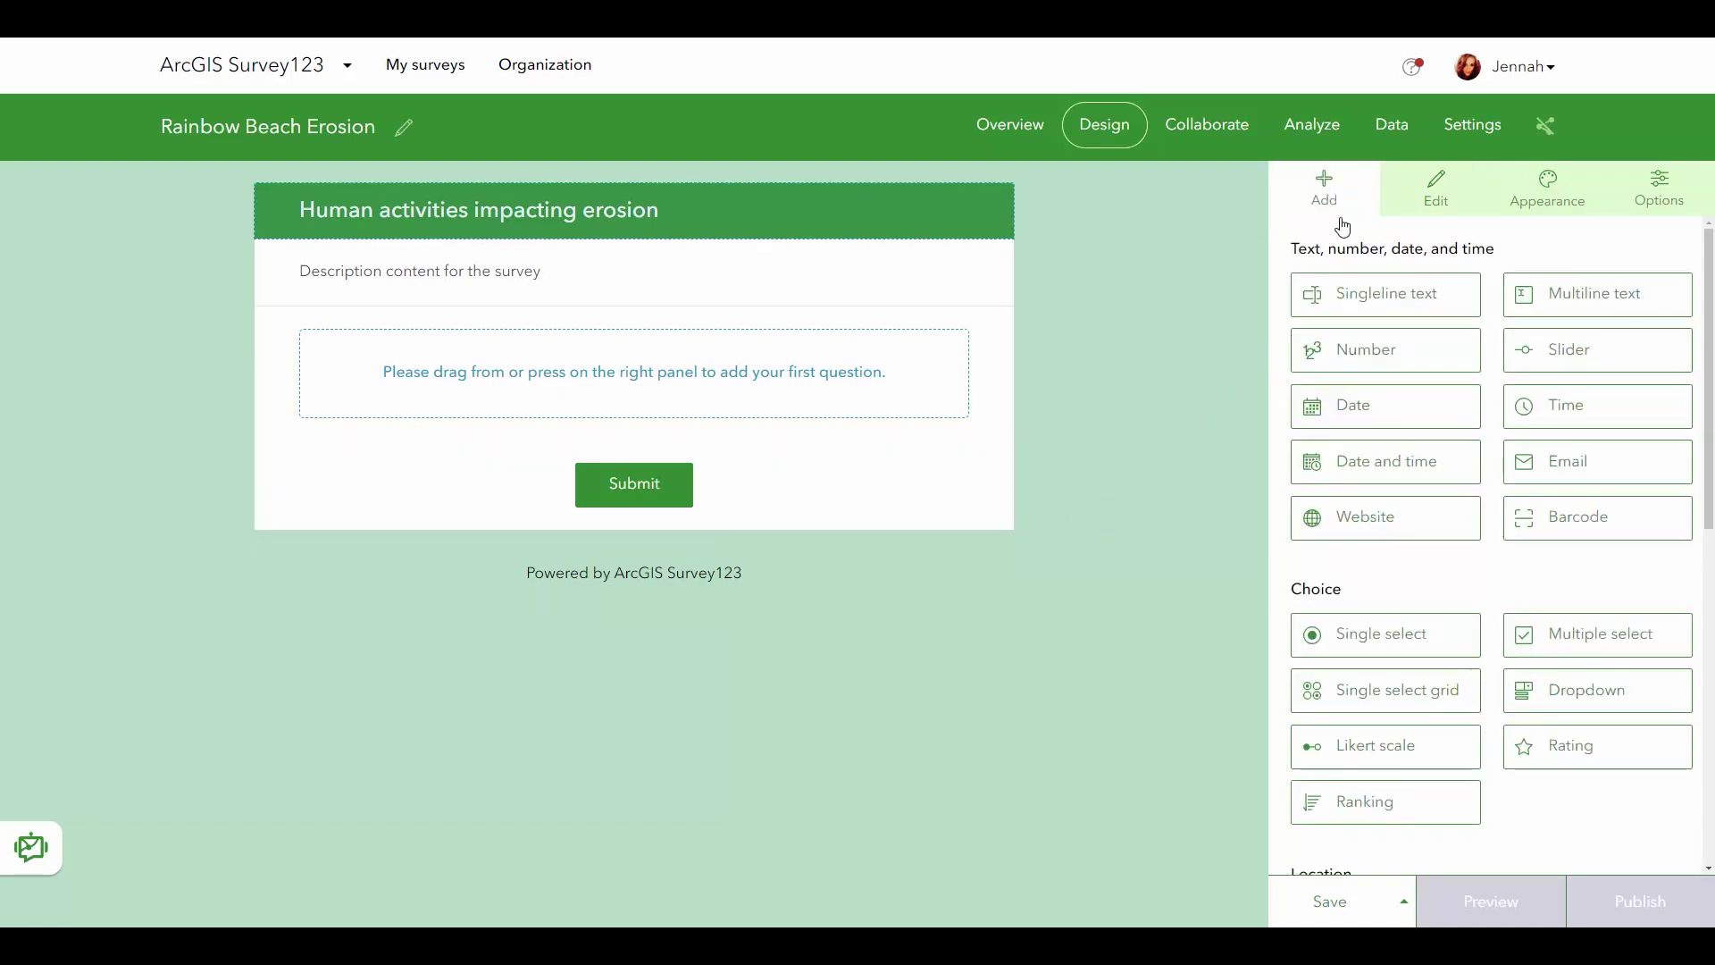
pyautogui.scroll(-8, 1383, 639)
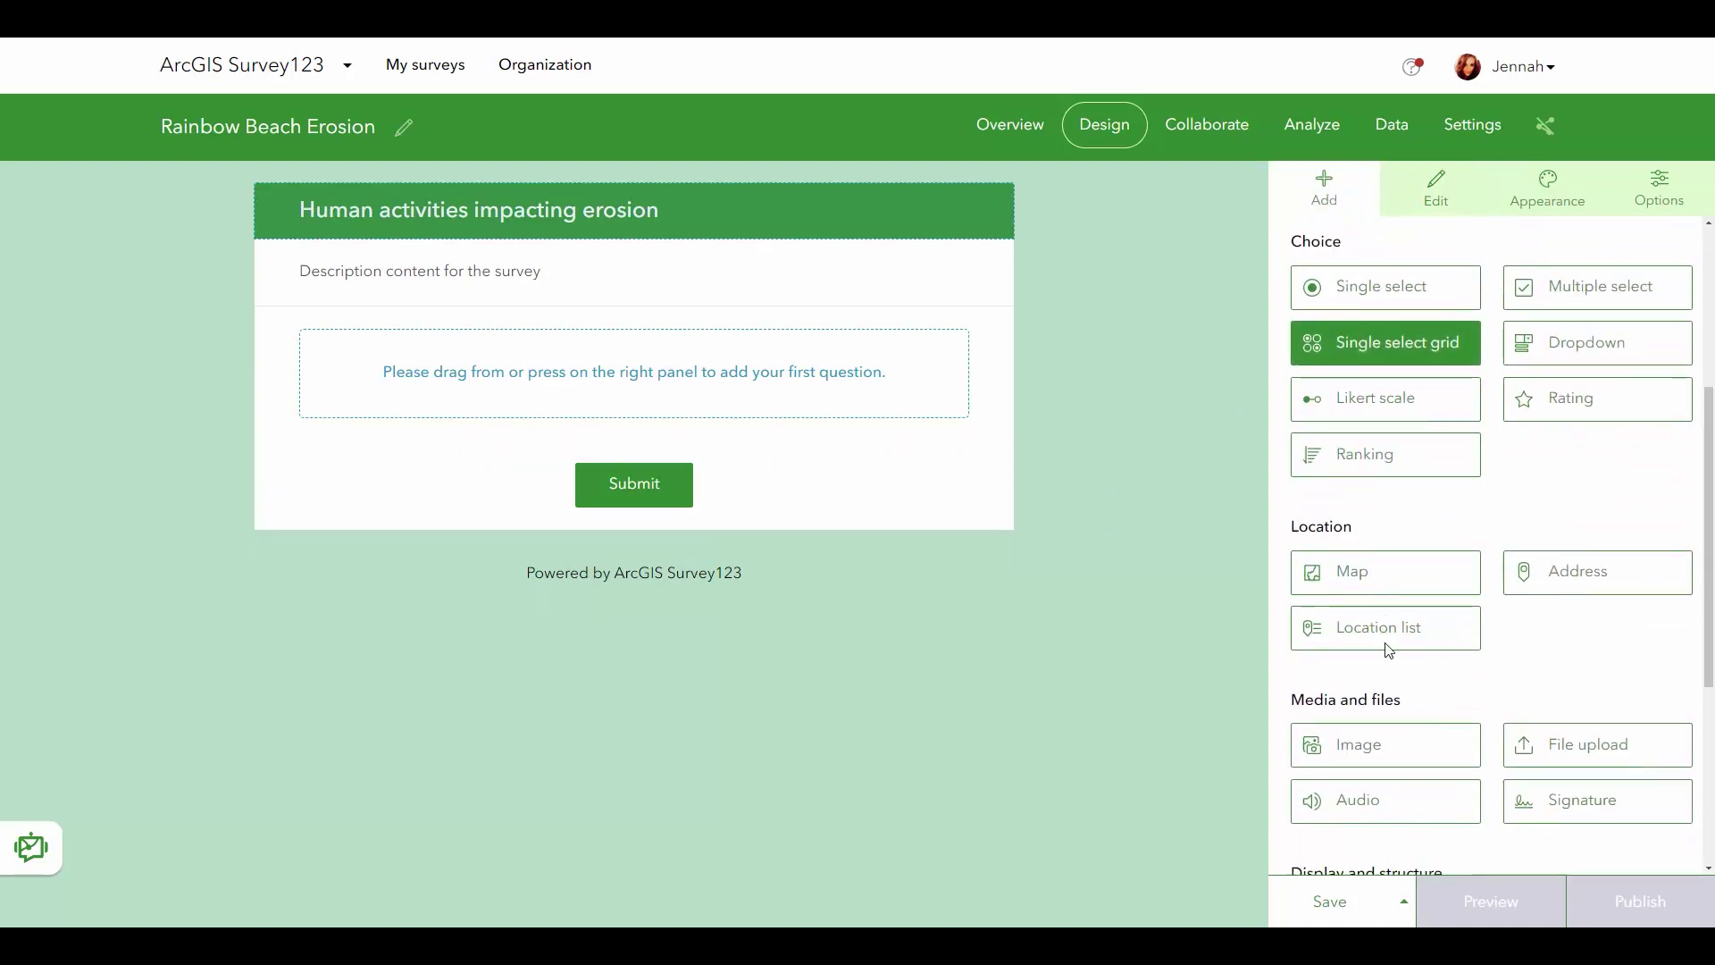
pyautogui.scroll(8, 1375, 698)
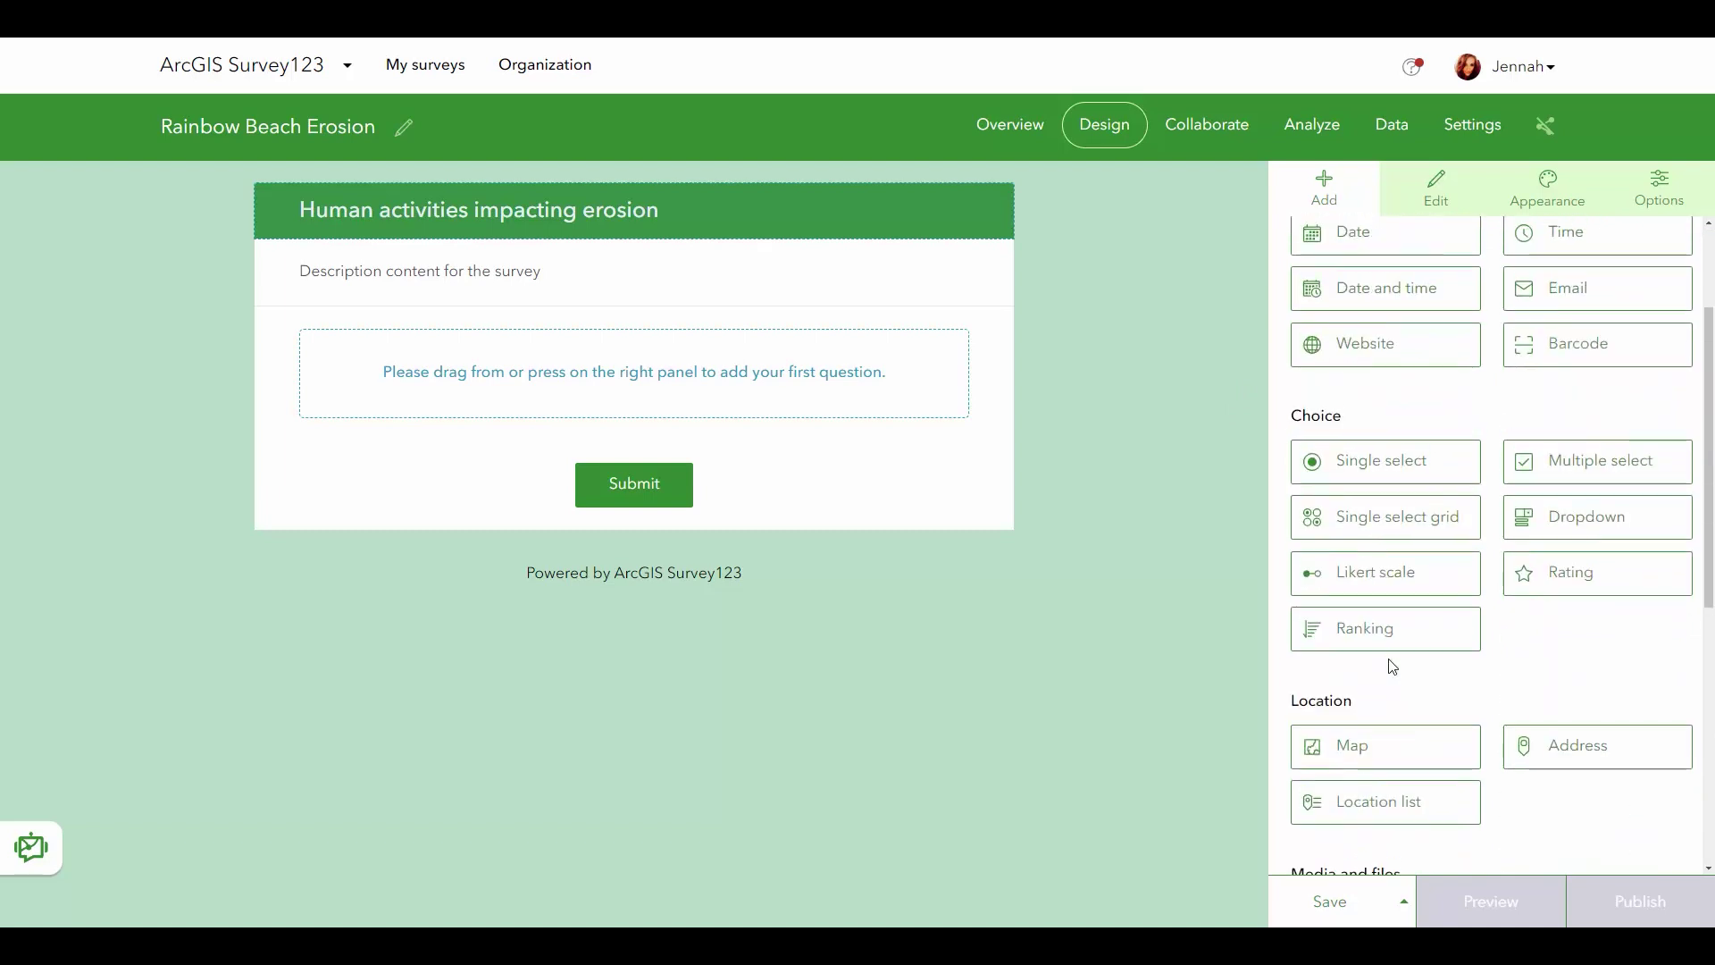
pyautogui.click(27, 859)
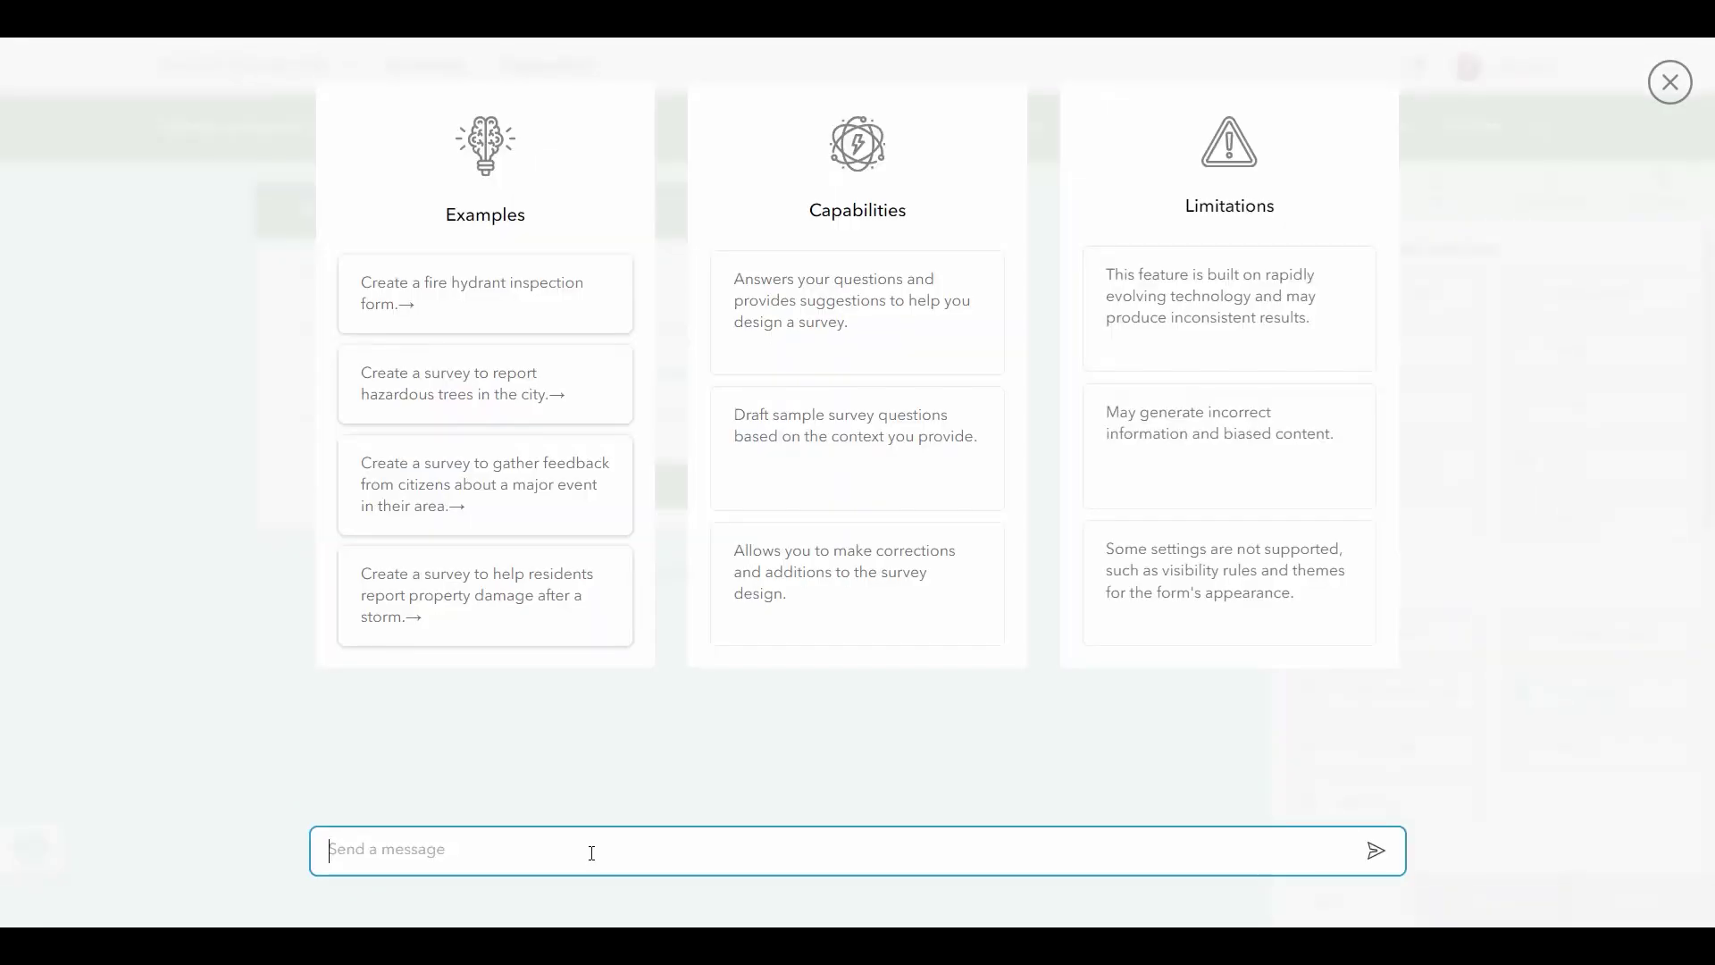
pyautogui.write('create us a Survey123 investigating erosion on the beach due to human activities. We needed our survey to include a map, level of erosion at our site, evidence of 4x4 driving, evidence of camping, evidence of appropriate signage and fencing, evidence of reduced vegetation and finally any potential solutions for reducing erosion impacts at this site.')
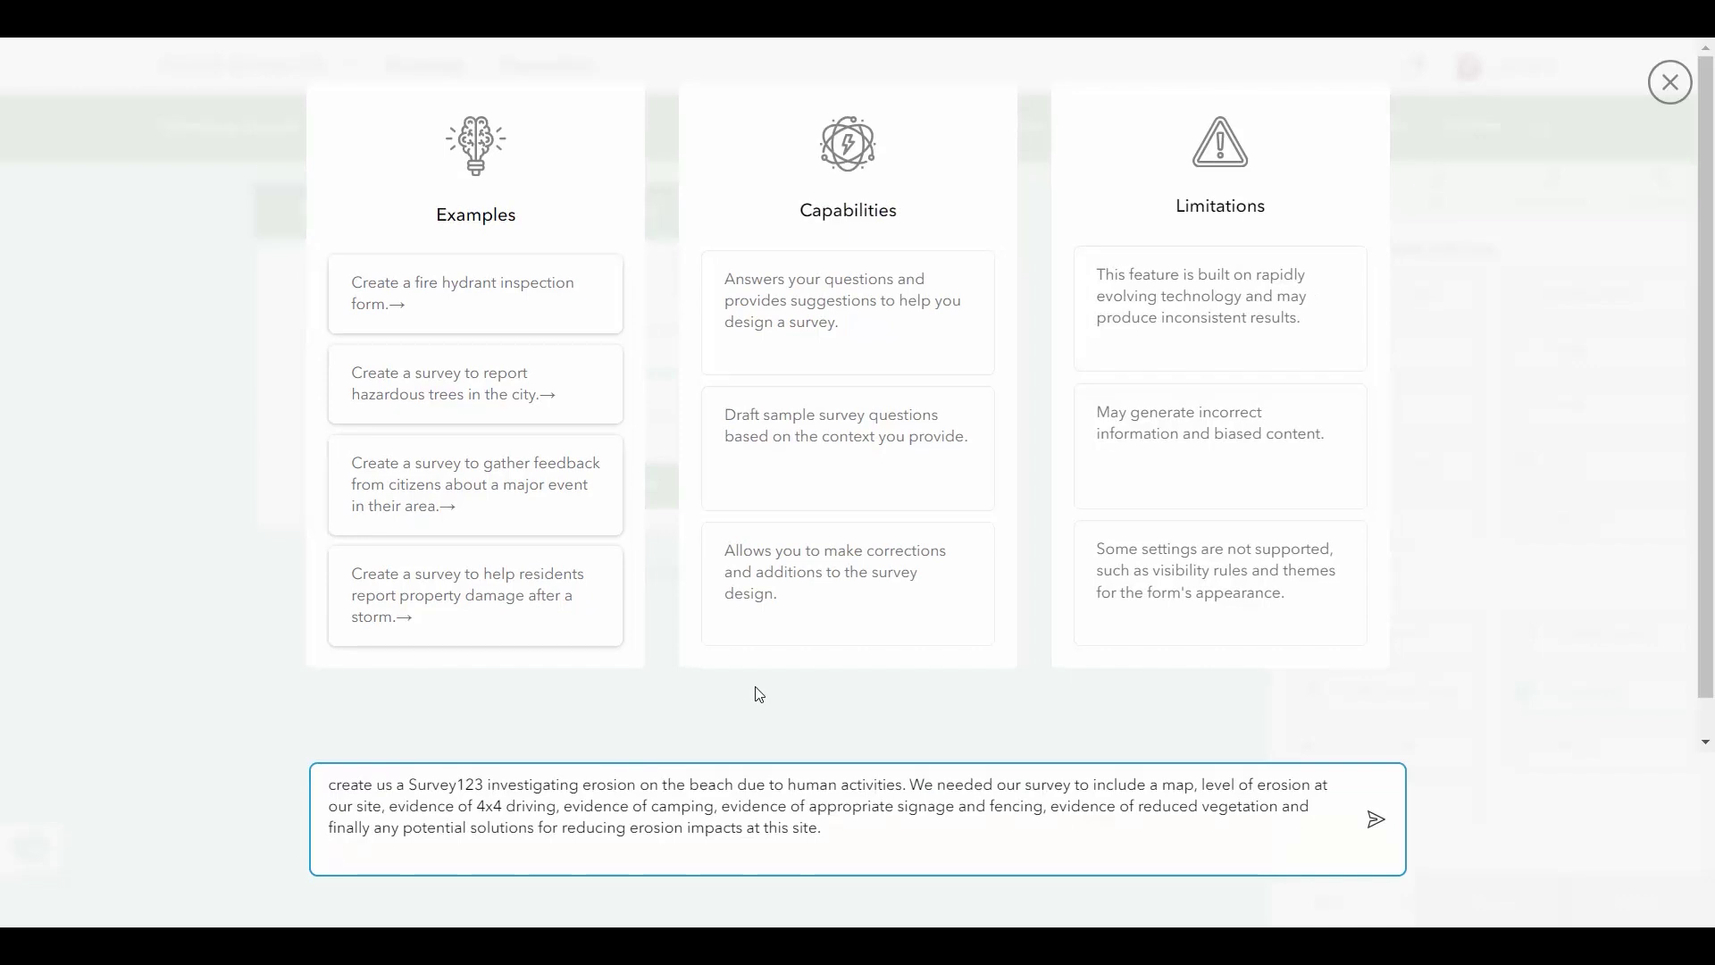
pyautogui.click(1376, 819)
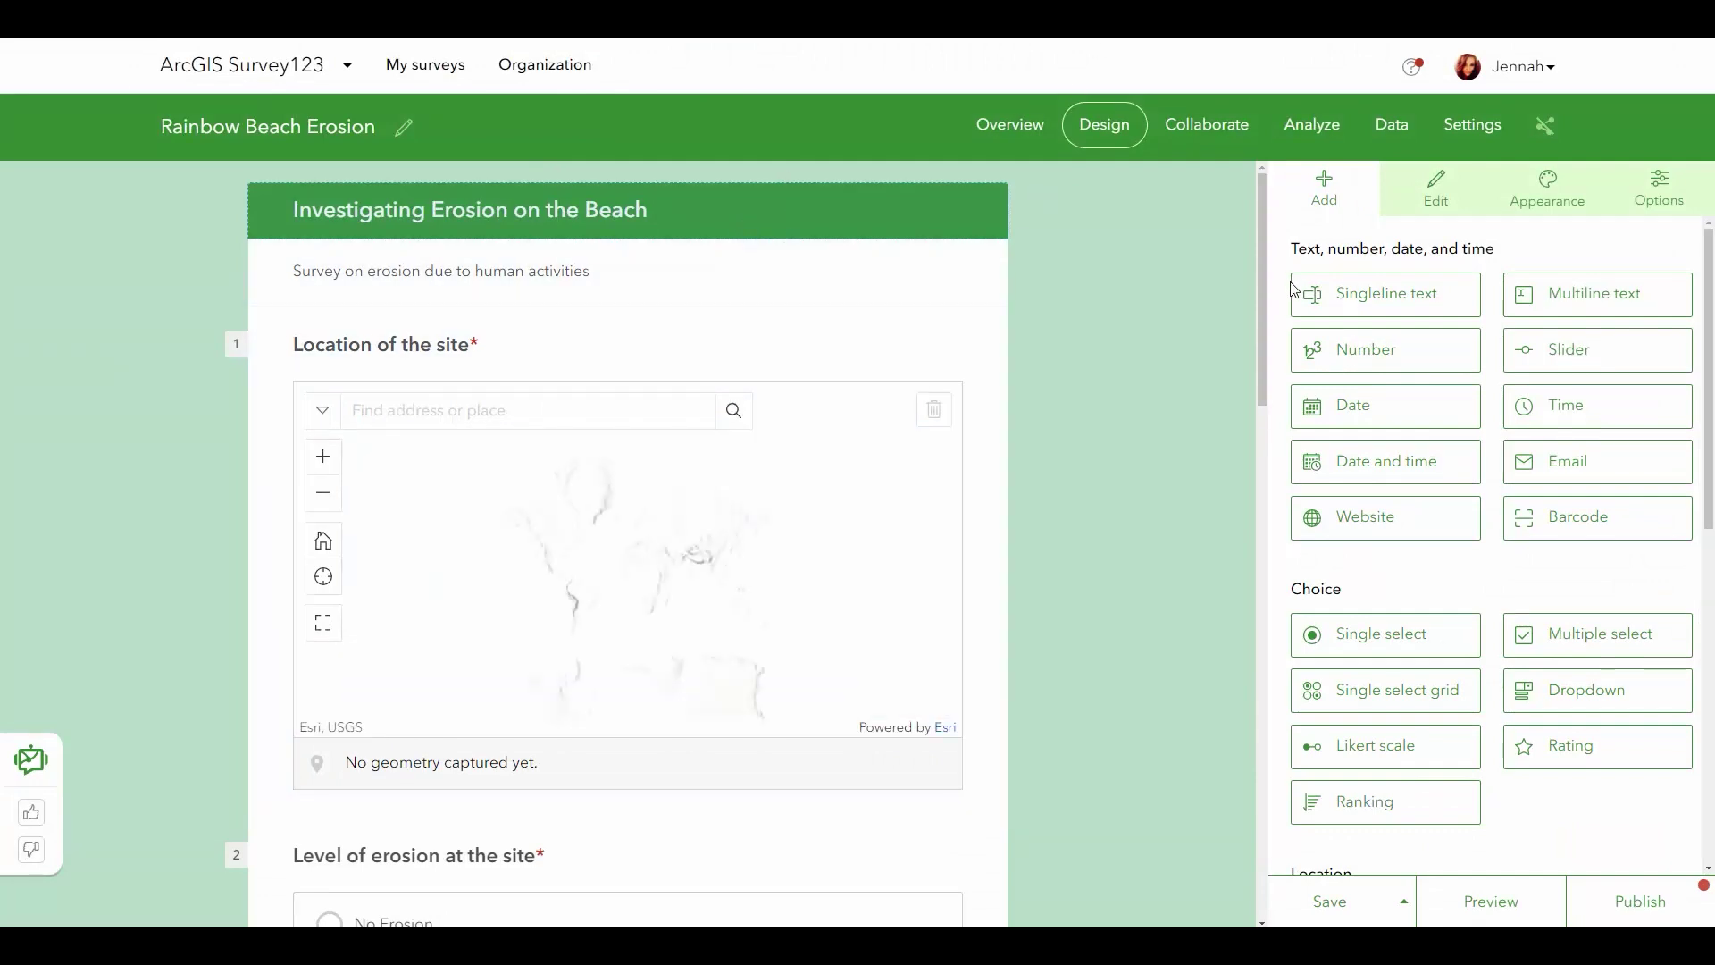
# - Below question 7, add an image question labelled 'Take a picture of the site', then save
pyautogui.click(727, 342)
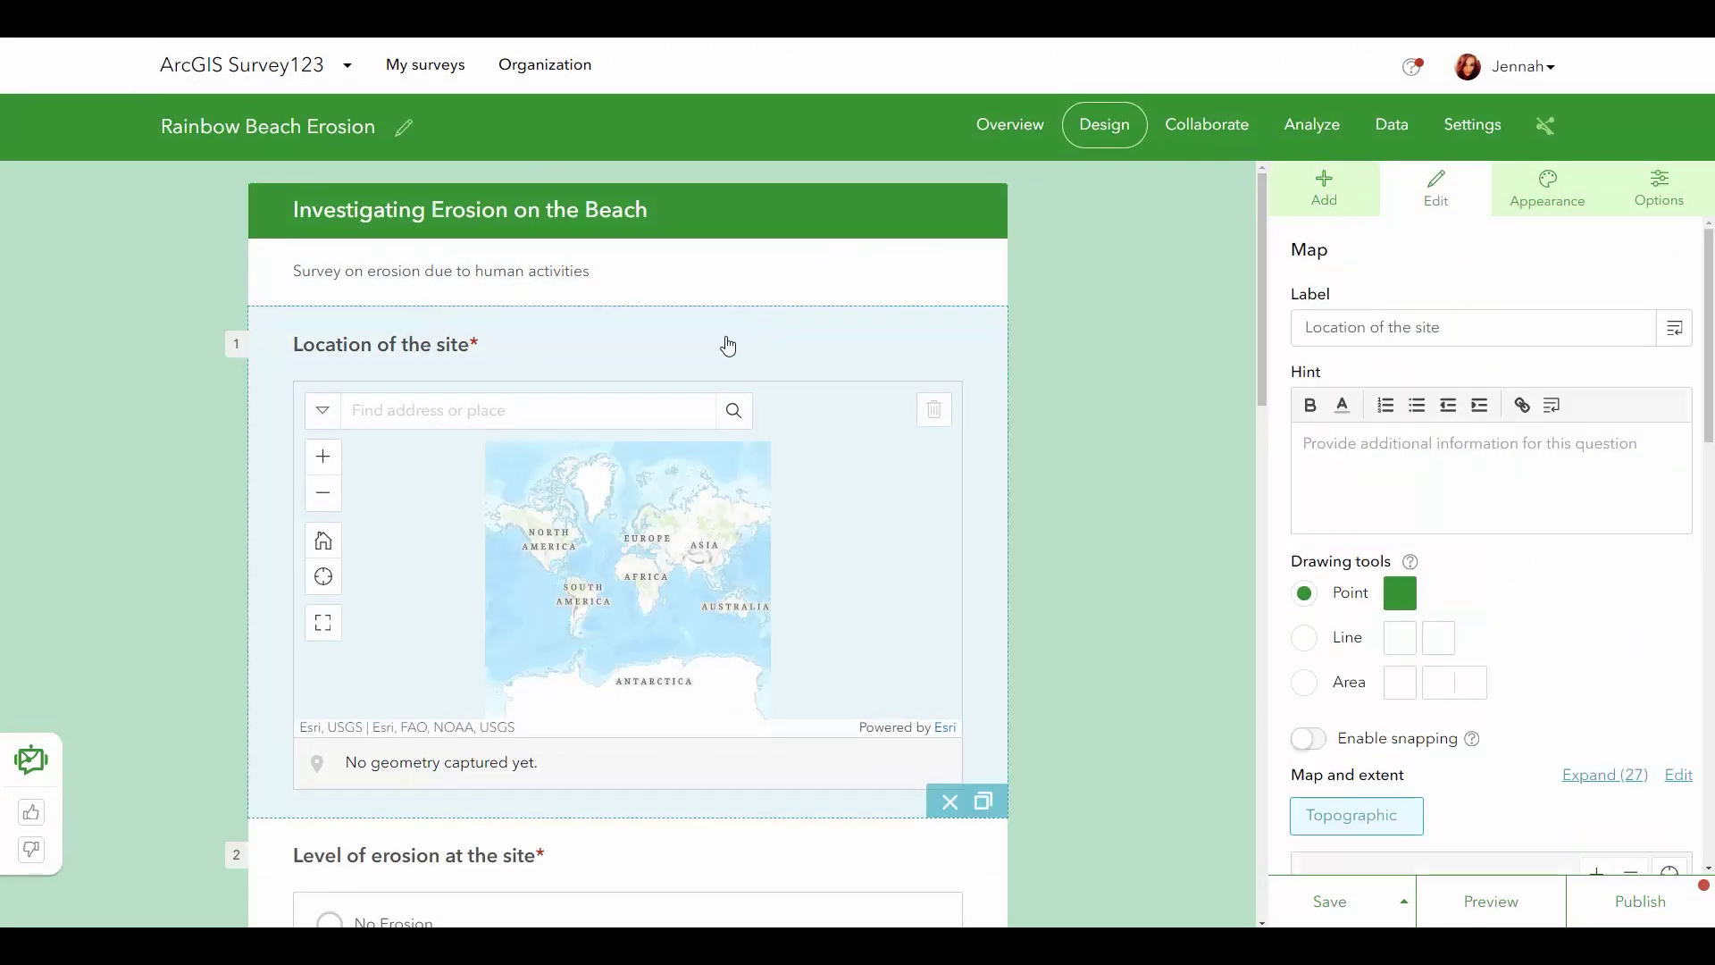
pyautogui.moveTo(1495, 324); pyautogui.dragTo(1279, 330)
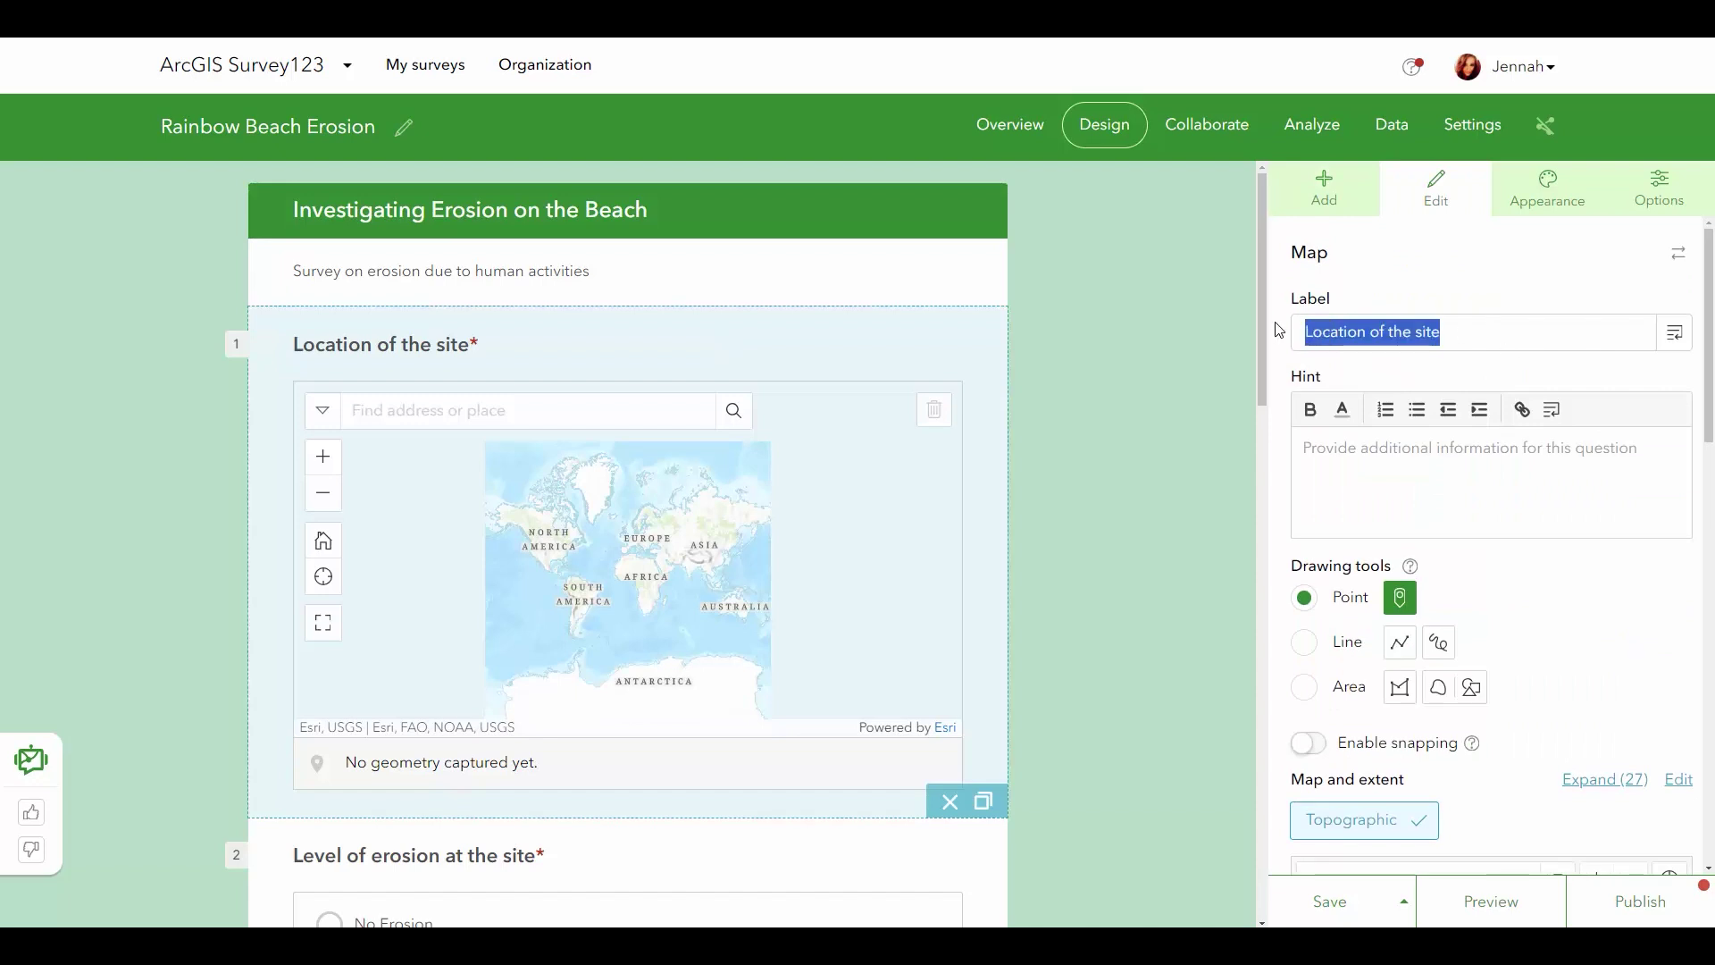
pyautogui.scroll(-15, 1022, 459)
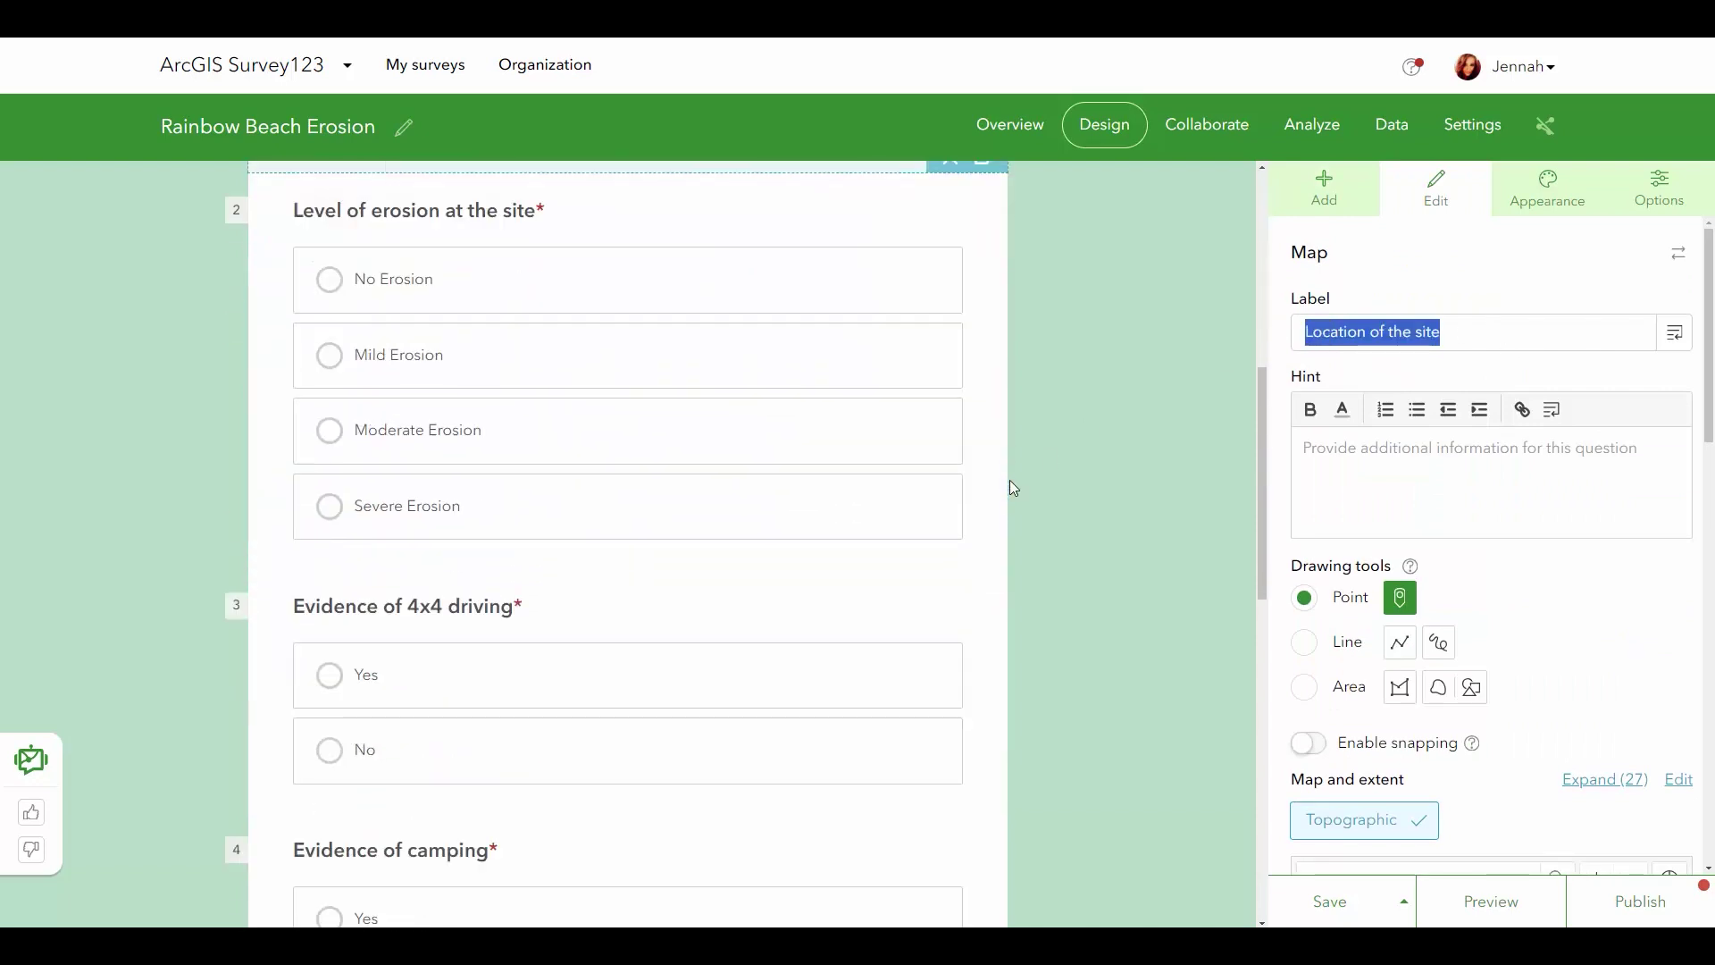
pyautogui.scroll(-4, 1014, 486)
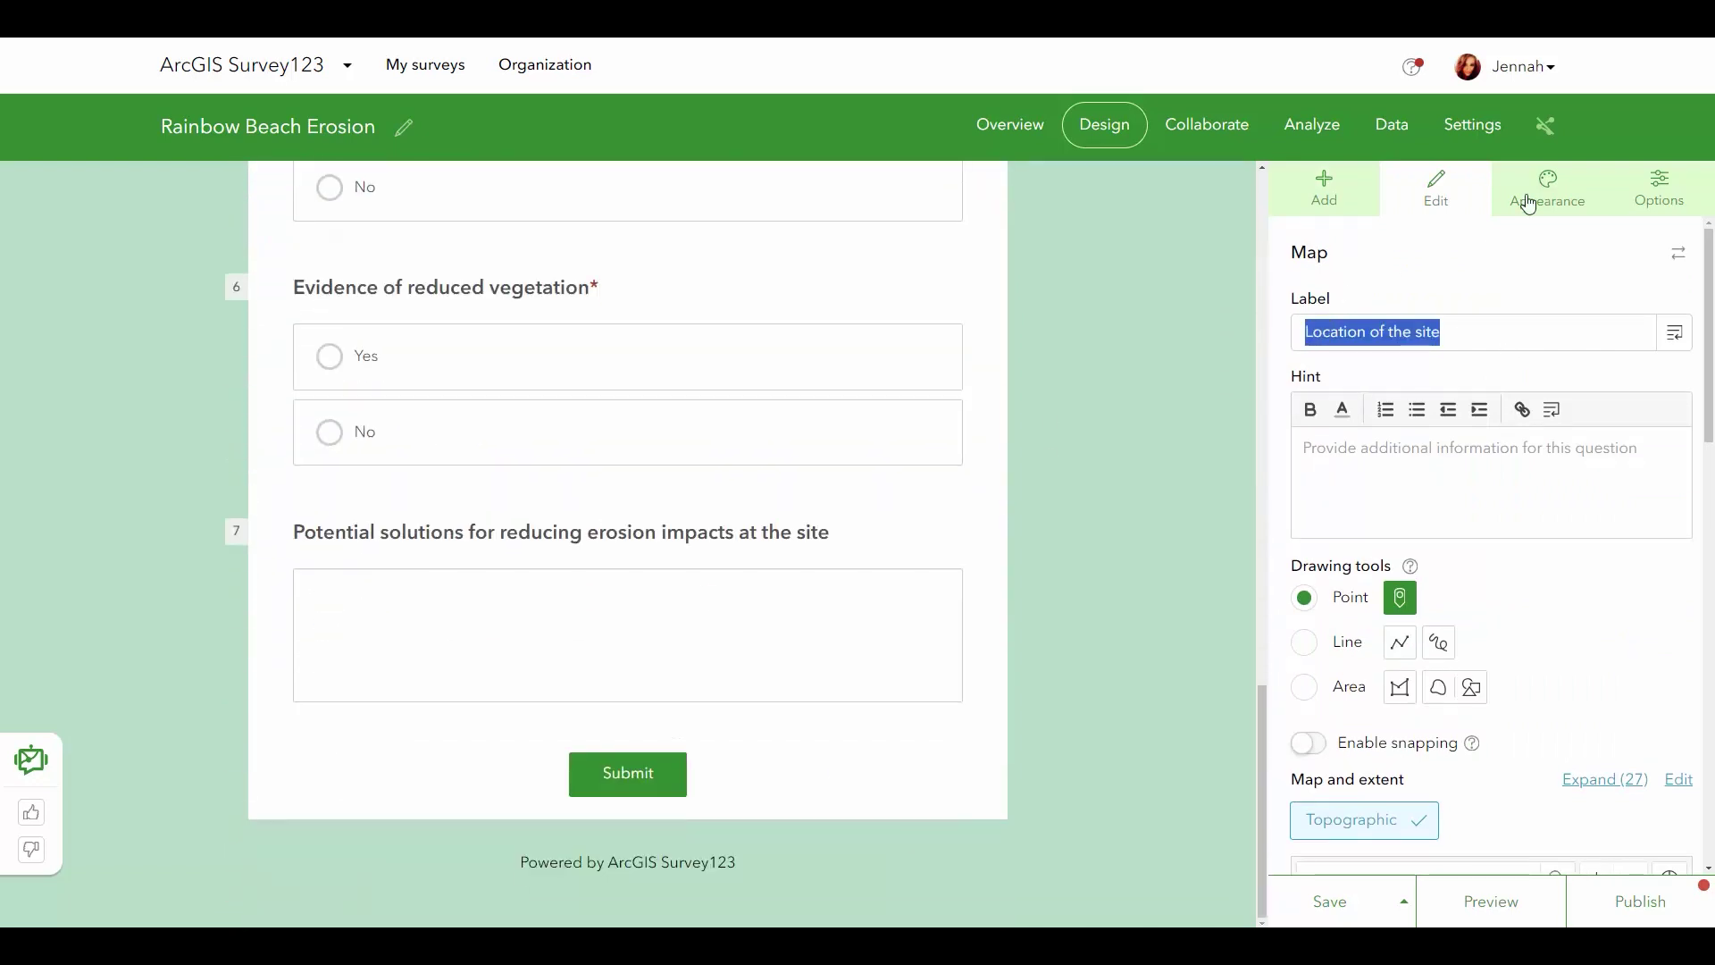
pyautogui.click(1323, 188)
pyautogui.scroll(-5, 1461, 632)
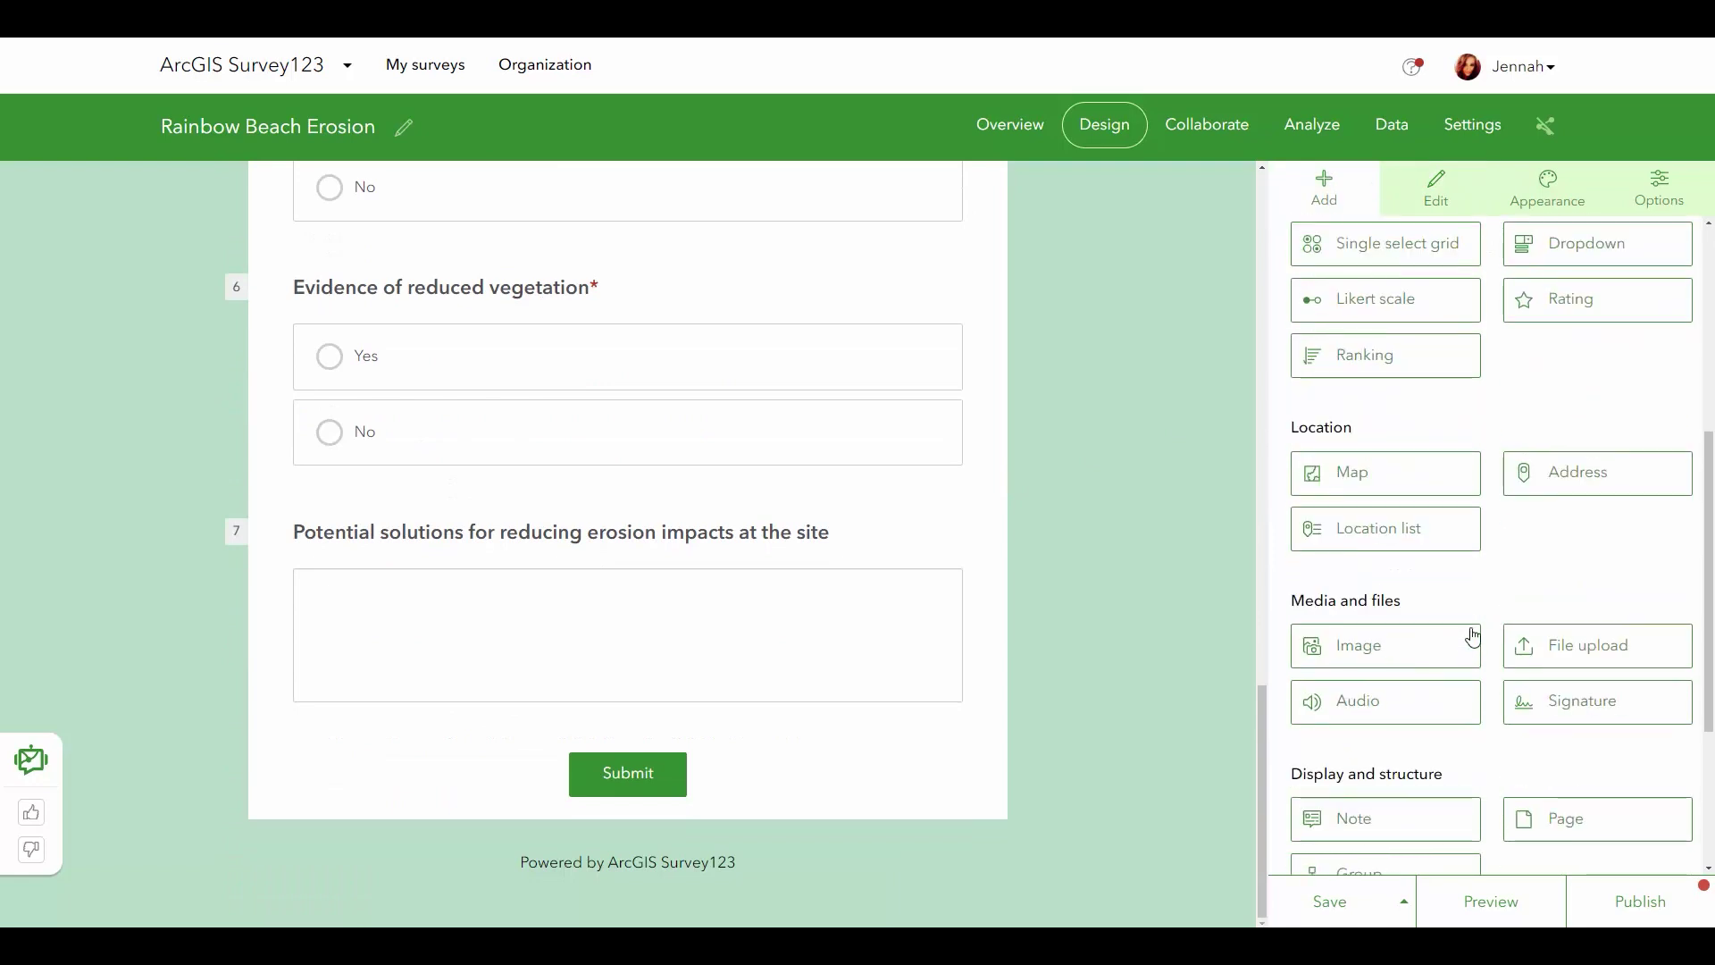
pyautogui.moveTo(1416, 649); pyautogui.dragTo(796, 734)
pyautogui.moveTo(1442, 332); pyautogui.dragTo(1247, 336)
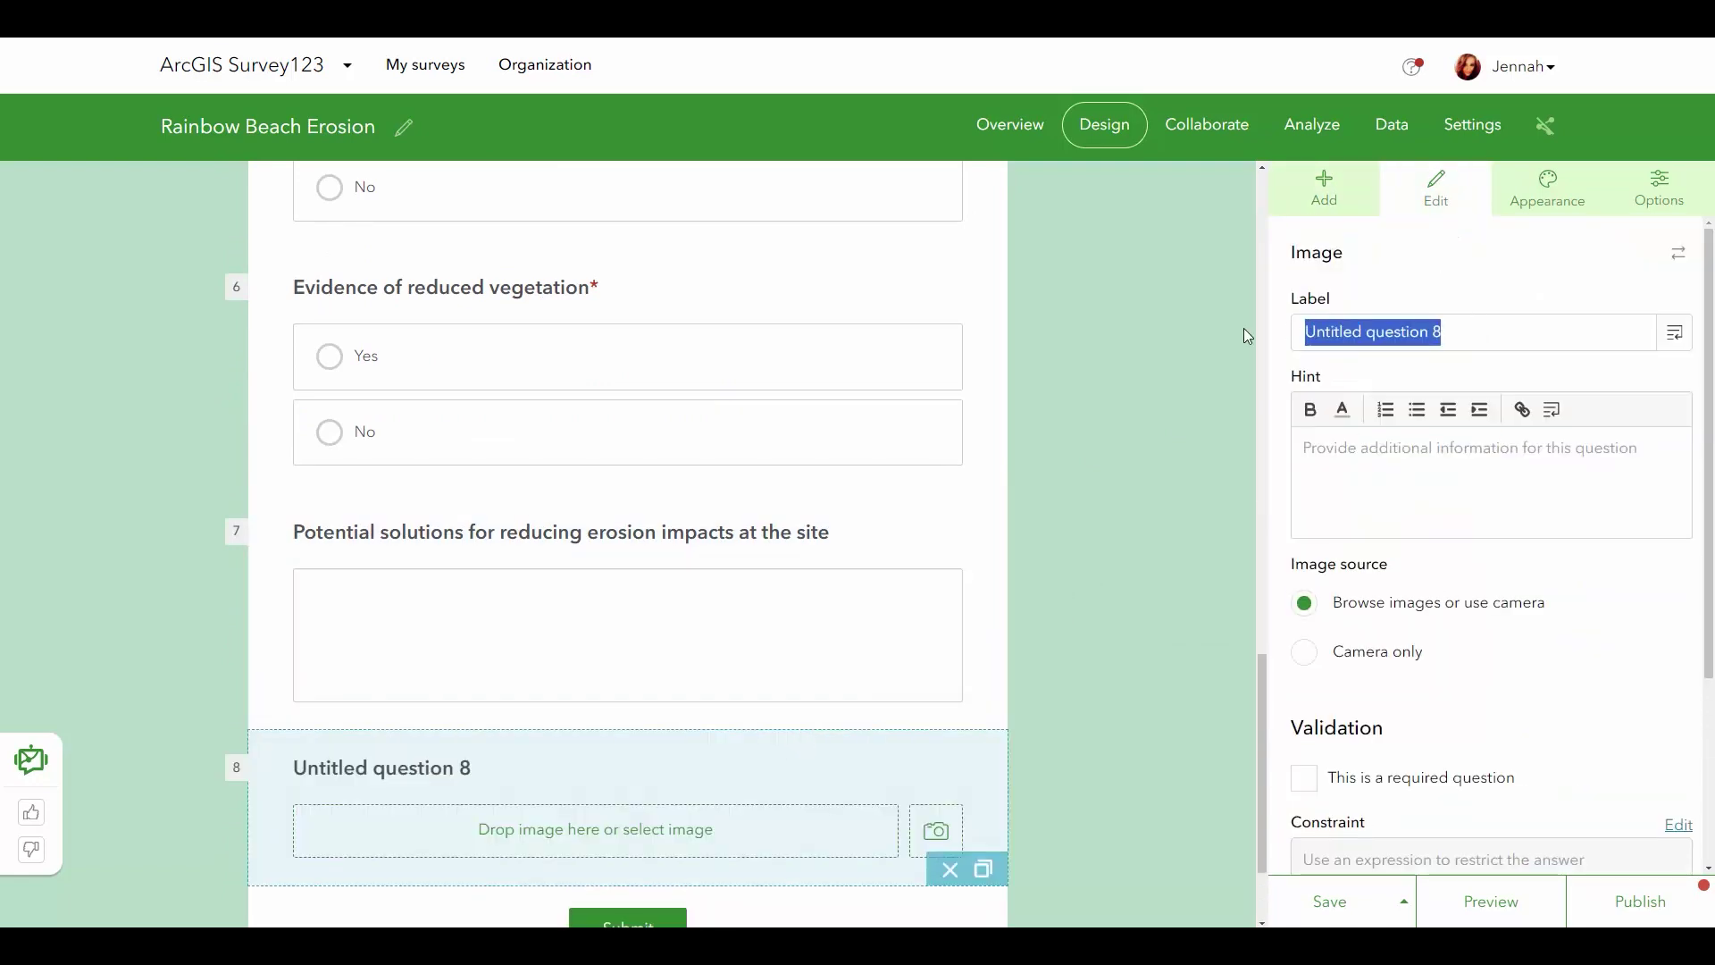
pyautogui.write('Take a')
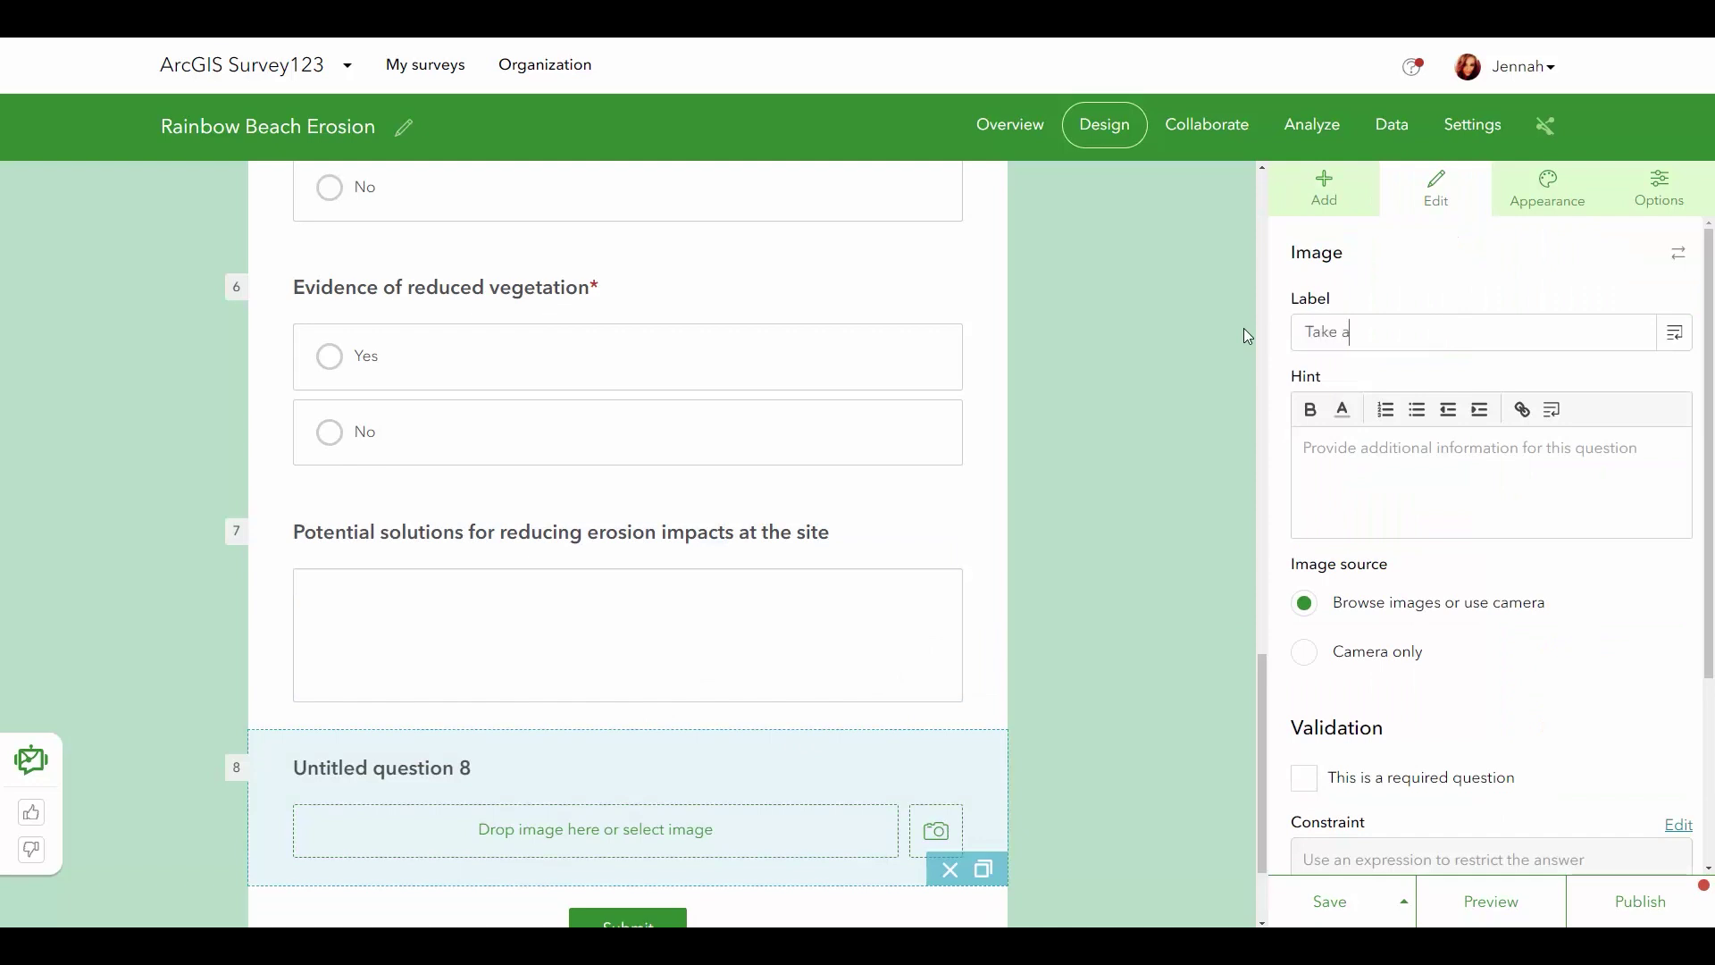
pyautogui.write(' picture of the site')
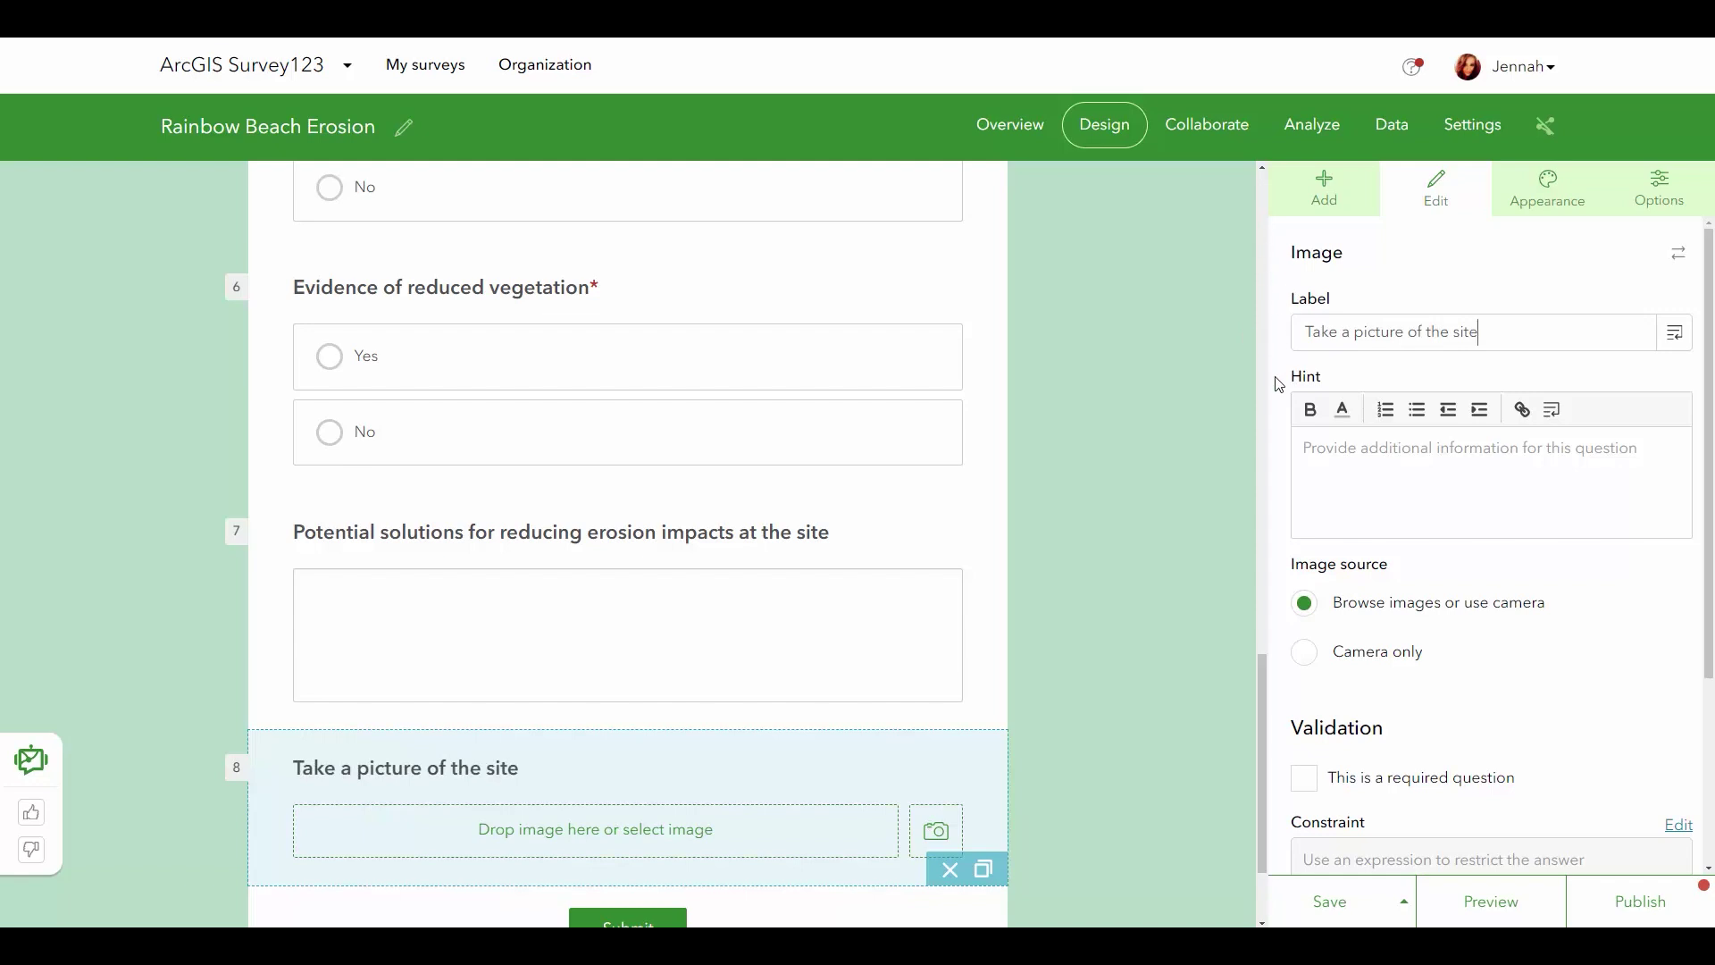
pyautogui.click(1345, 918)
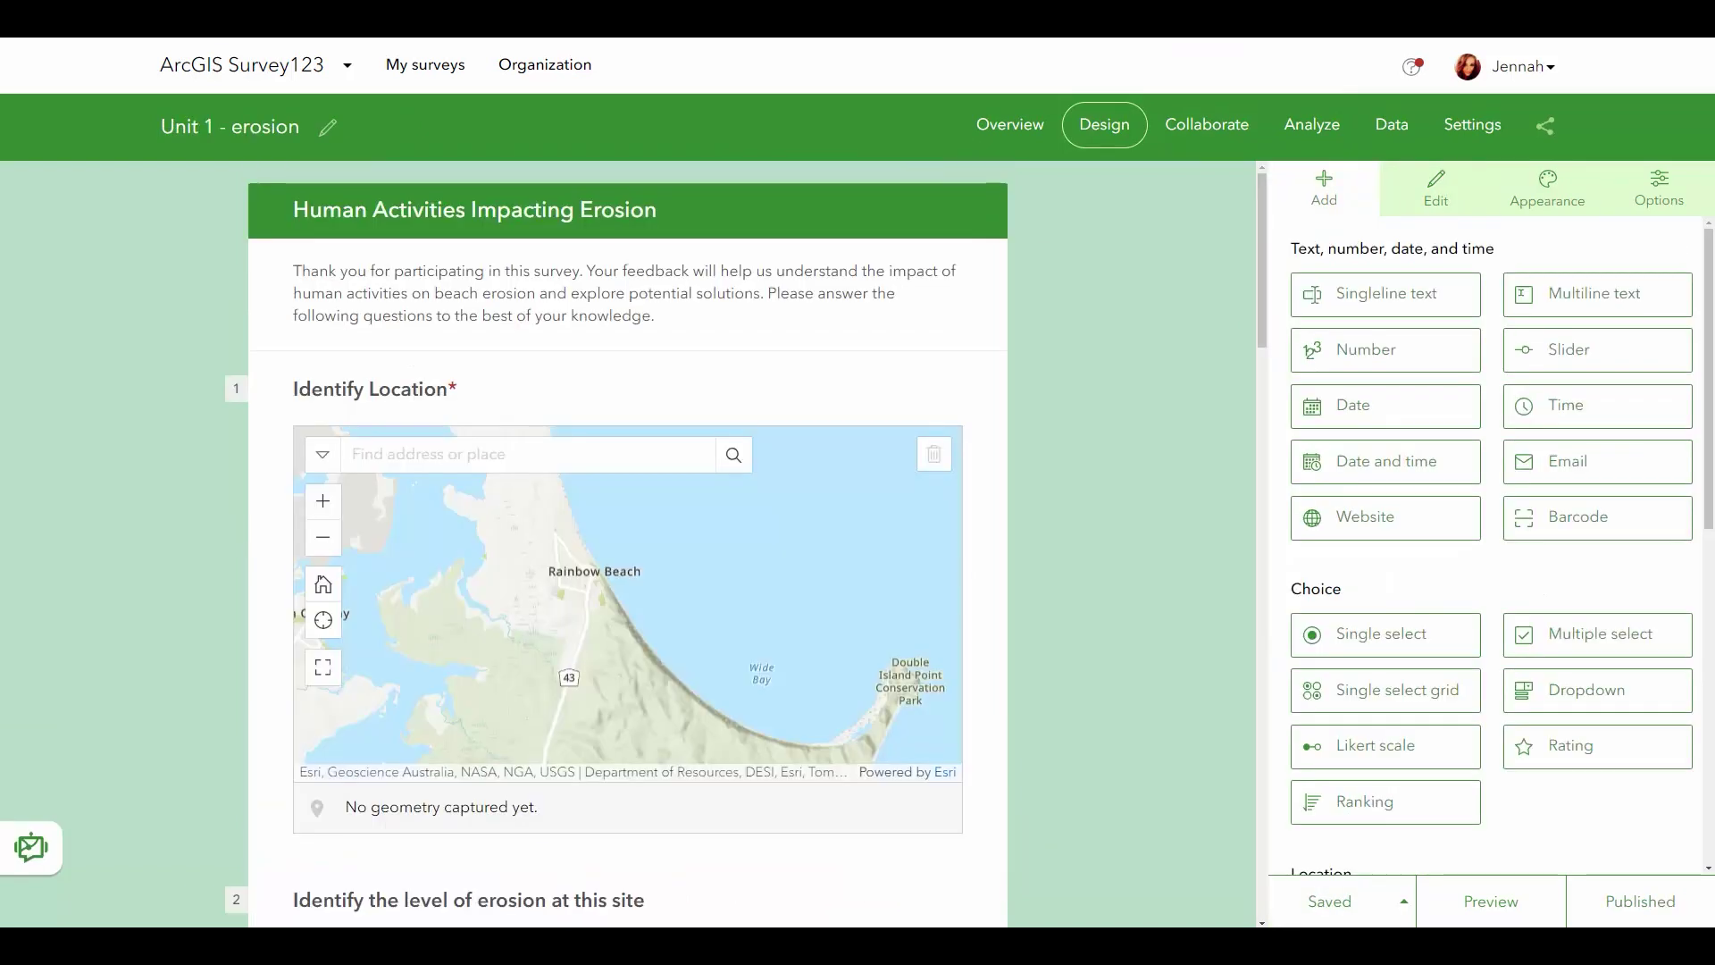
pyautogui.scroll(-1, 1041, 223)
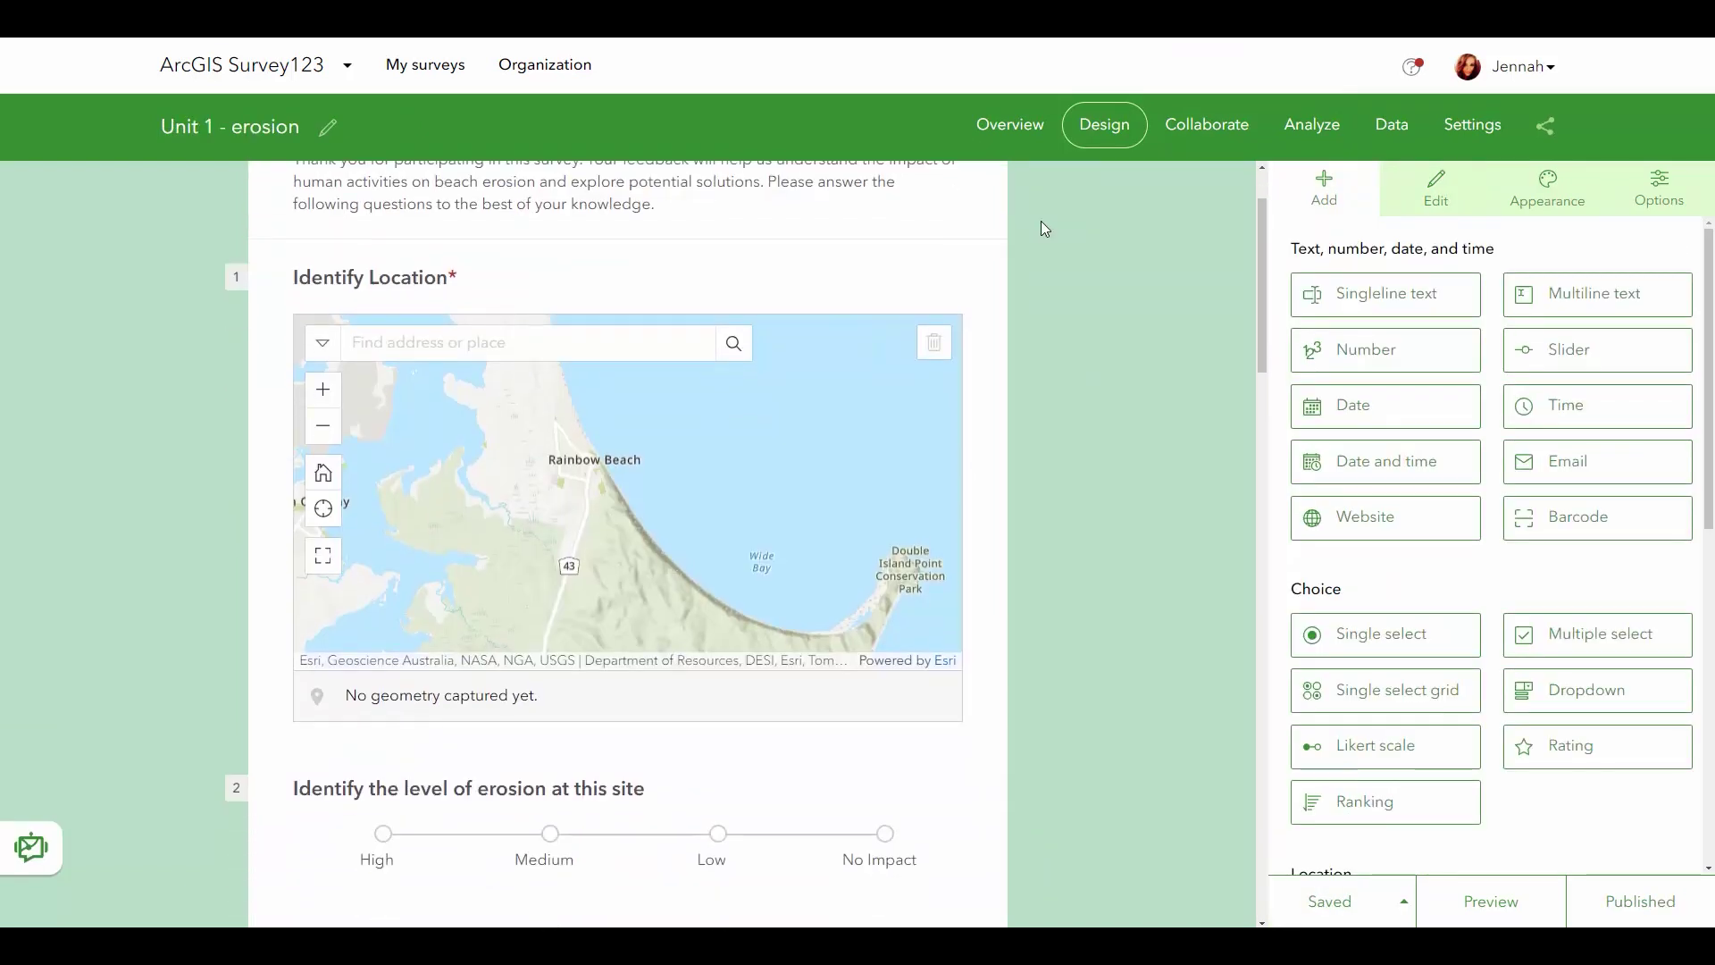
pyautogui.scroll(-2, 1041, 223)
pyautogui.scroll(-2, 1042, 221)
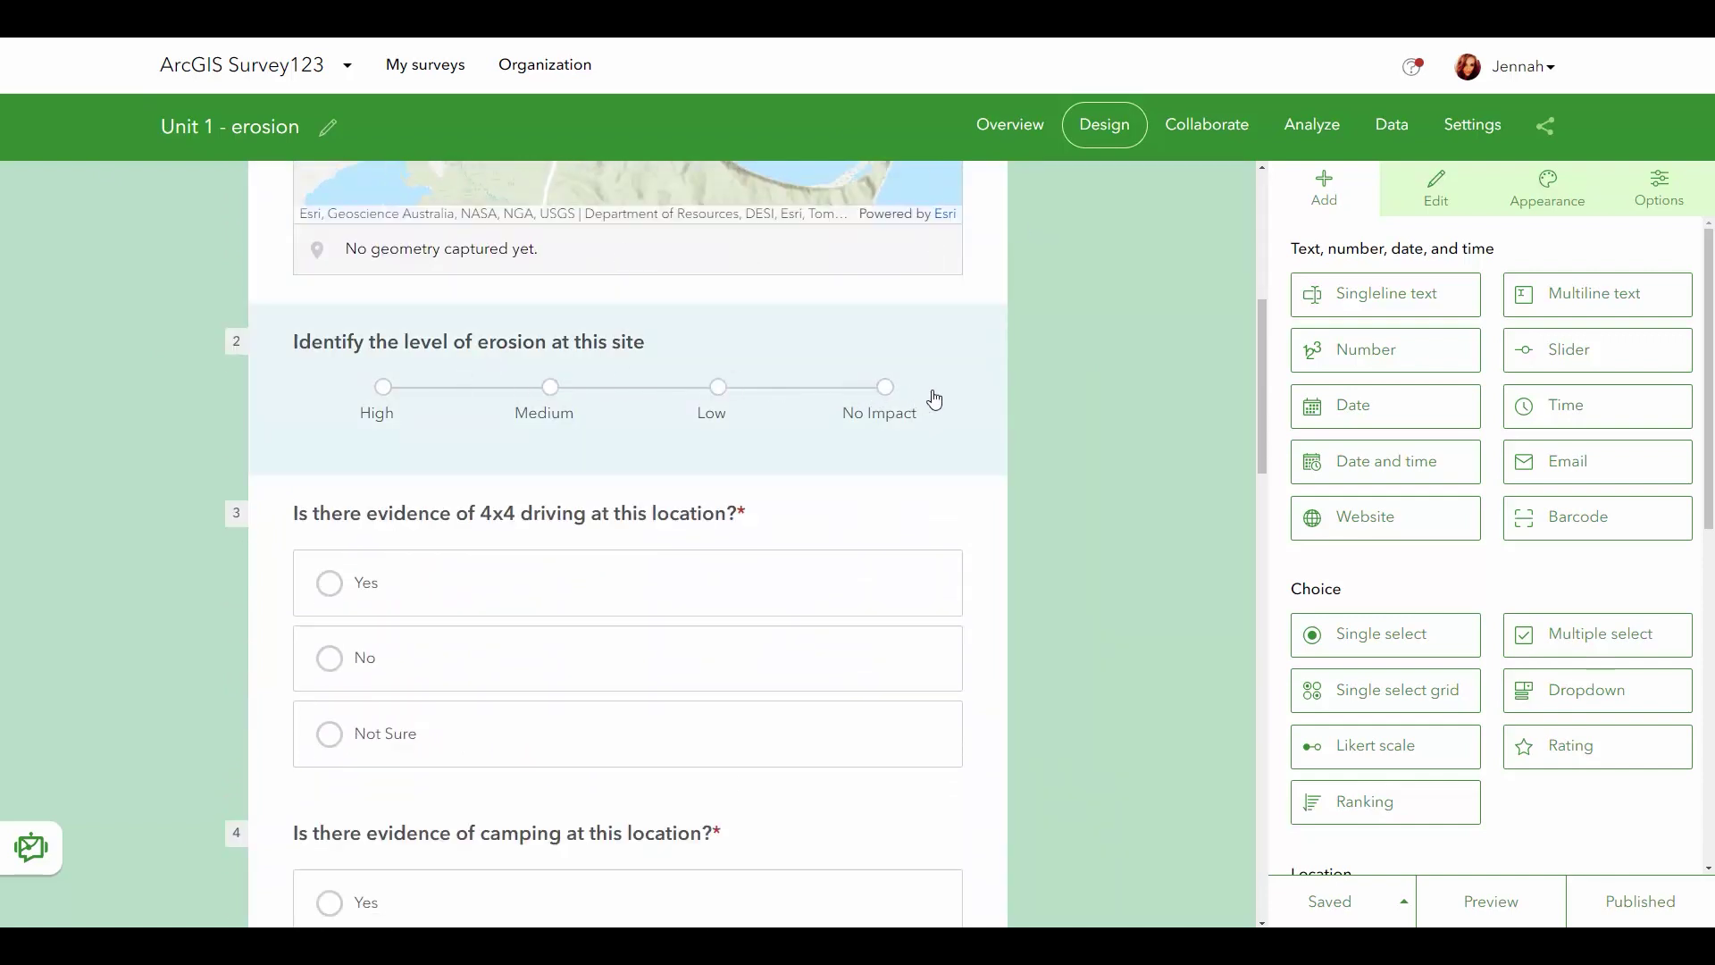
pyautogui.scroll(-2, 920, 389)
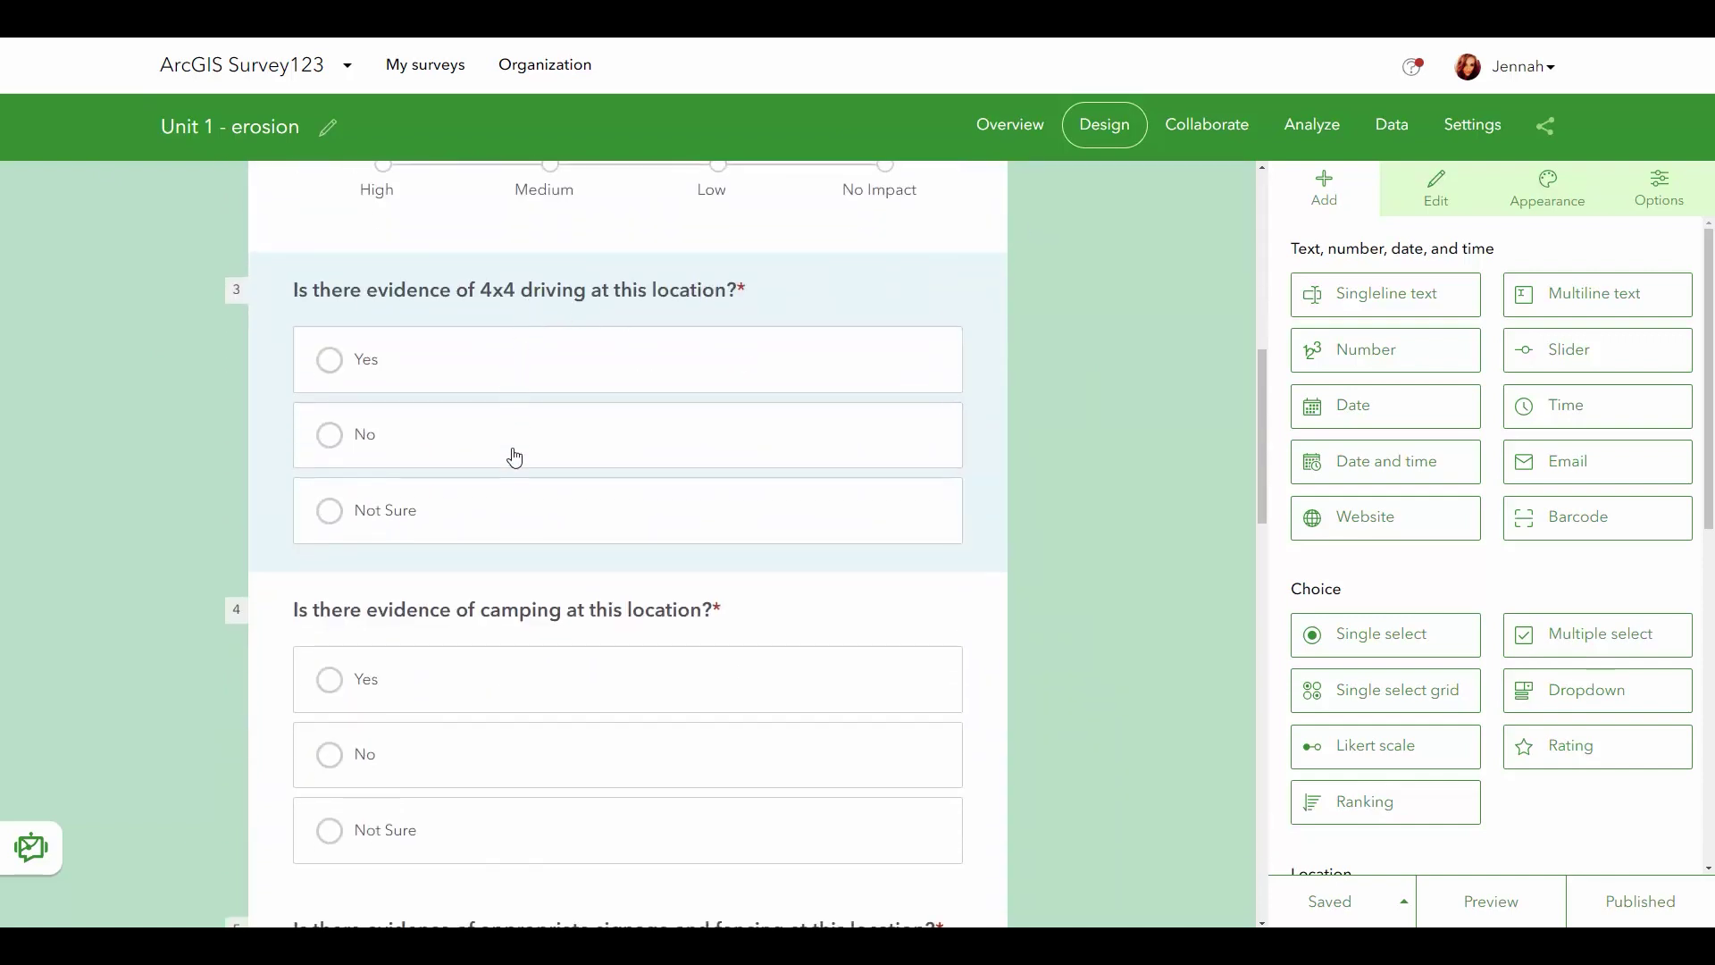
pyautogui.scroll(-2, 871, 511)
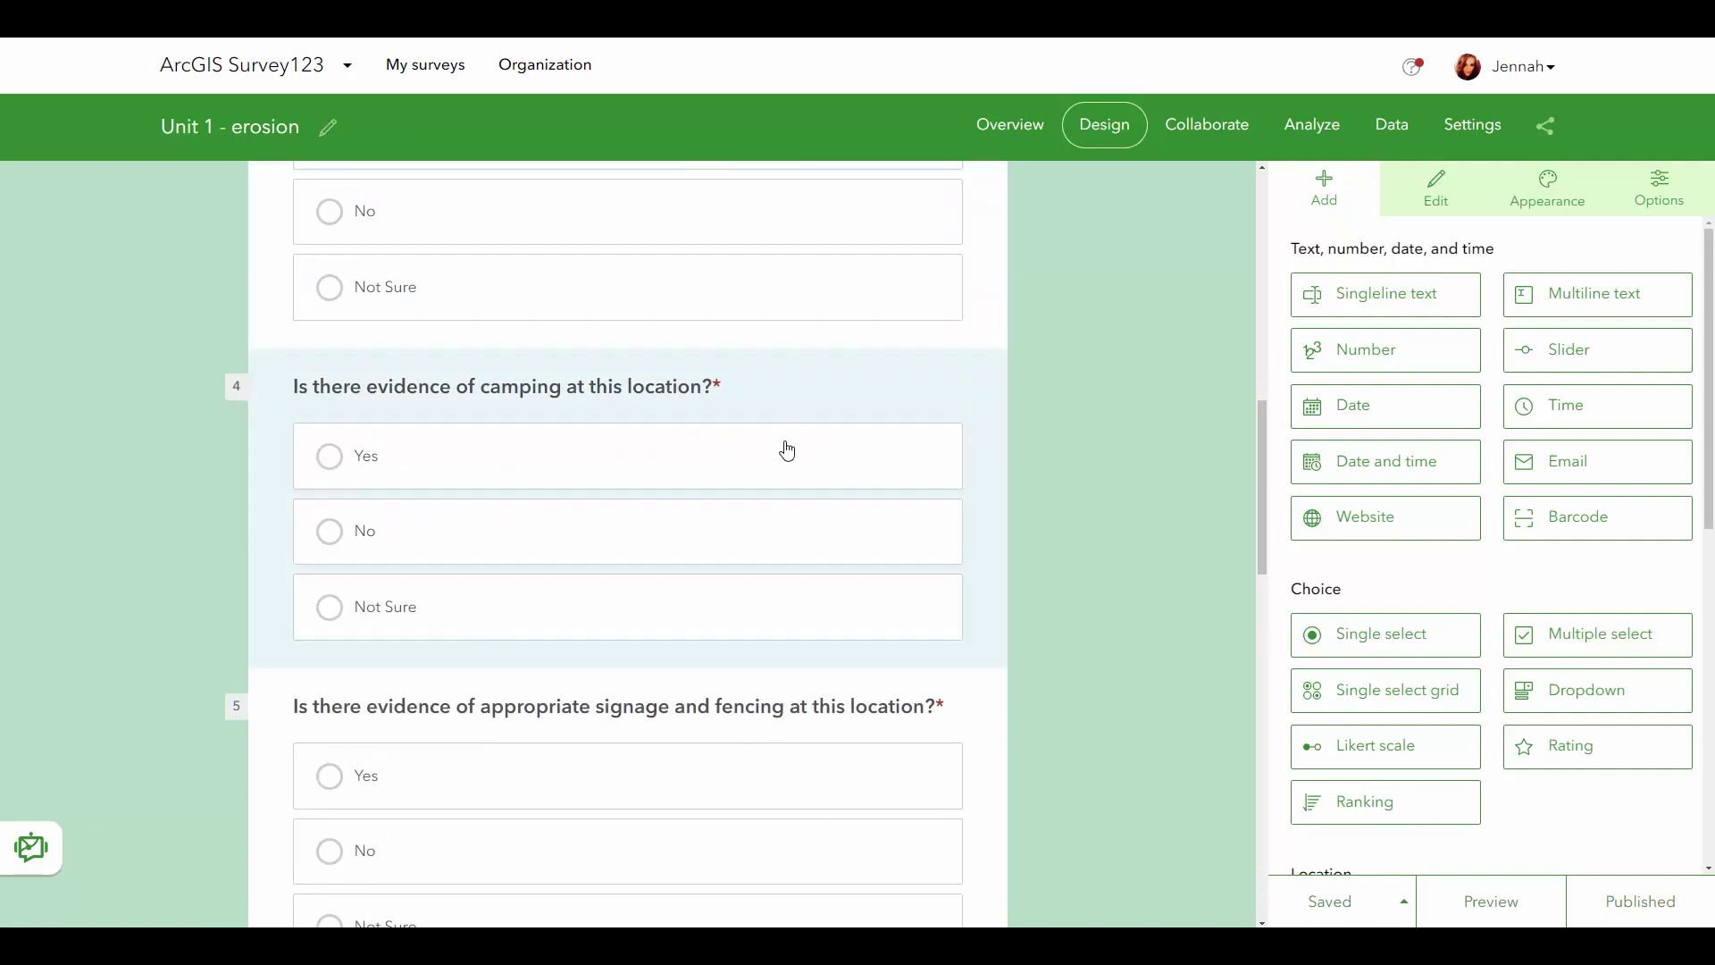
pyautogui.scroll(-3, 765, 630)
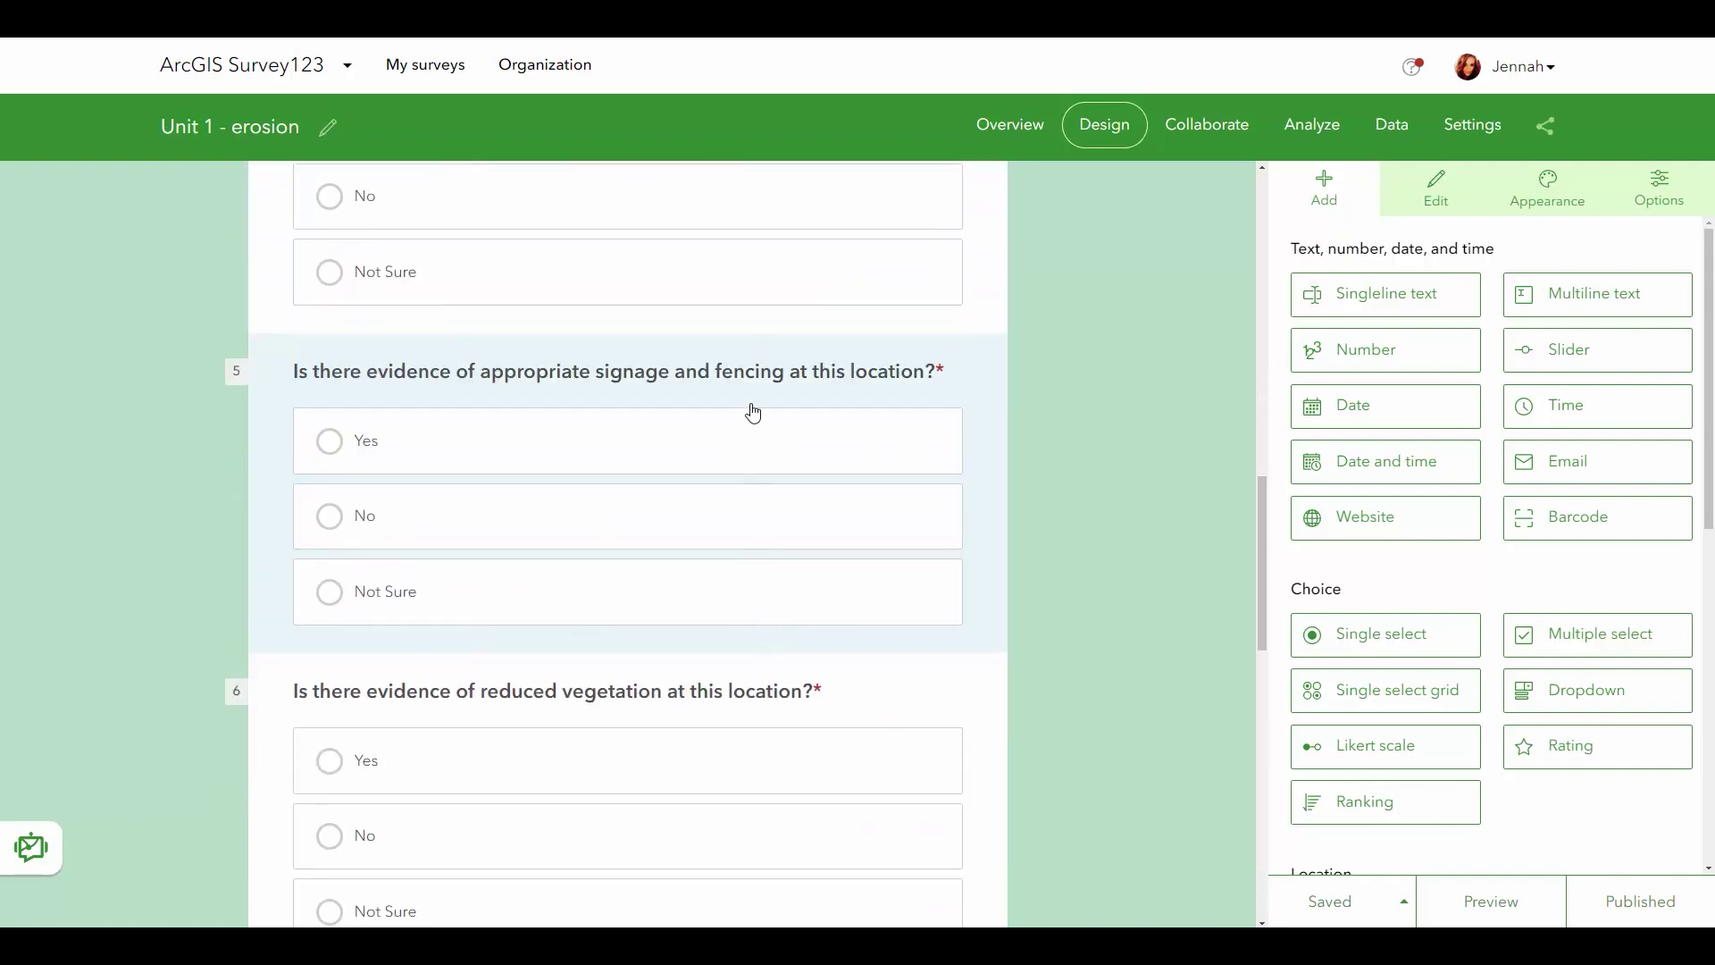
pyautogui.scroll(-2, 758, 625)
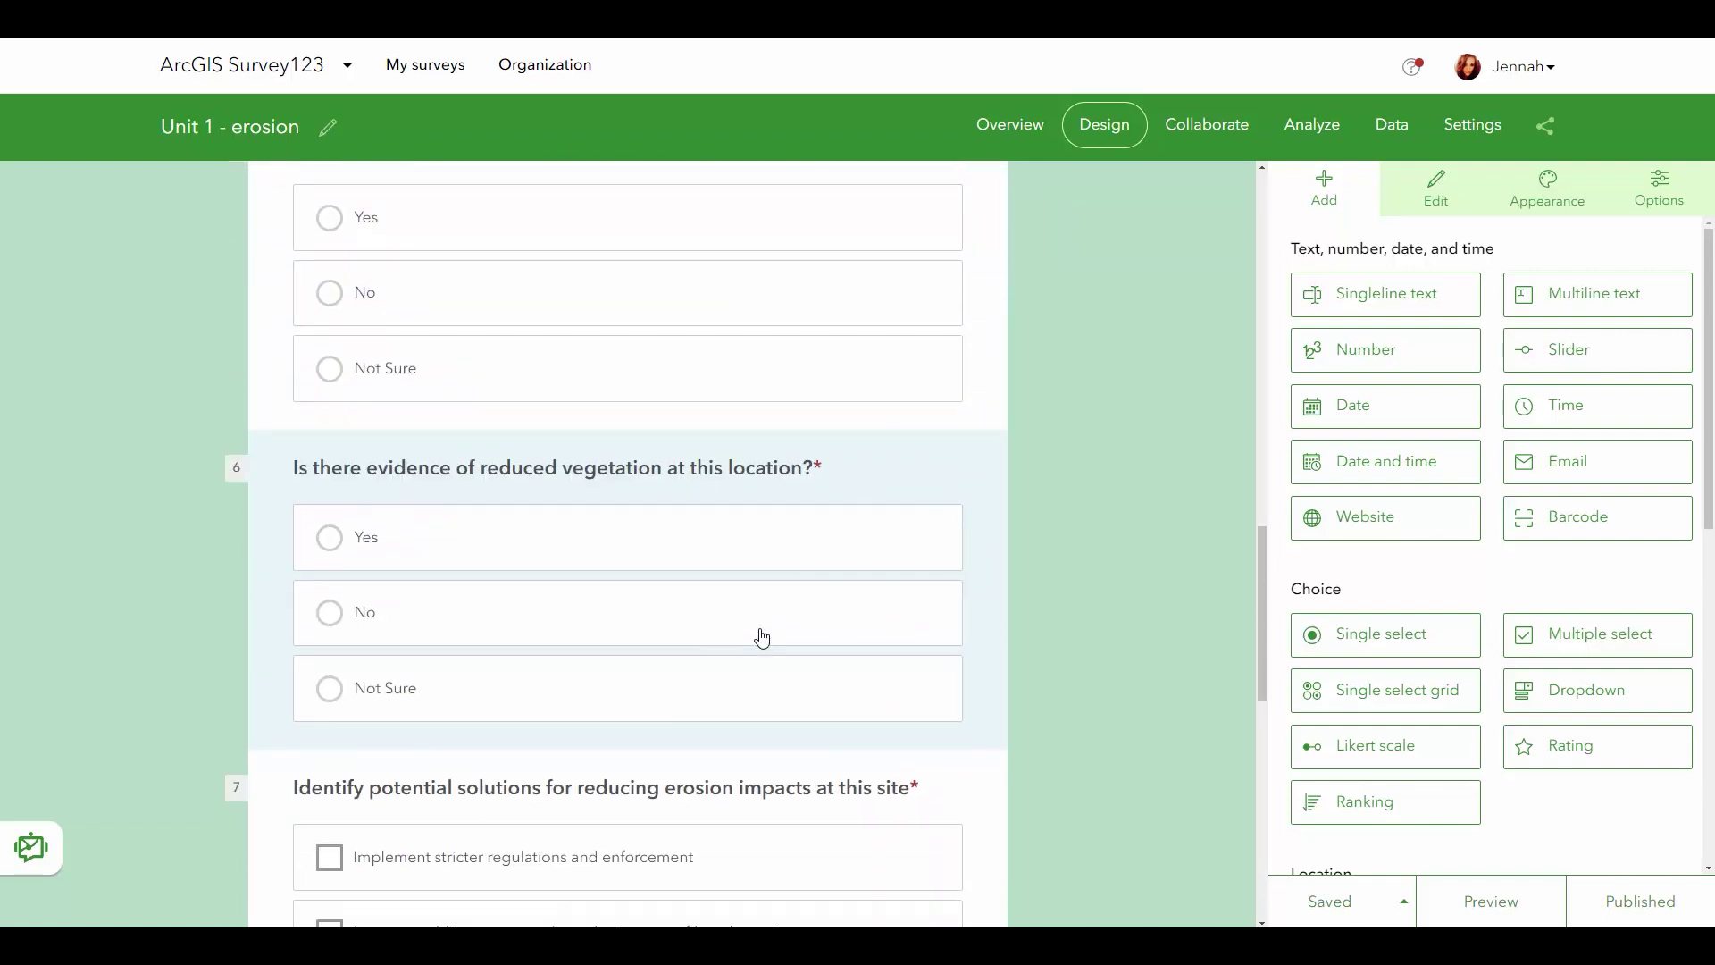
pyautogui.scroll(-5, 761, 636)
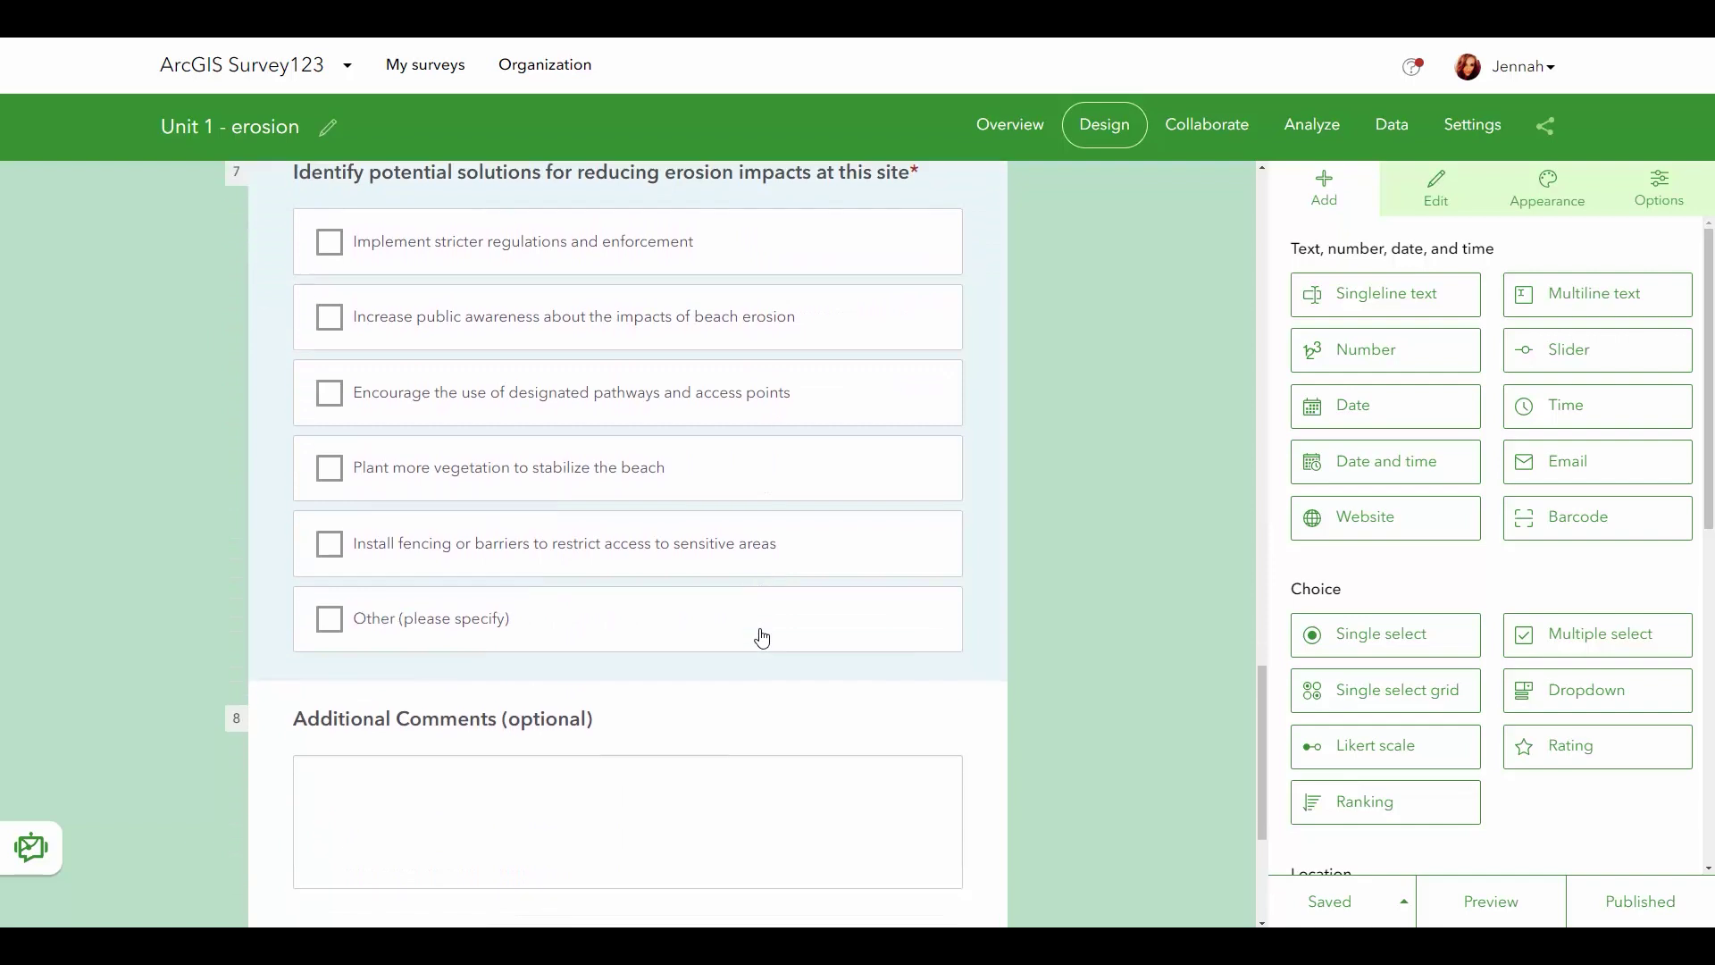
pyautogui.scroll(-3, 761, 636)
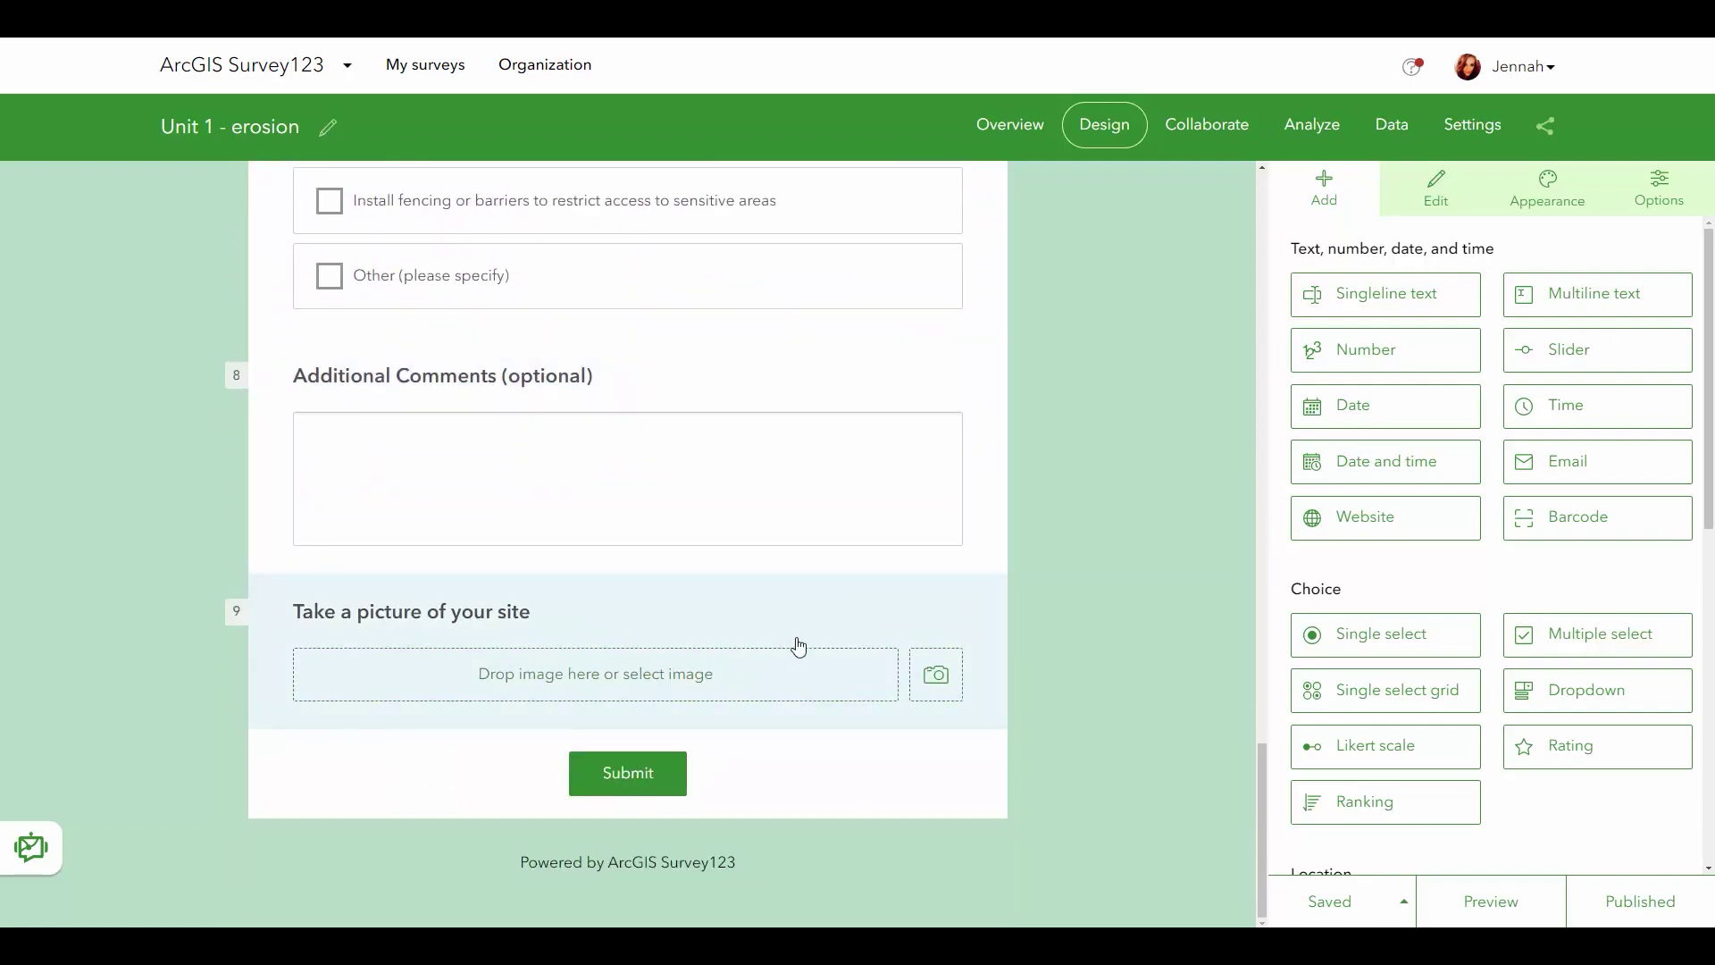
# - Show the survey's QR code on the Collaborate page
pyautogui.click(1215, 136)
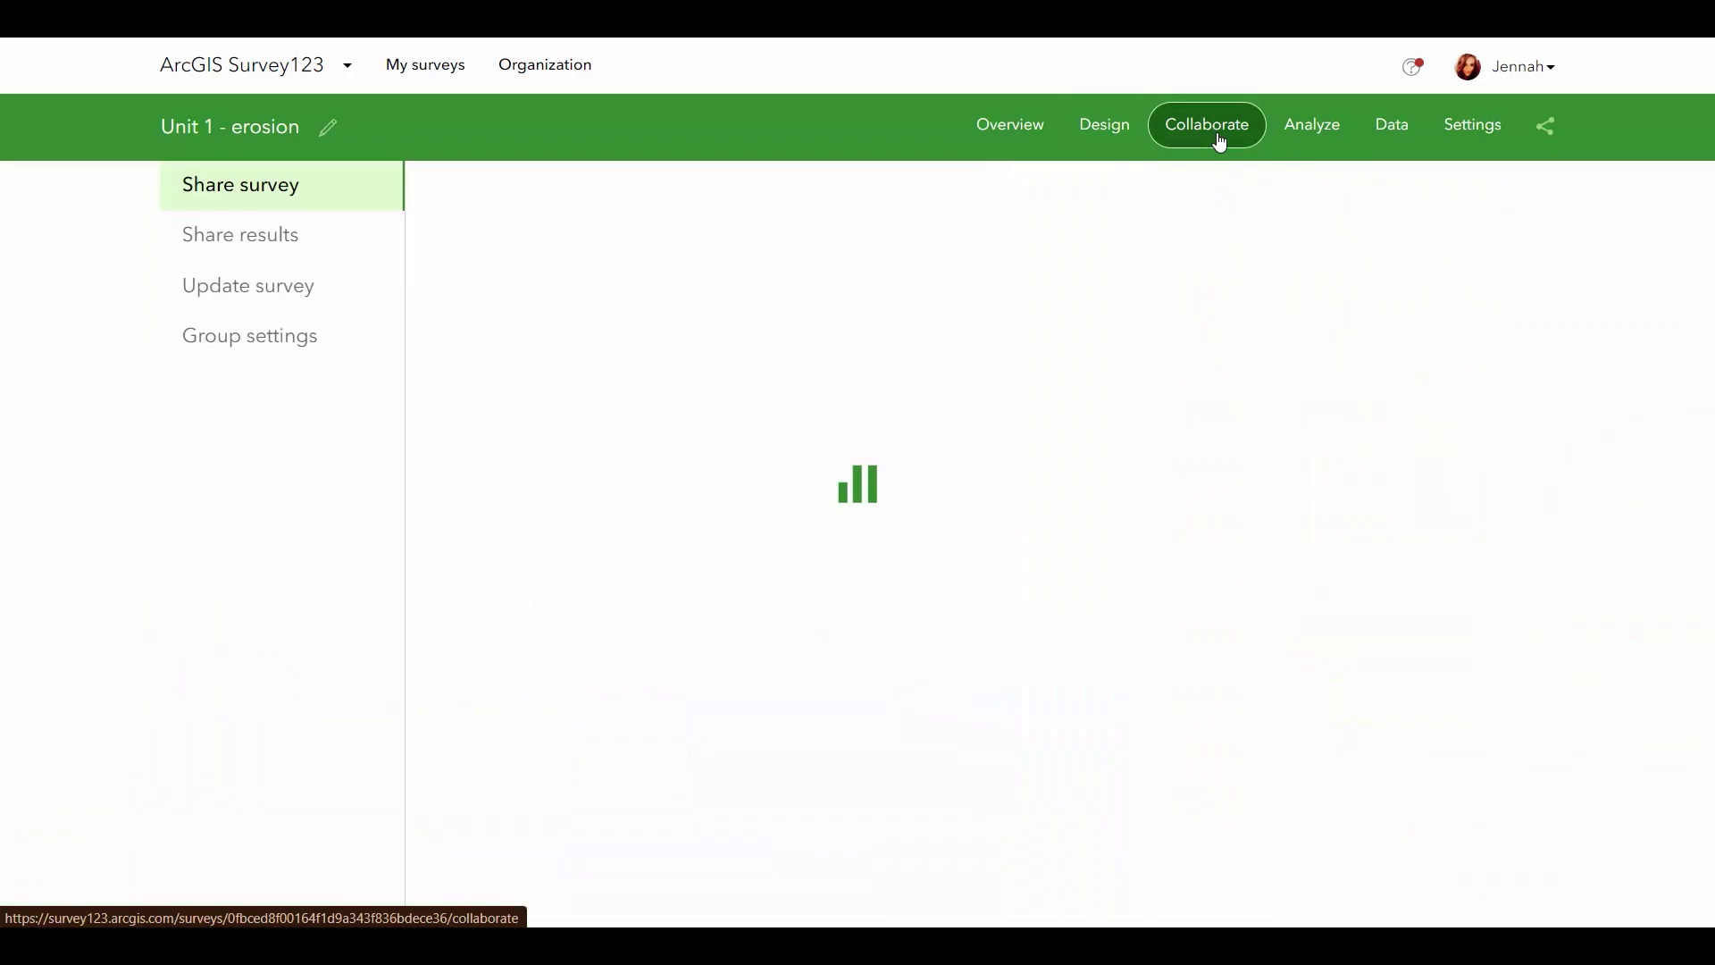
pyautogui.click(1111, 247)
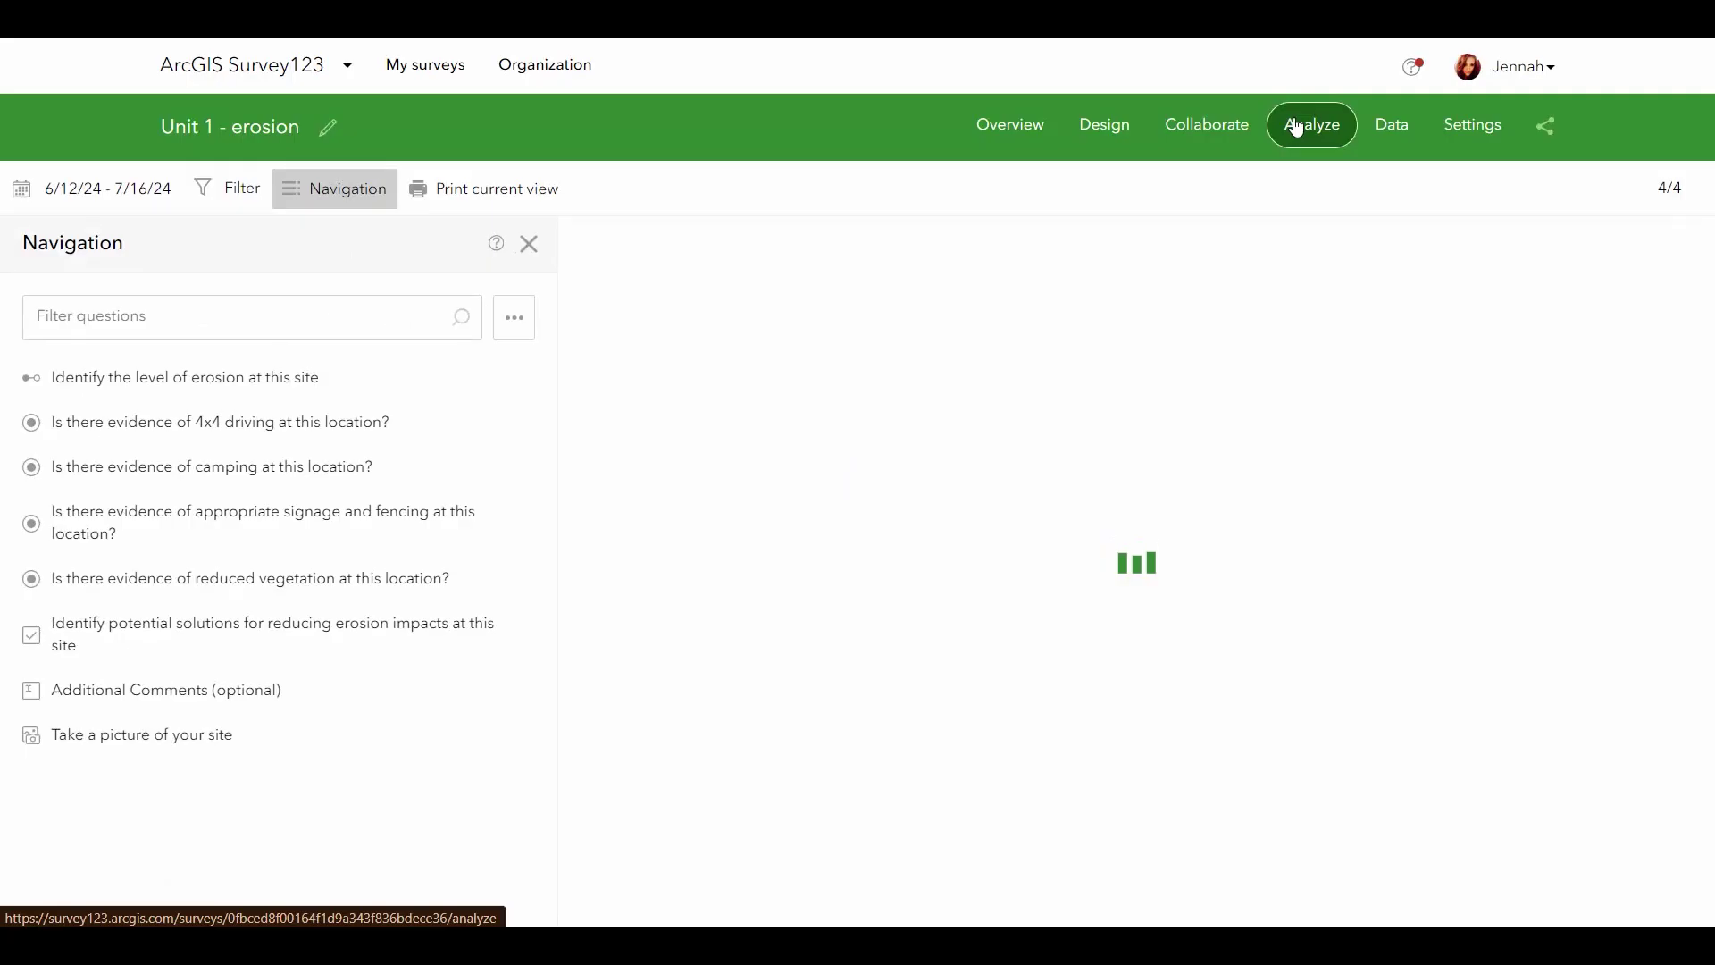
pyautogui.click(531, 245)
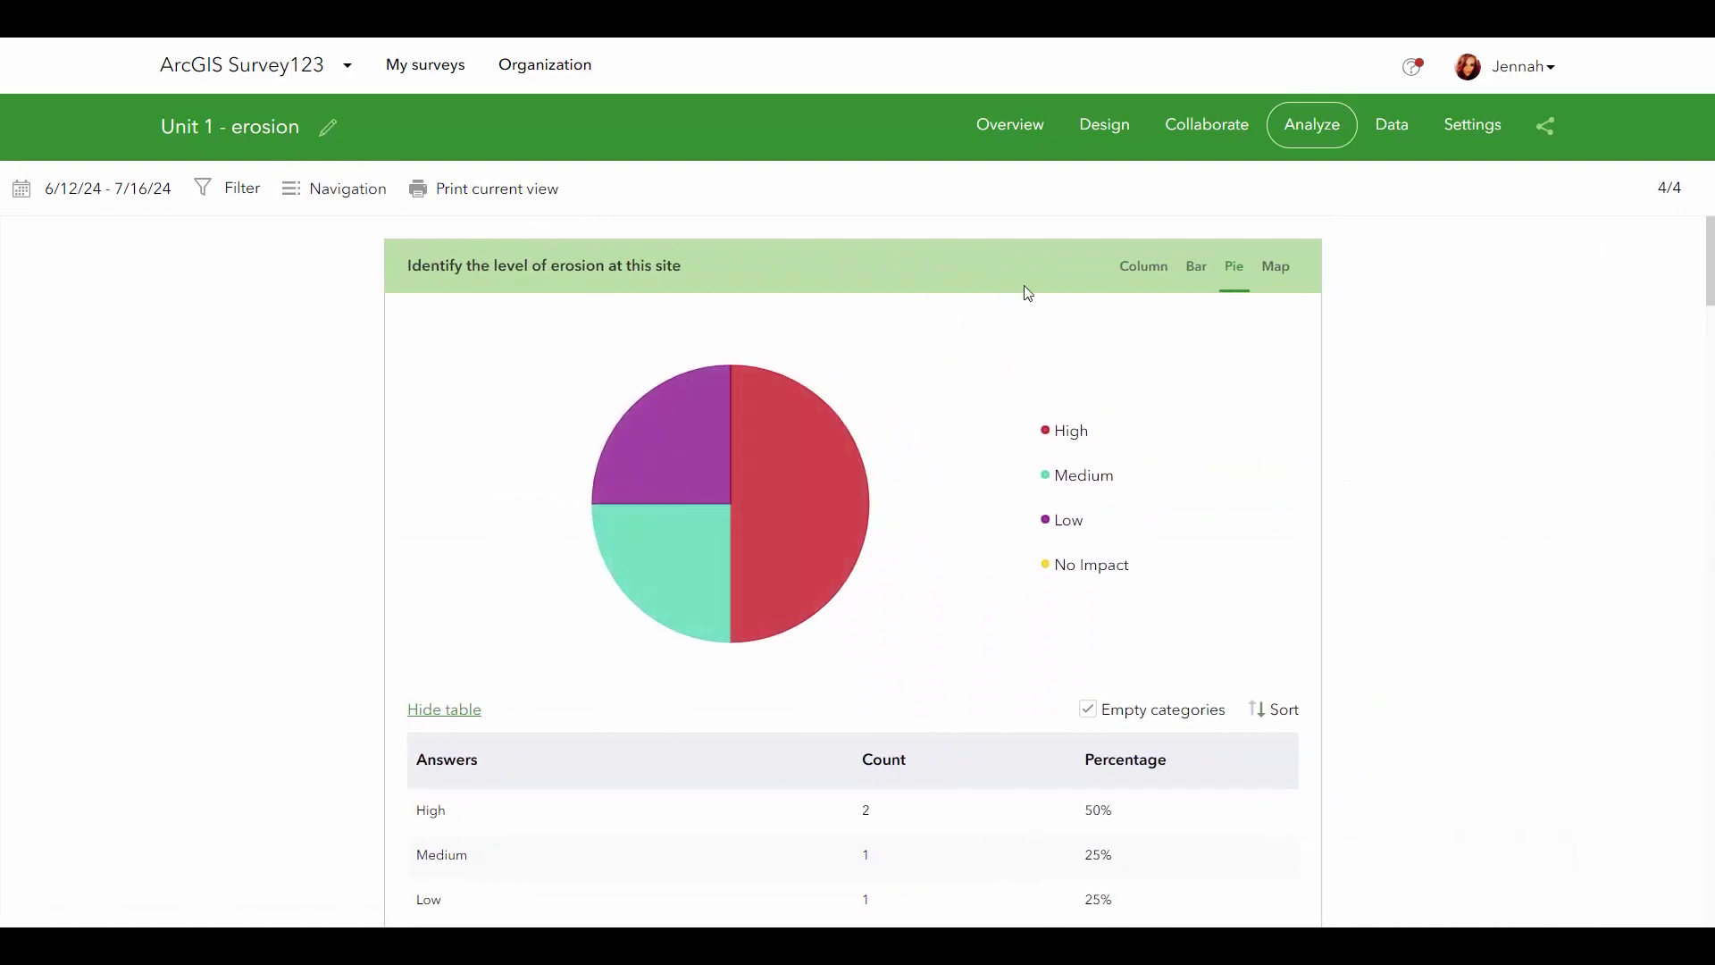
pyautogui.click(1147, 273)
pyautogui.click(1195, 272)
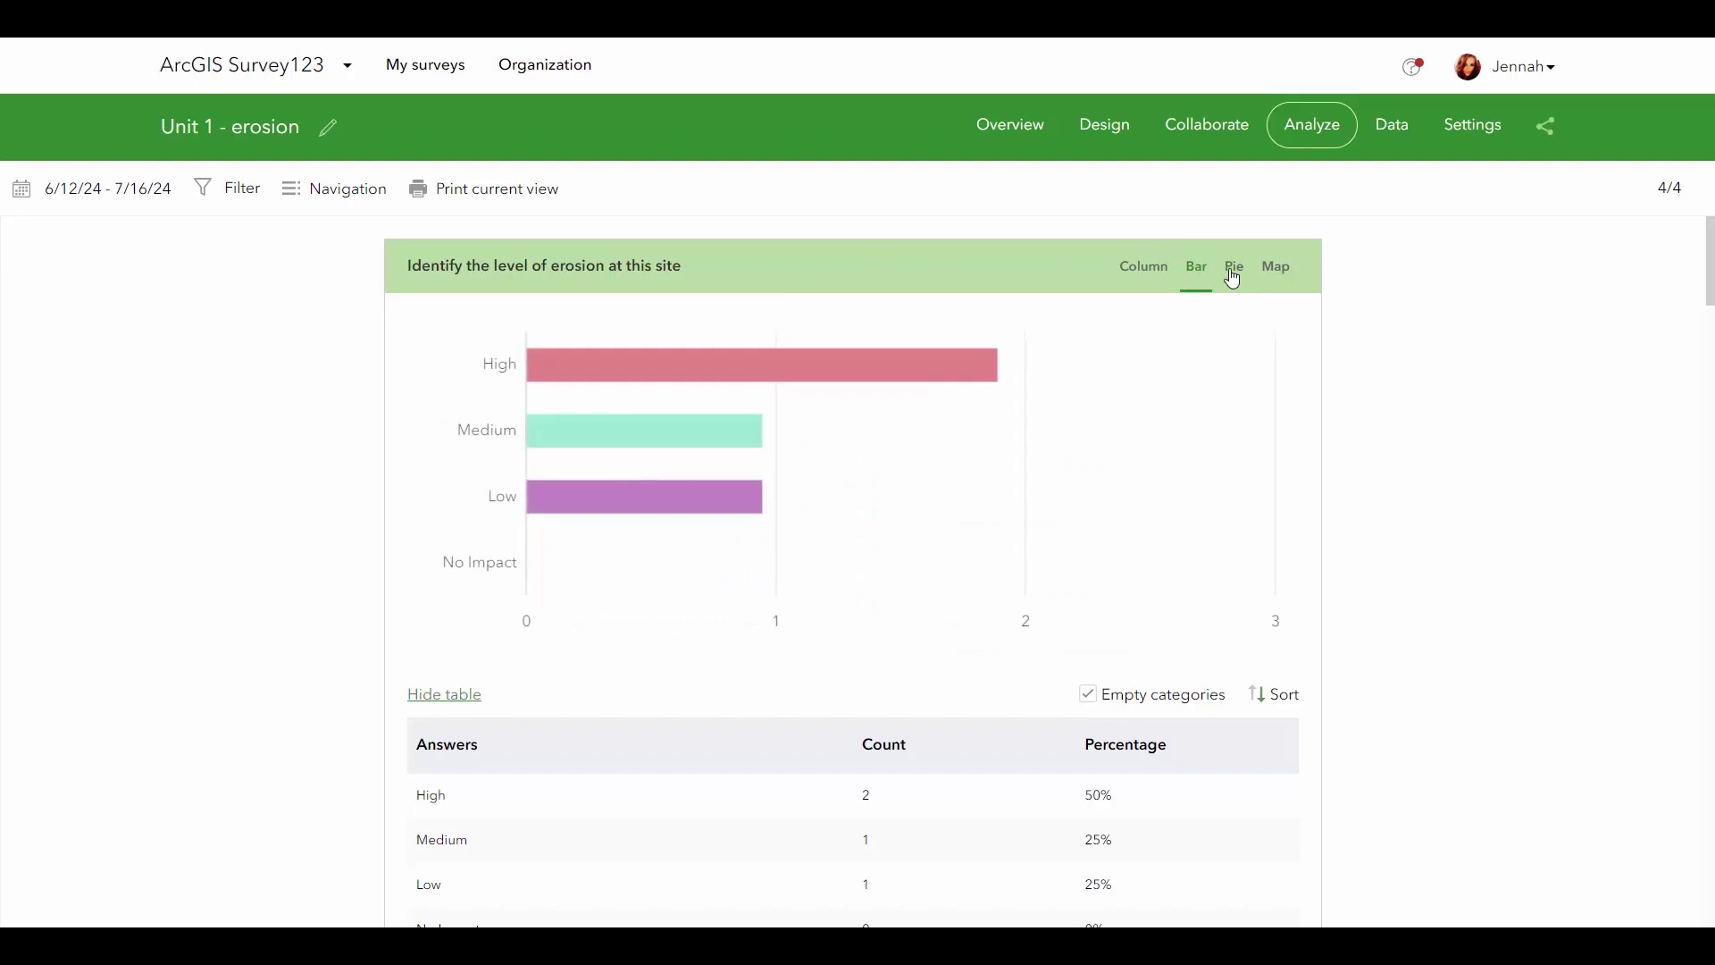
pyautogui.click(1234, 275)
pyautogui.scroll(-6, 1576, 350)
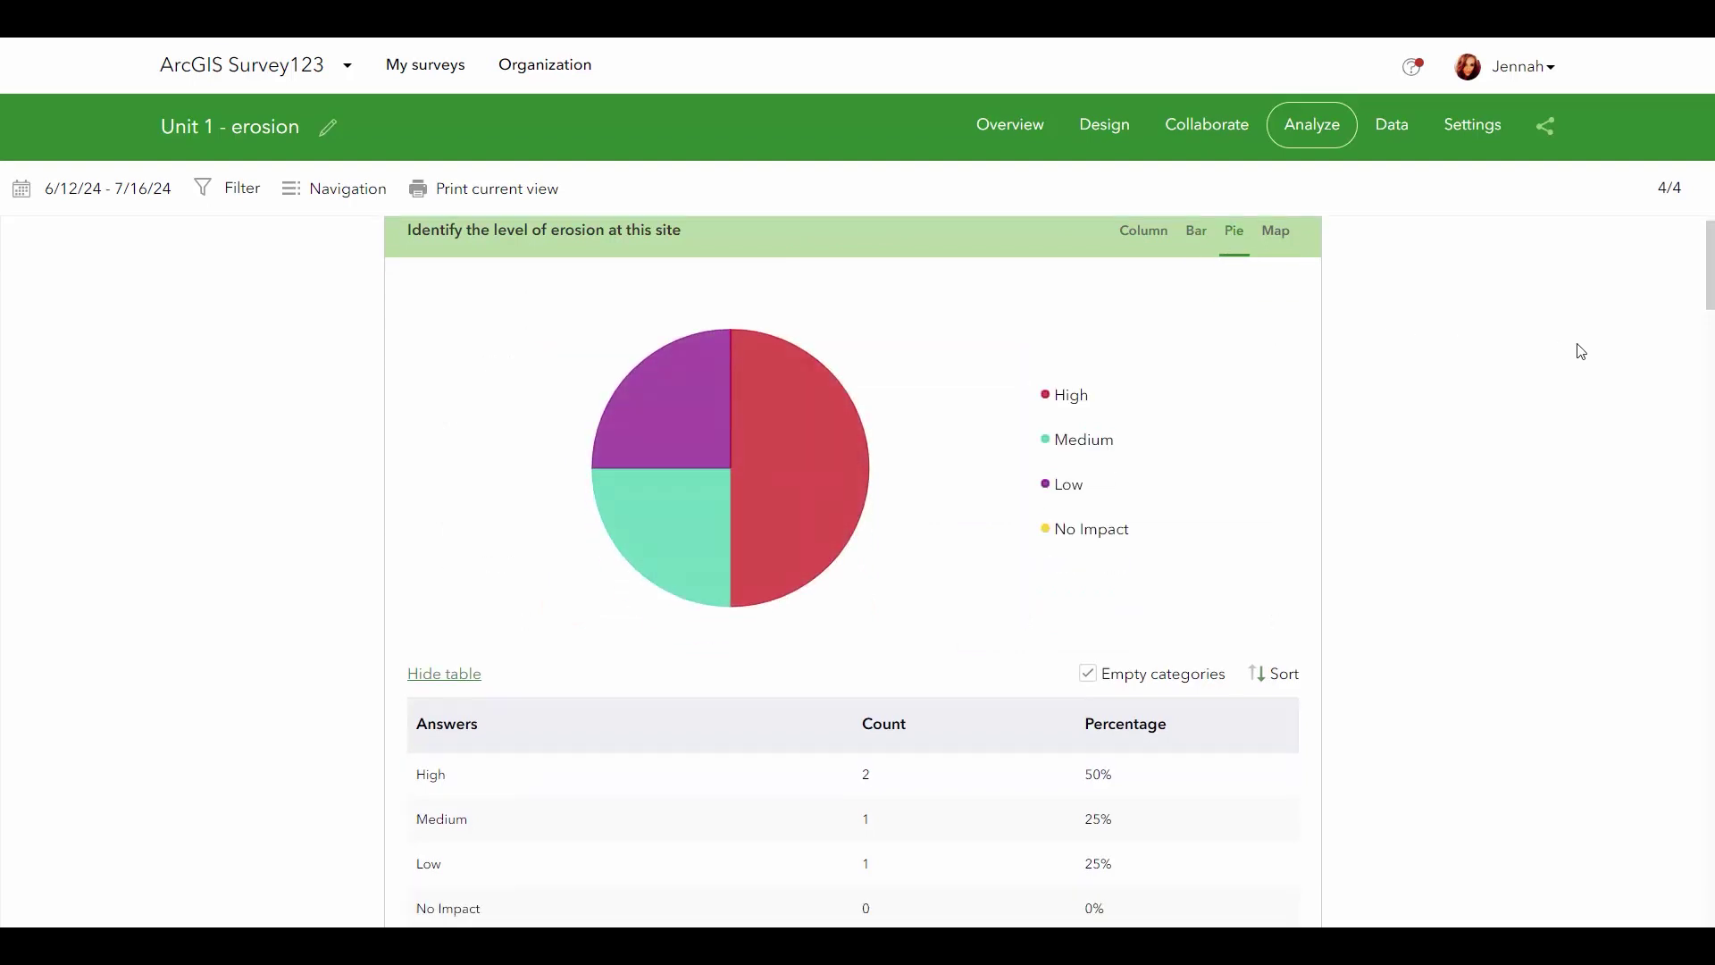
pyautogui.scroll(-7, 1579, 350)
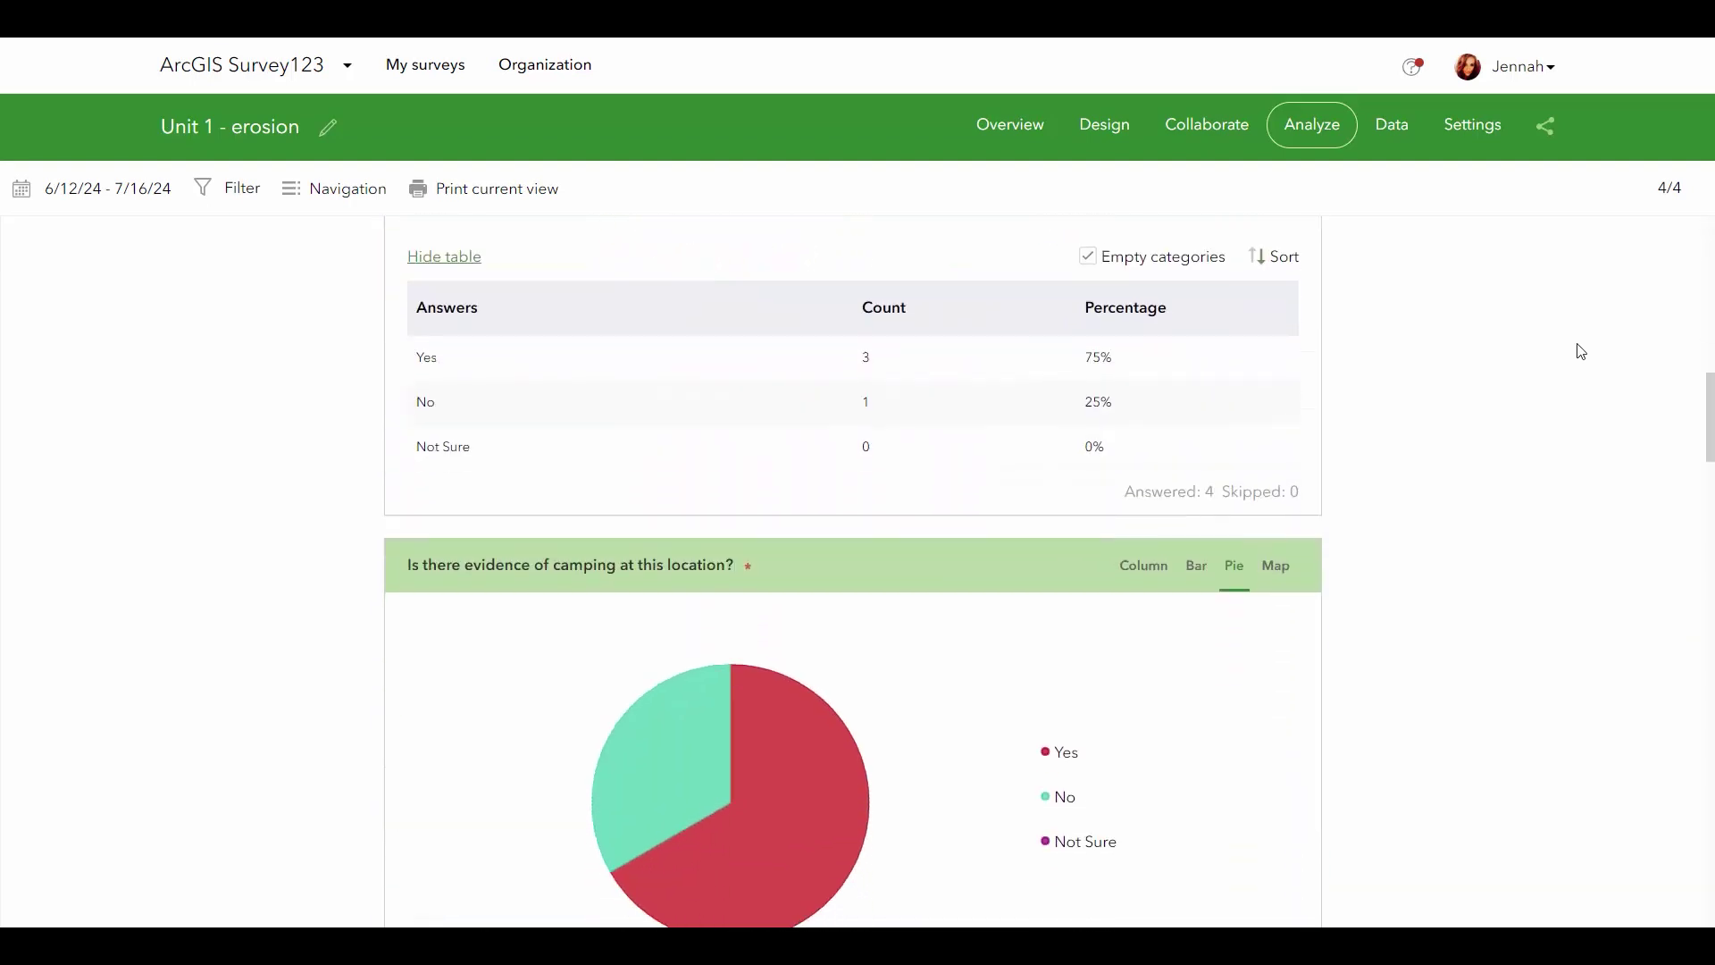
pyautogui.scroll(5, 1226, 579)
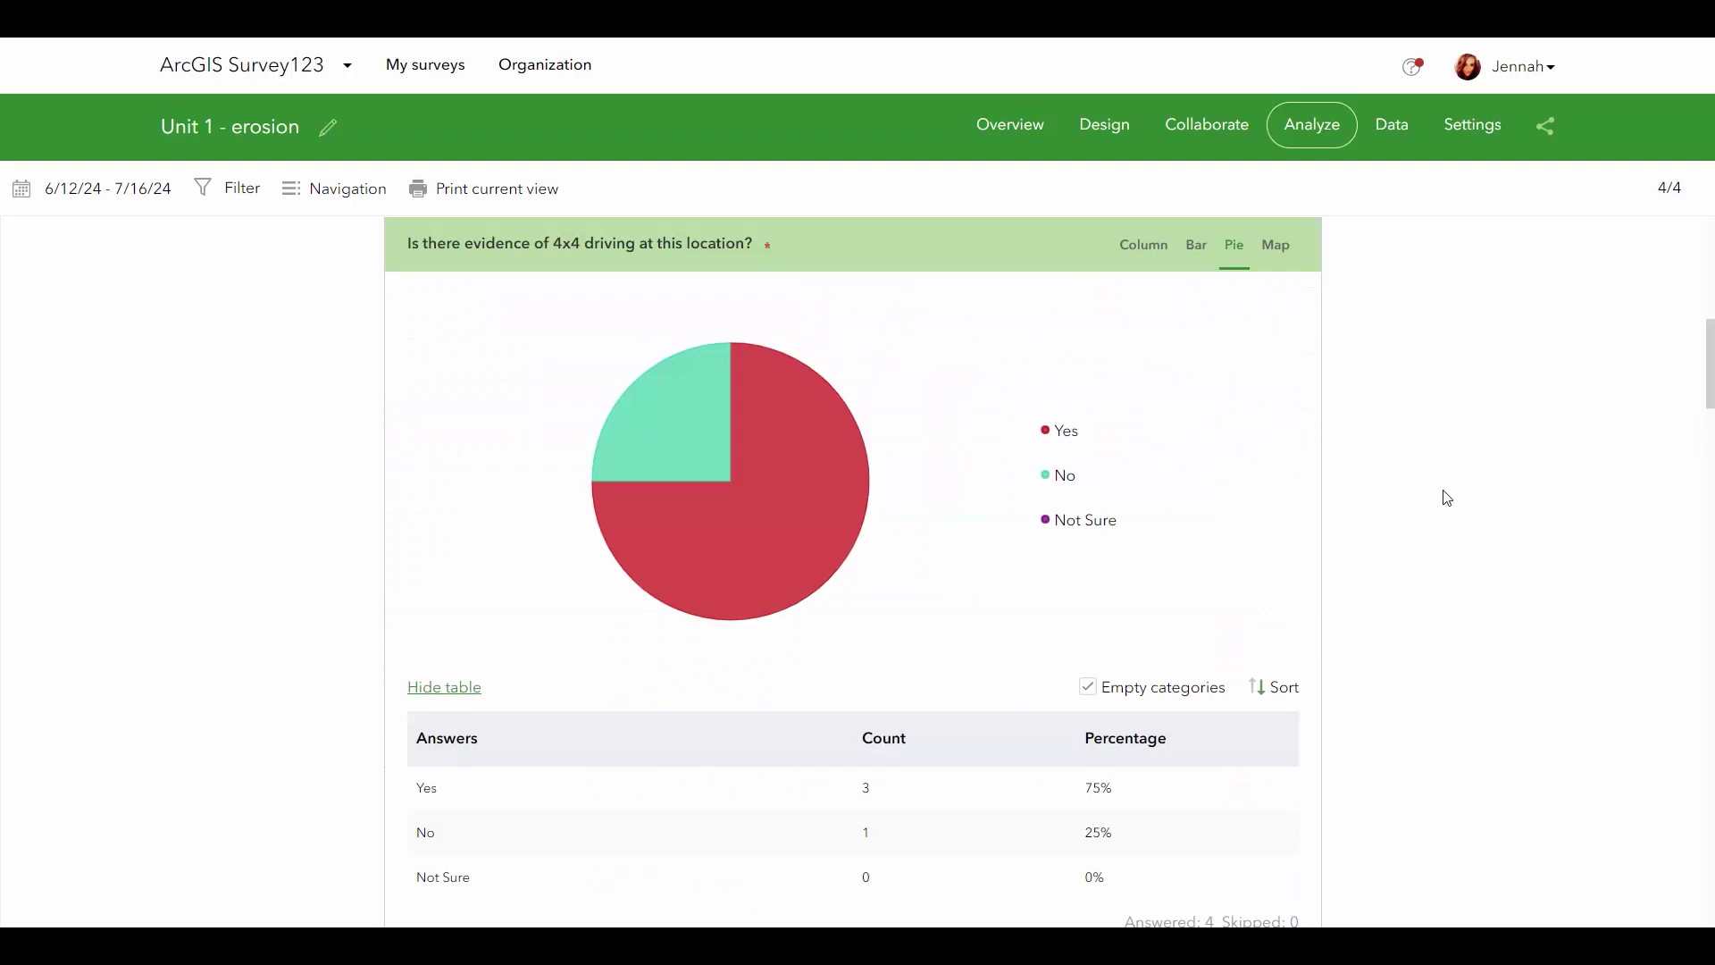
pyautogui.click(1113, 255)
pyautogui.scroll(-8, 1439, 373)
pyautogui.scroll(-10, 1442, 375)
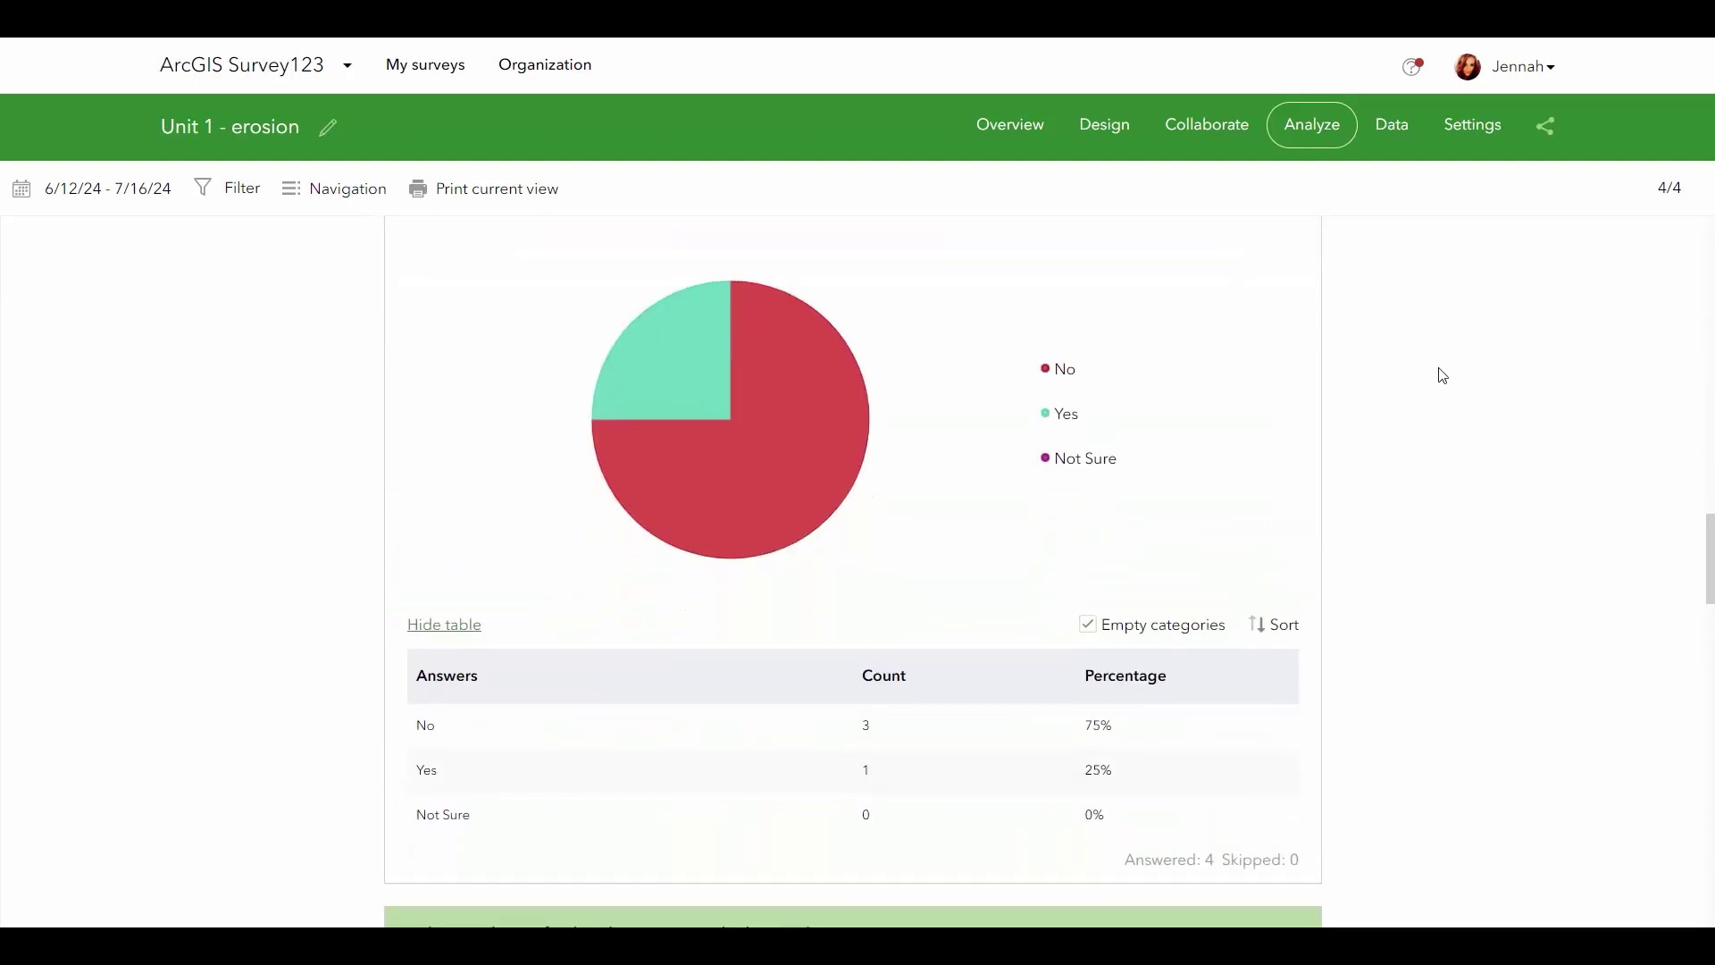
pyautogui.scroll(-15, 1442, 375)
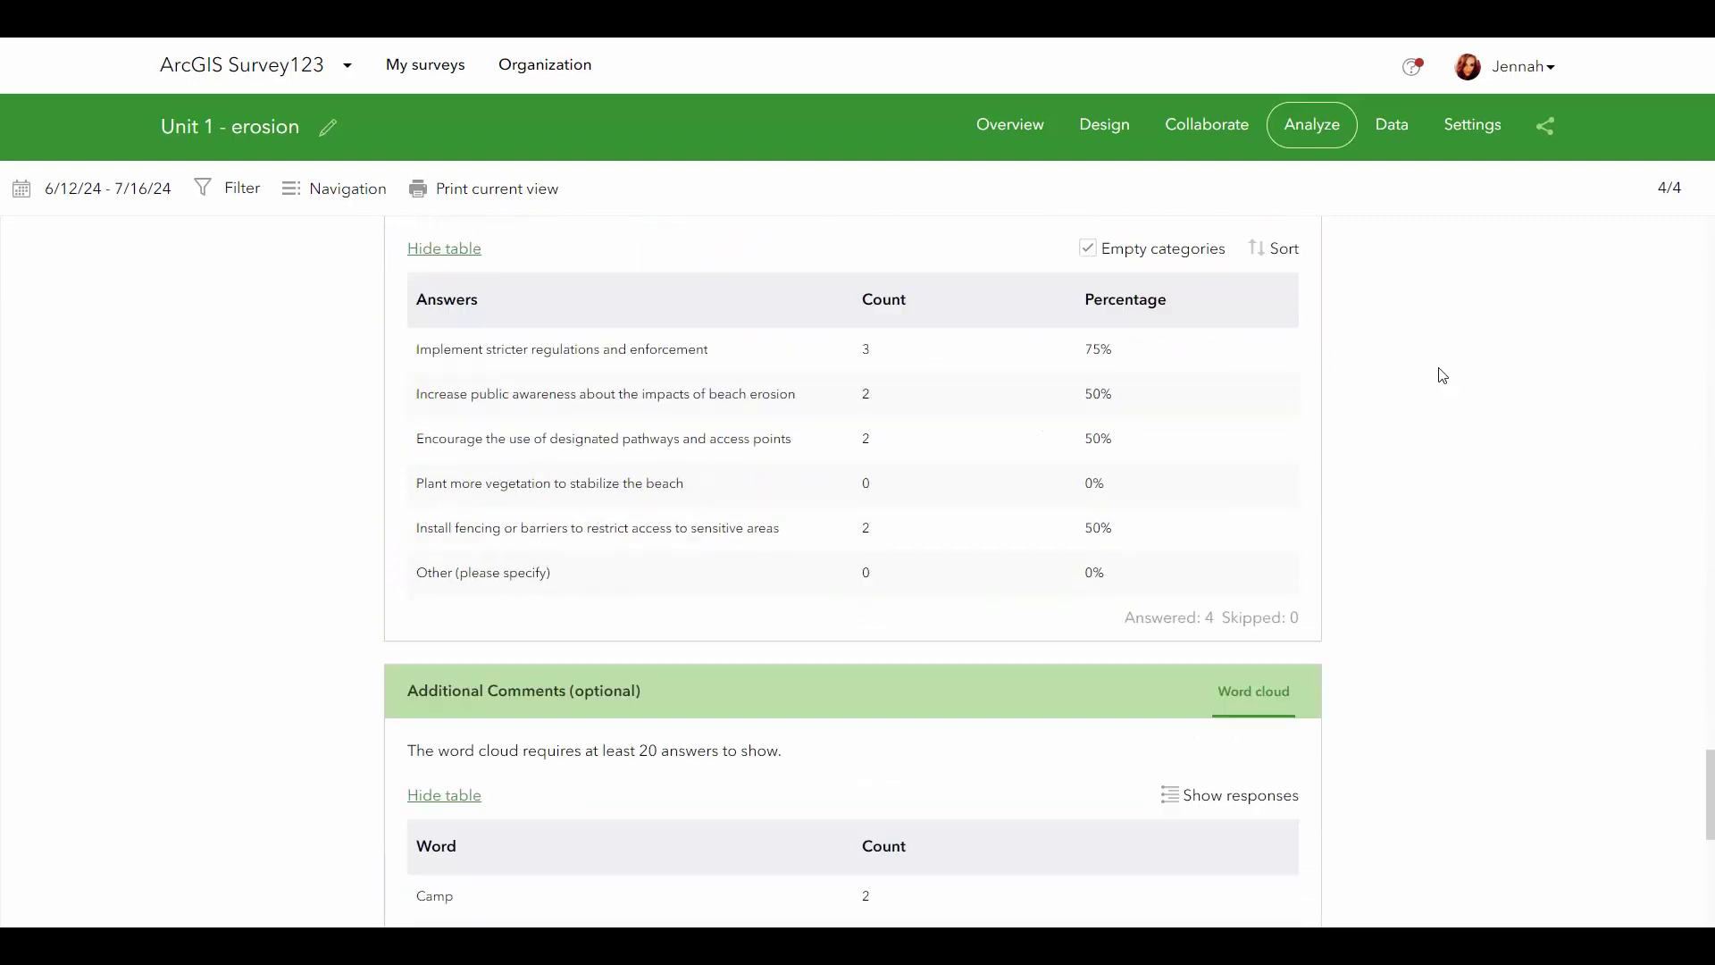
pyautogui.scroll(-1, 1439, 373)
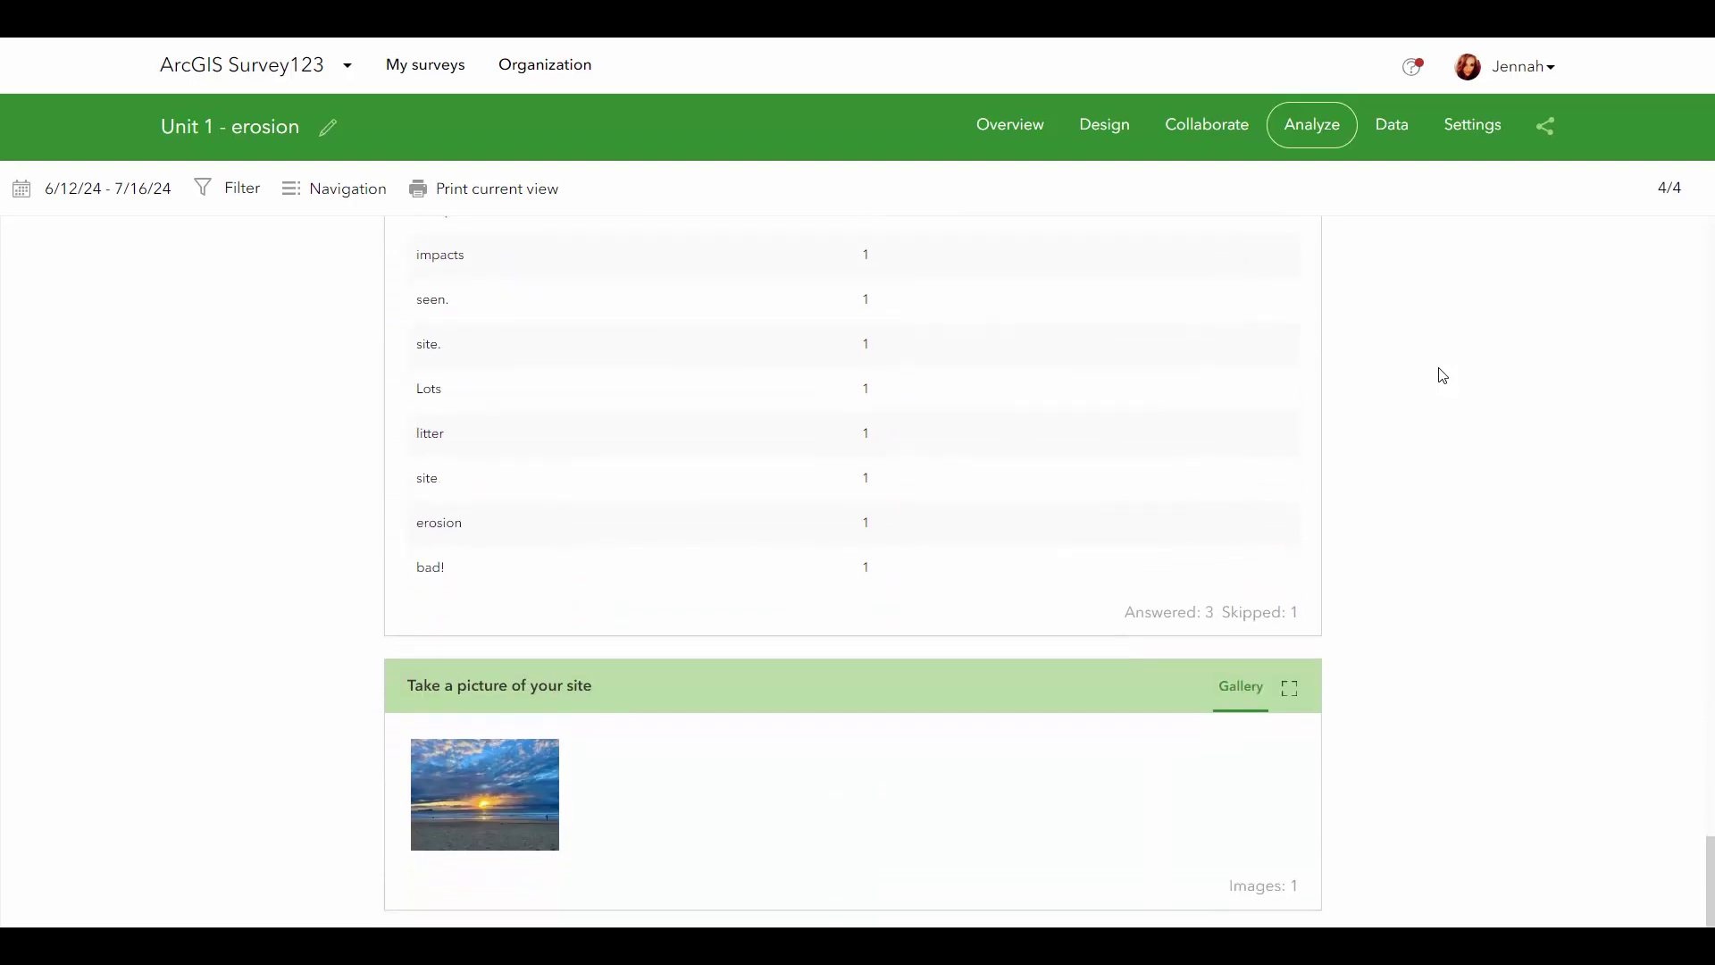
pyautogui.click(464, 796)
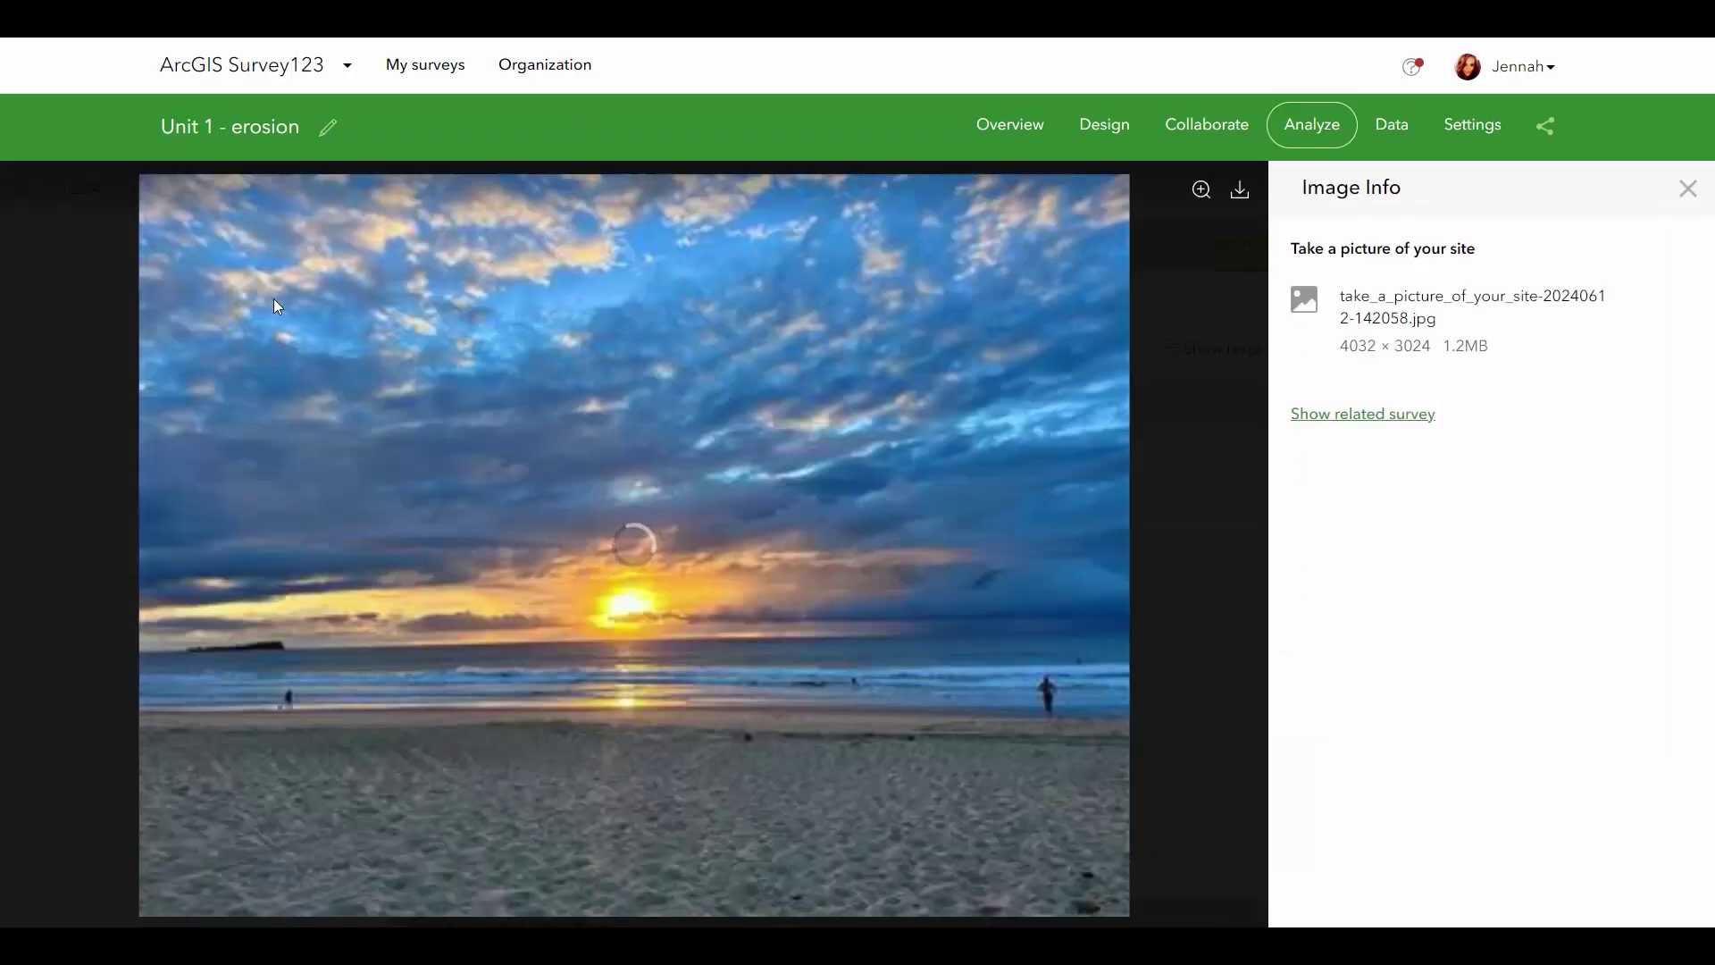
pyautogui.click(1688, 189)
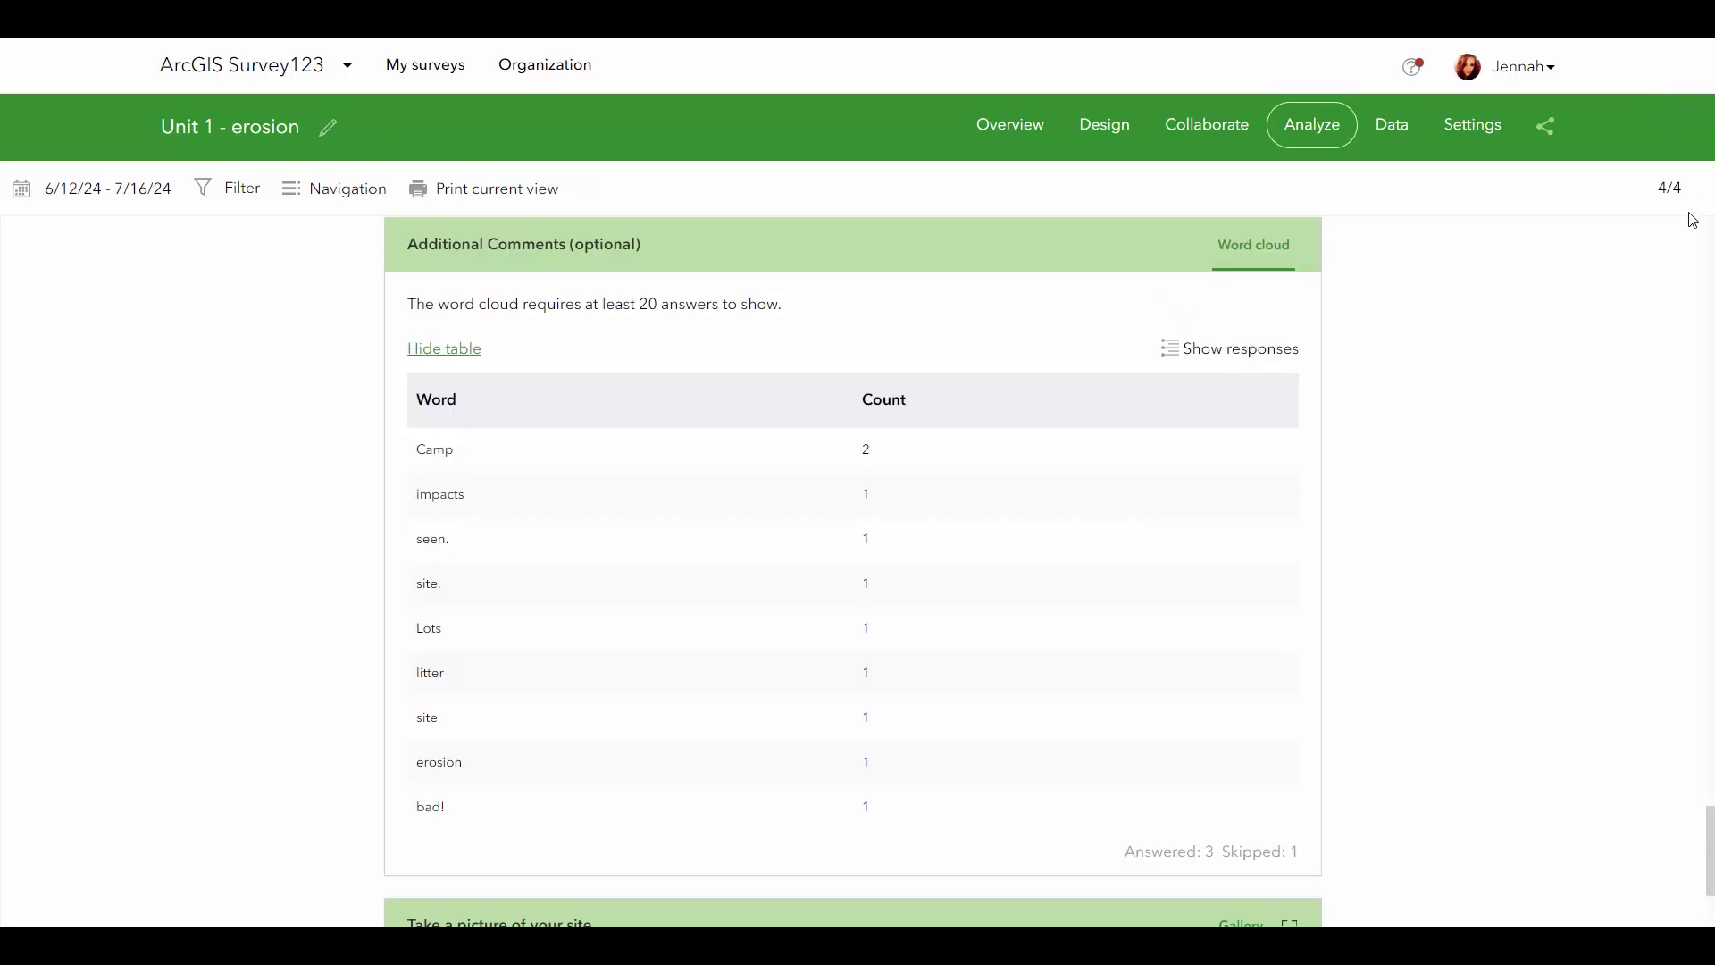
pyautogui.click(1395, 136)
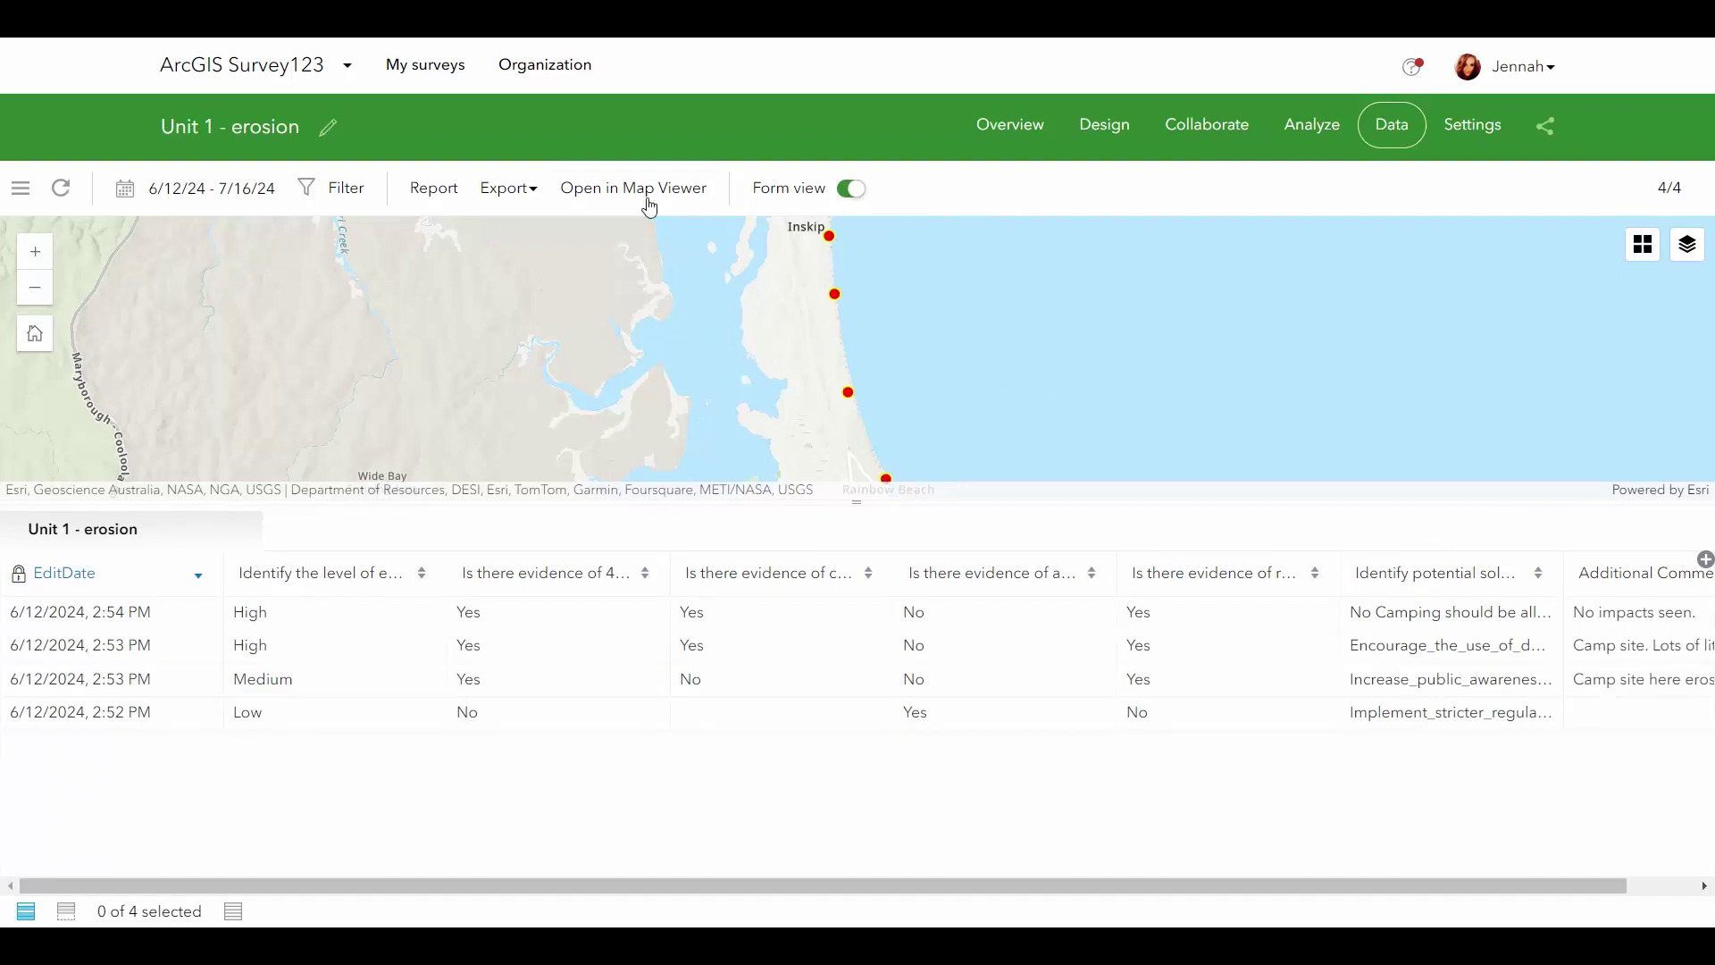
# - Open the survey responses in a new Map Viewer web map
pyautogui.click(647, 196)
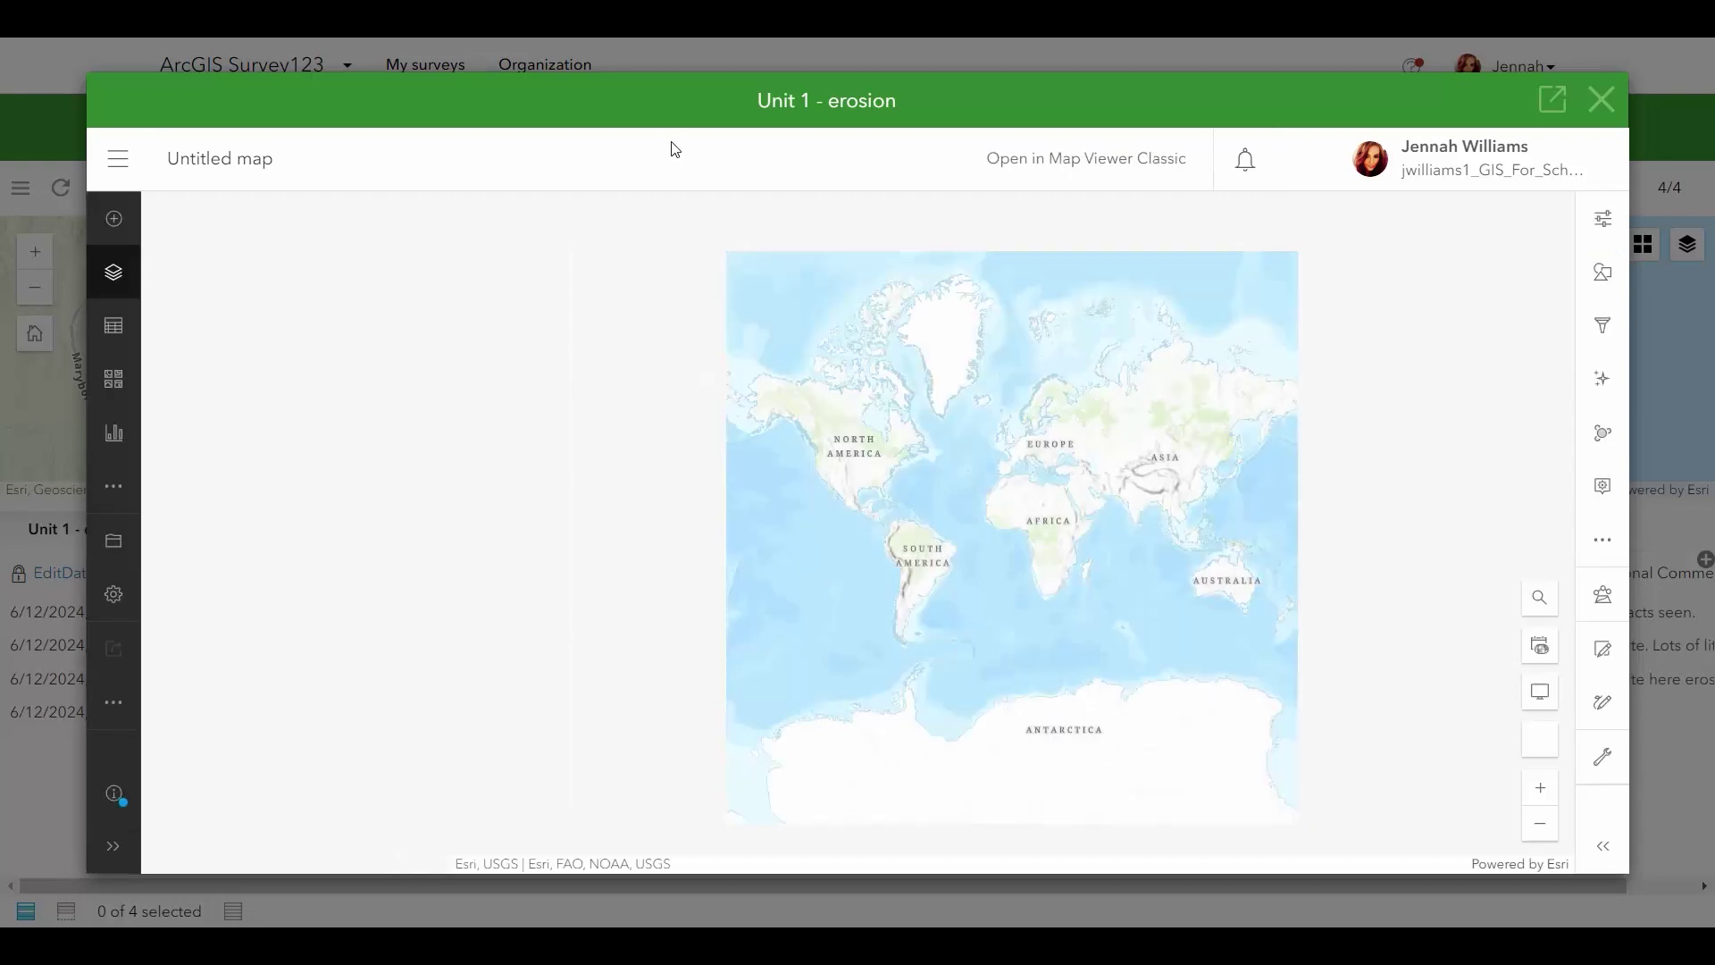
# - Save the web map as a new item titled 'Erosion at rainbow beach'
pyautogui.click(113, 541)
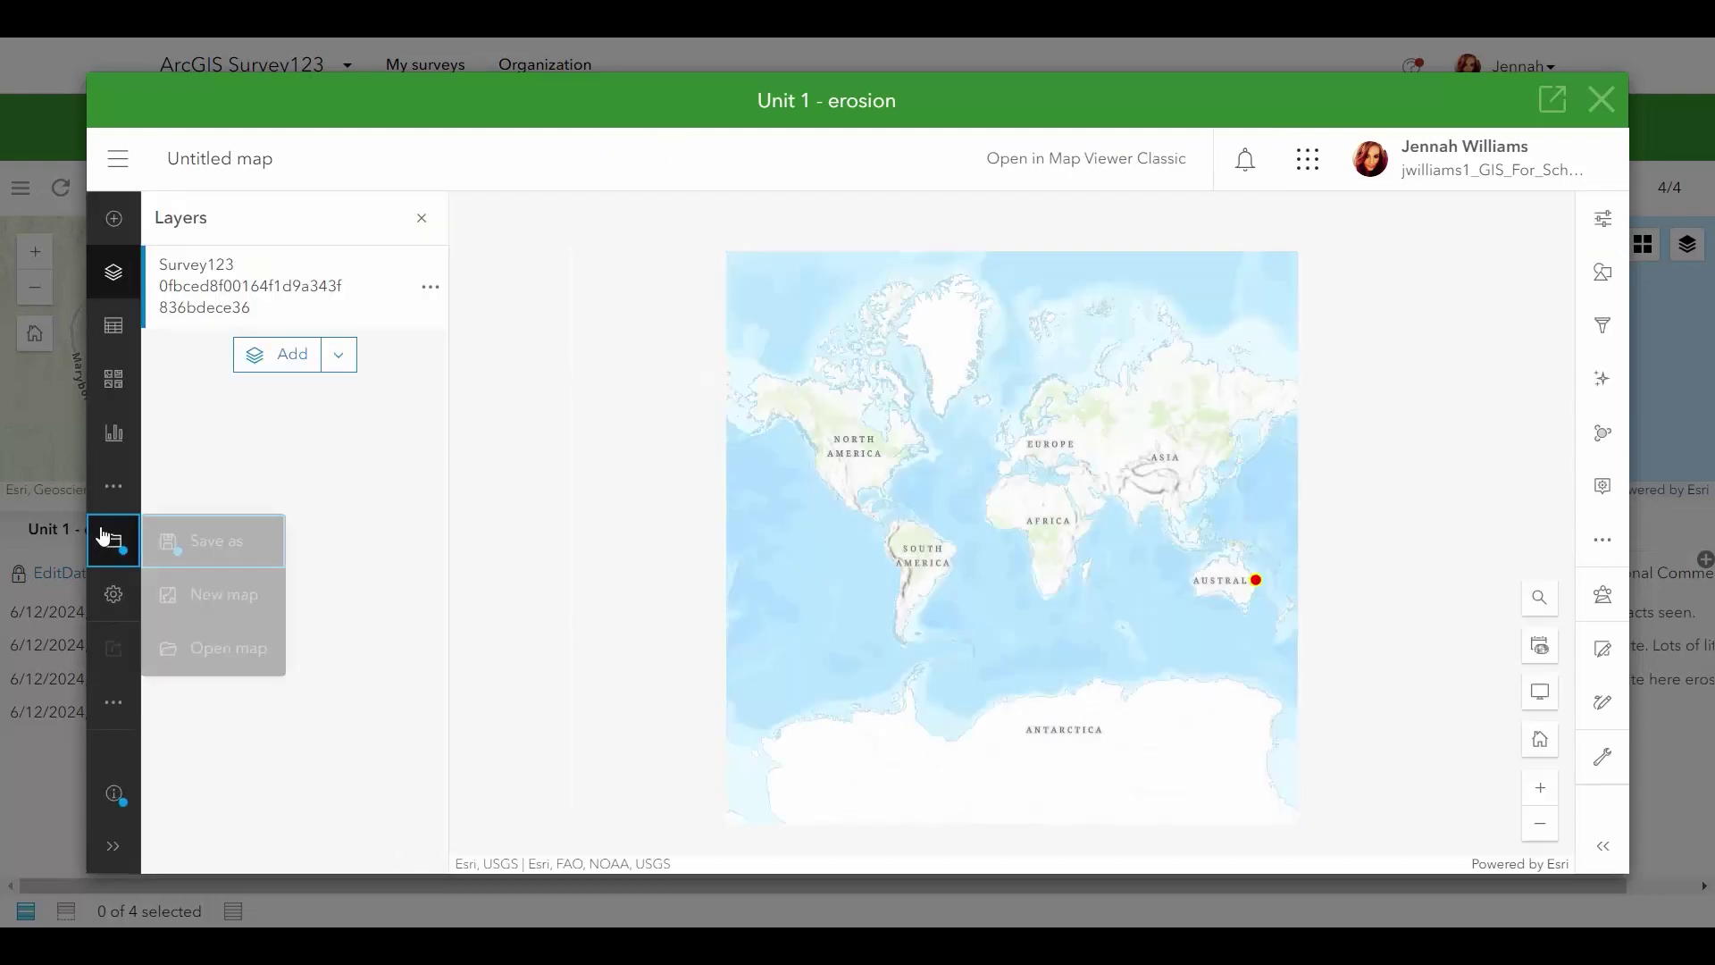
pyautogui.click(193, 540)
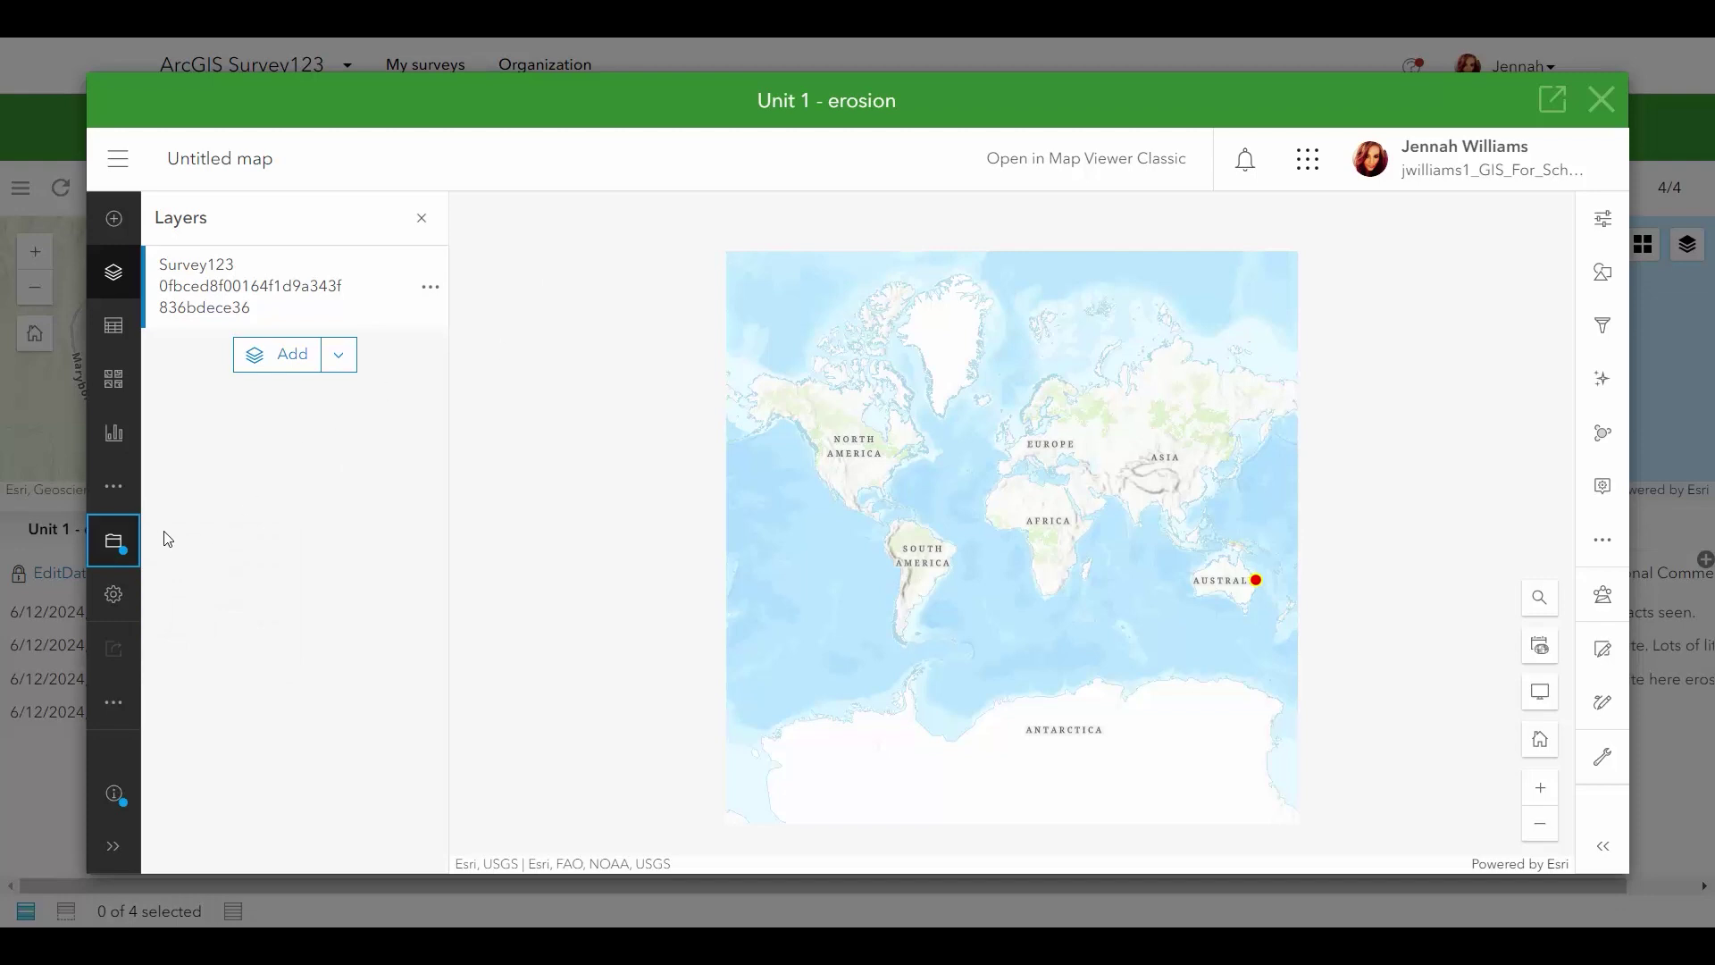
pyautogui.click(114, 545)
pyautogui.click(661, 337)
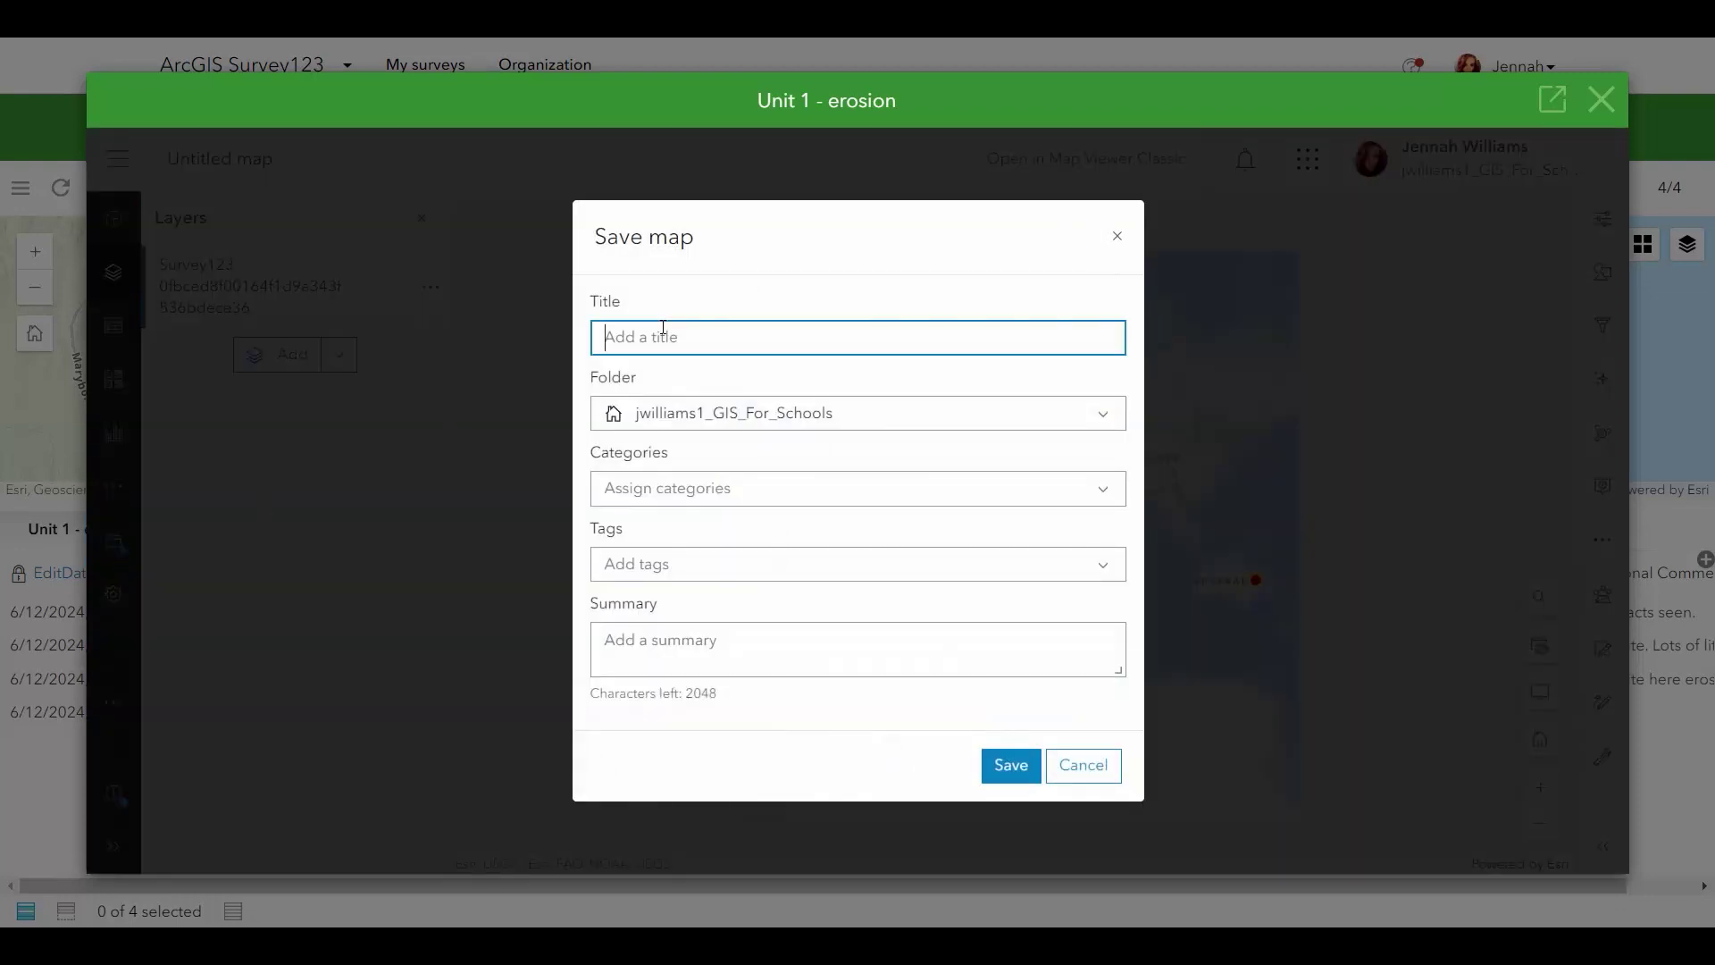
pyautogui.write('Erosion at rainbow beach')
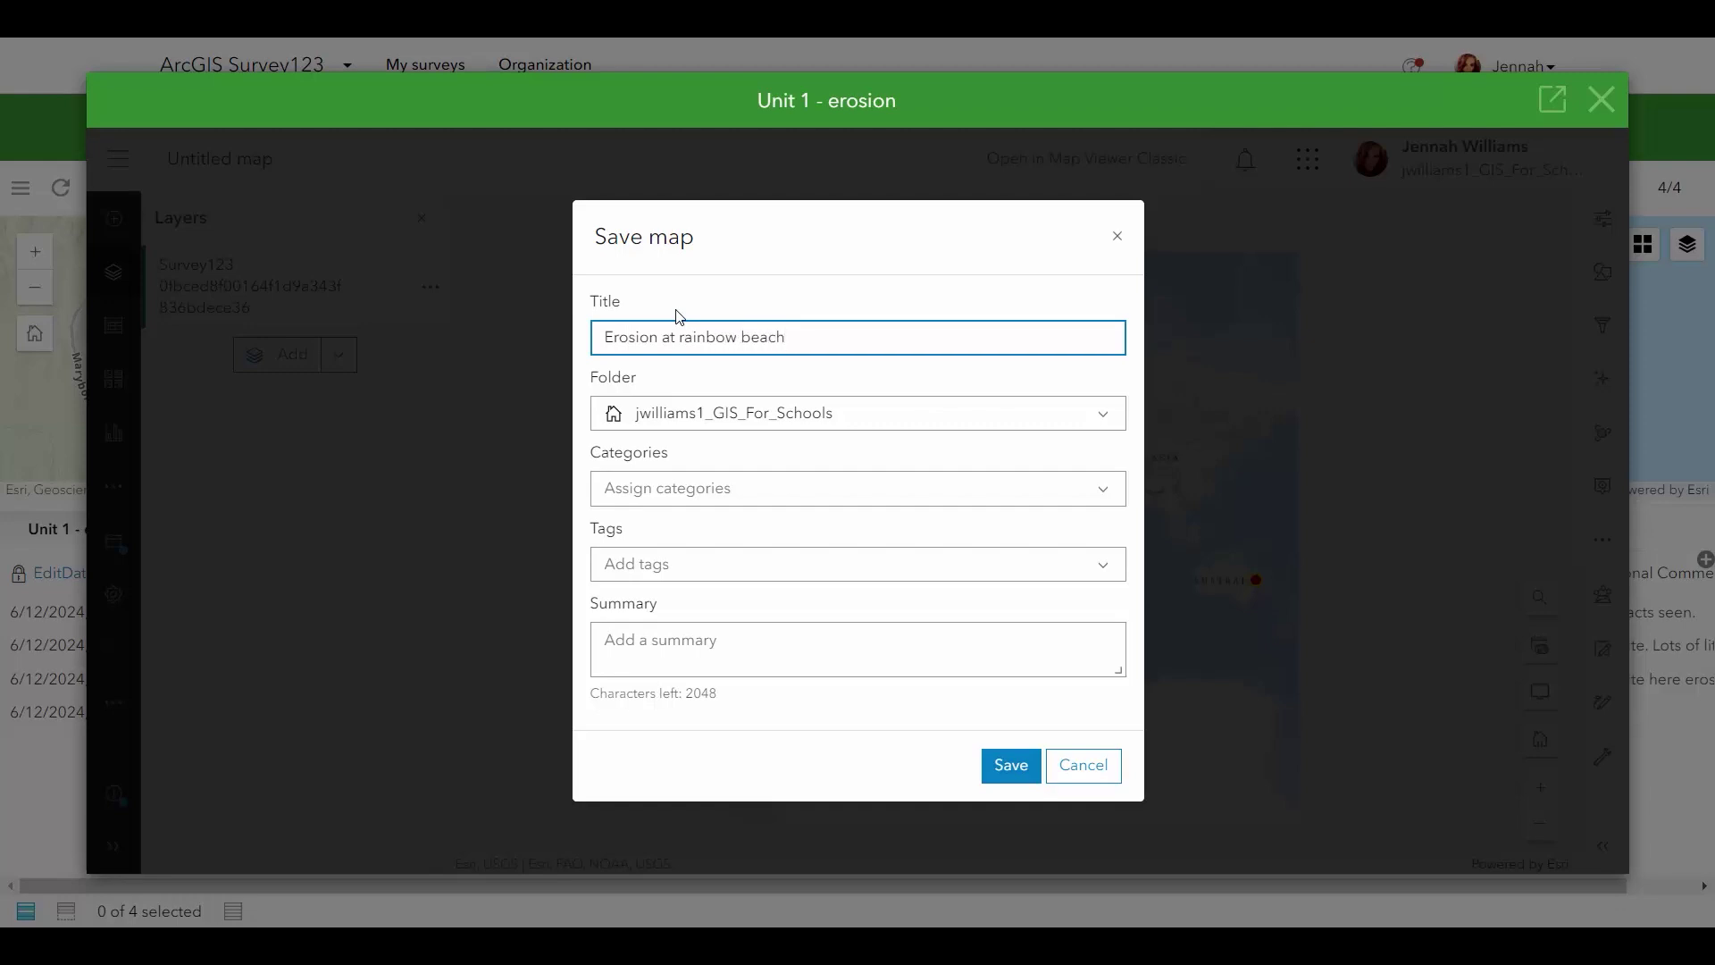
pyautogui.click(1027, 770)
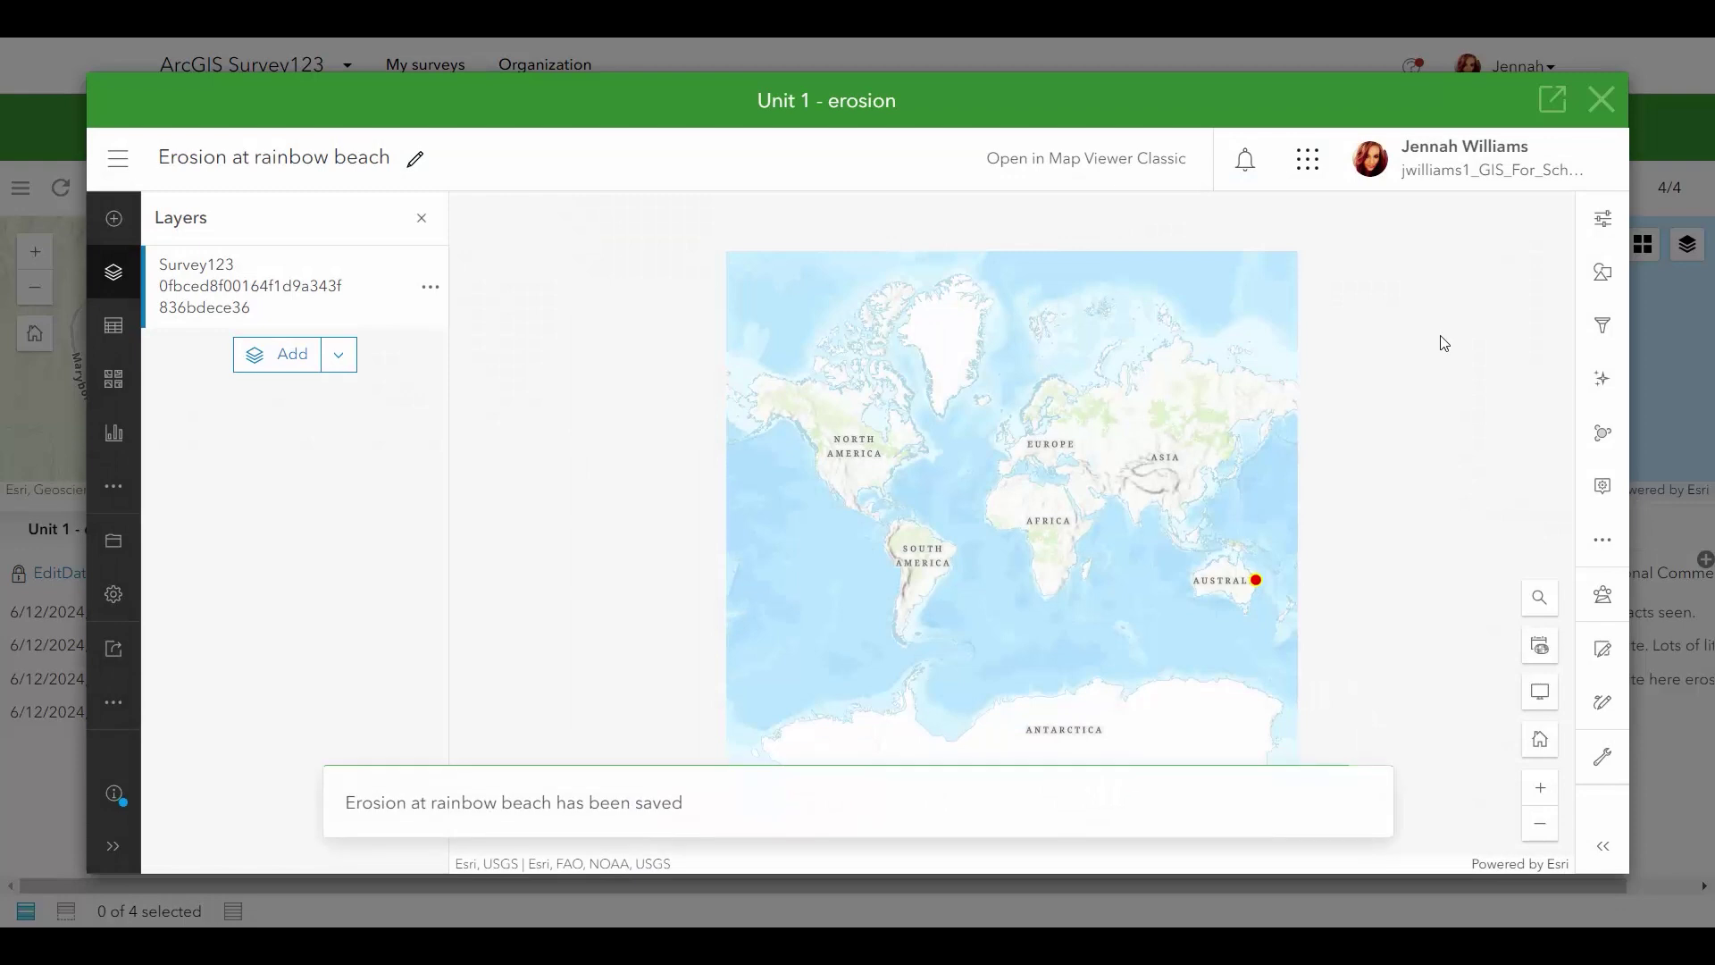
# - Close Map Viewer, then open and dismiss the data export format list
pyautogui.click(1602, 99)
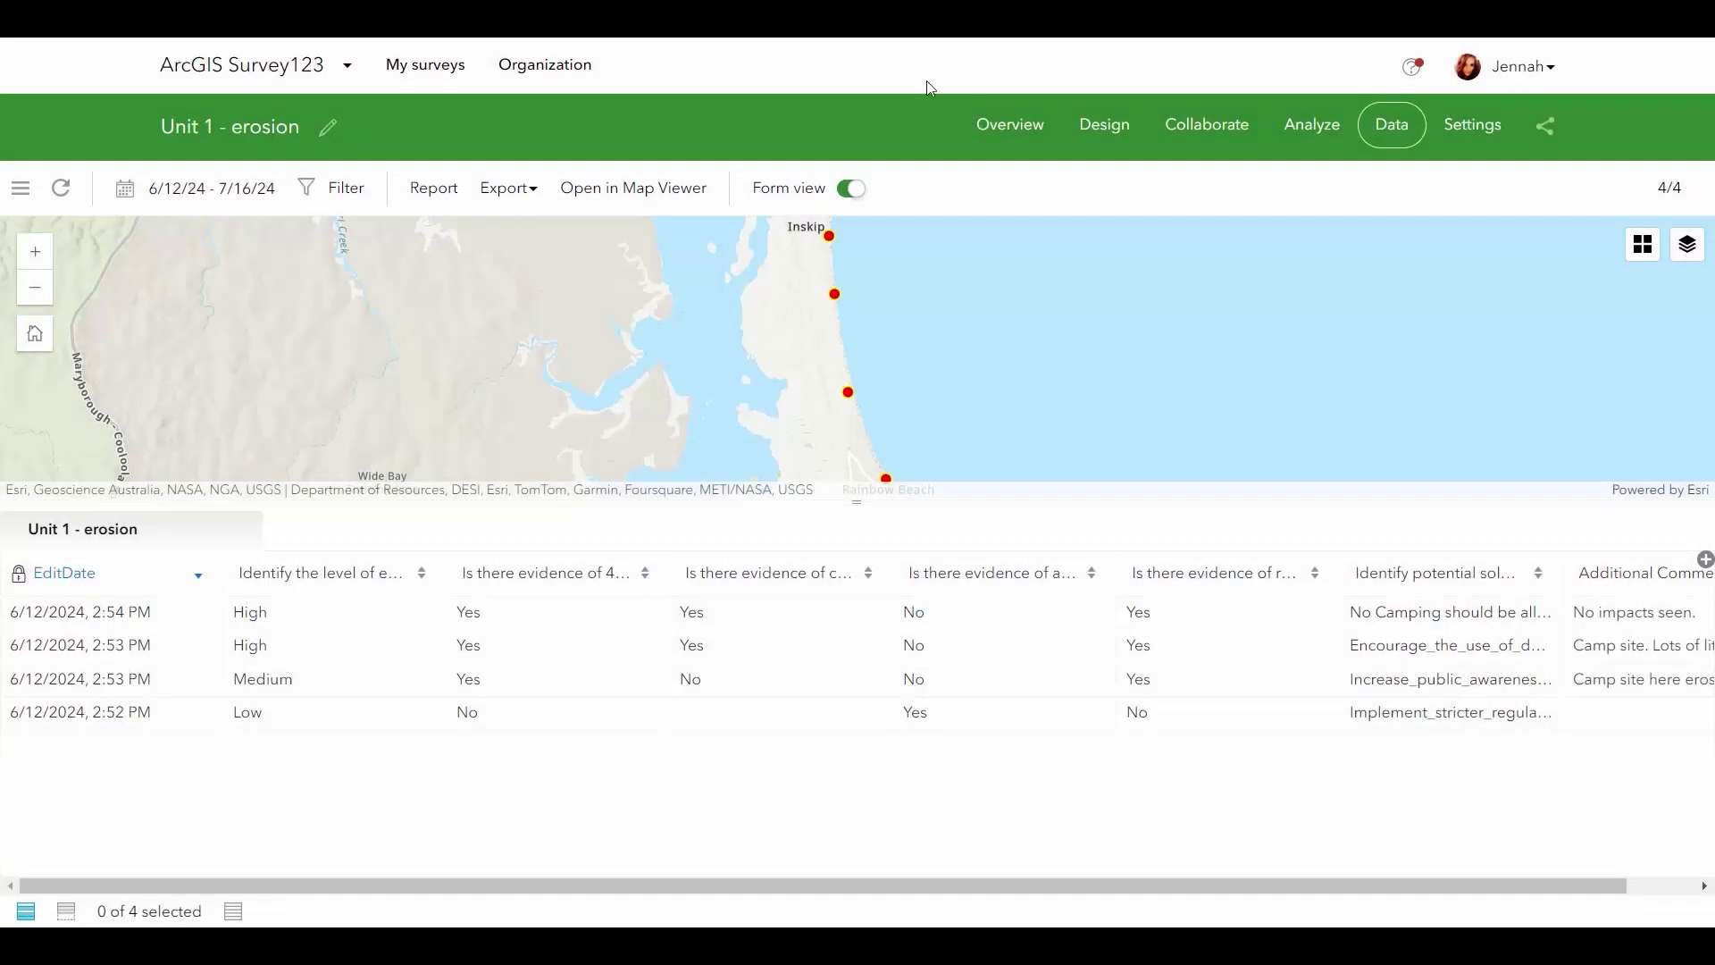
pyautogui.click(516, 198)
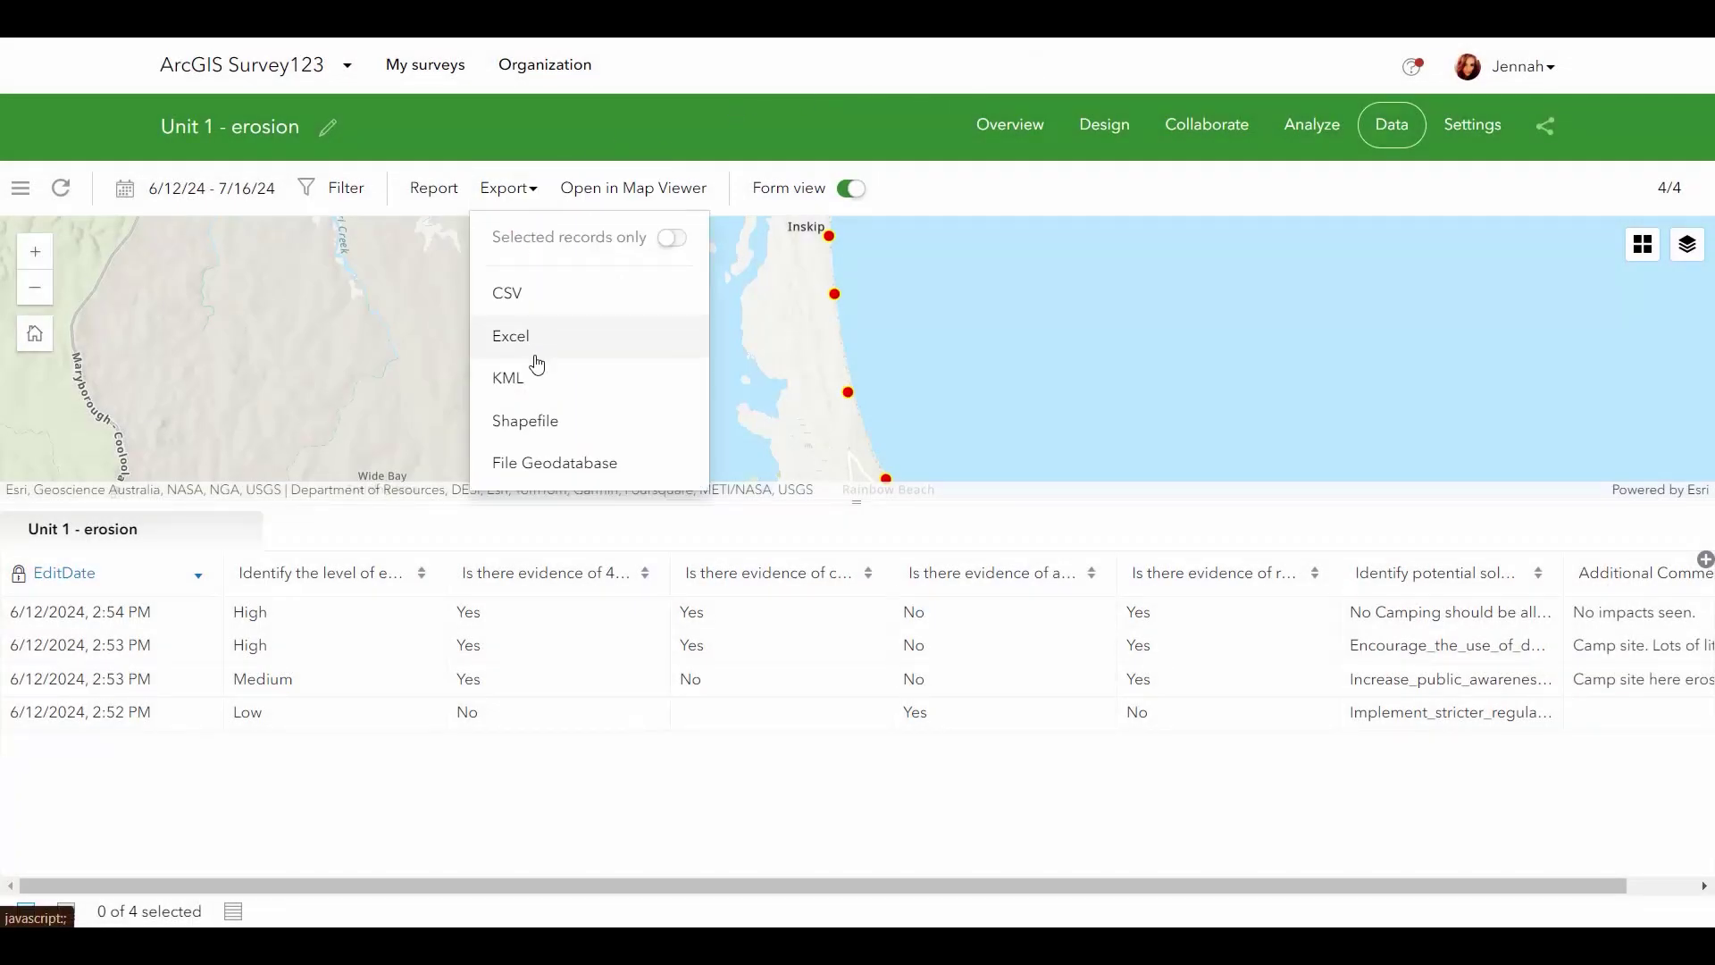
pyautogui.click(560, 803)
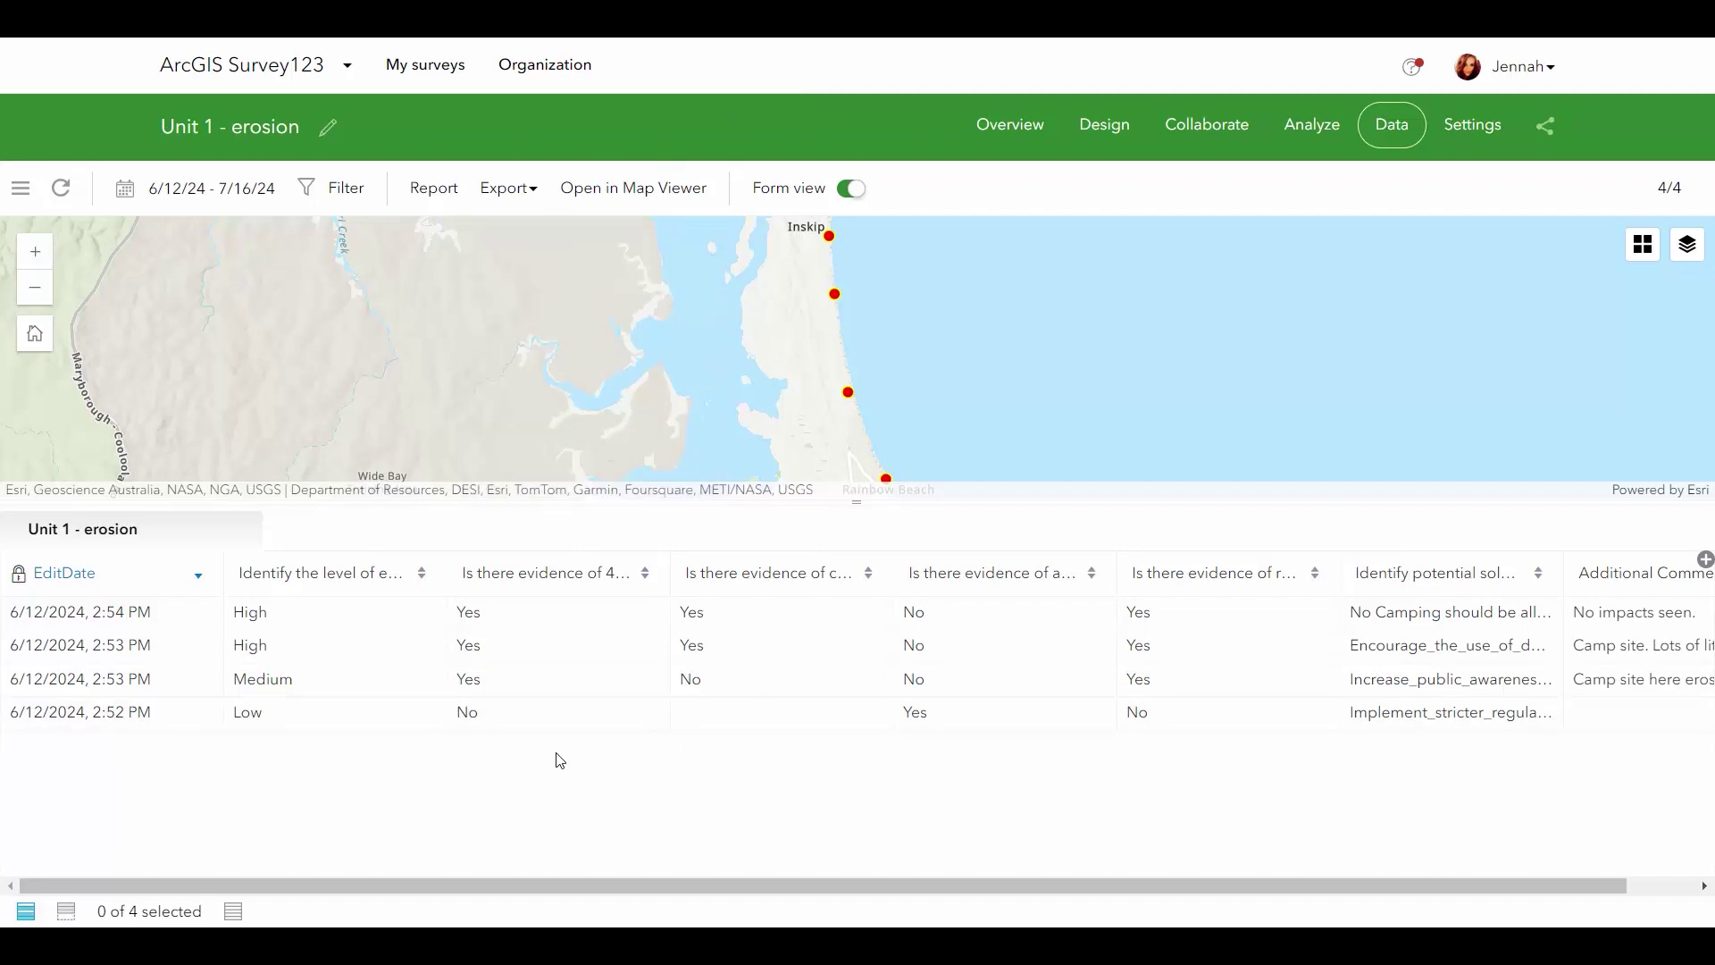